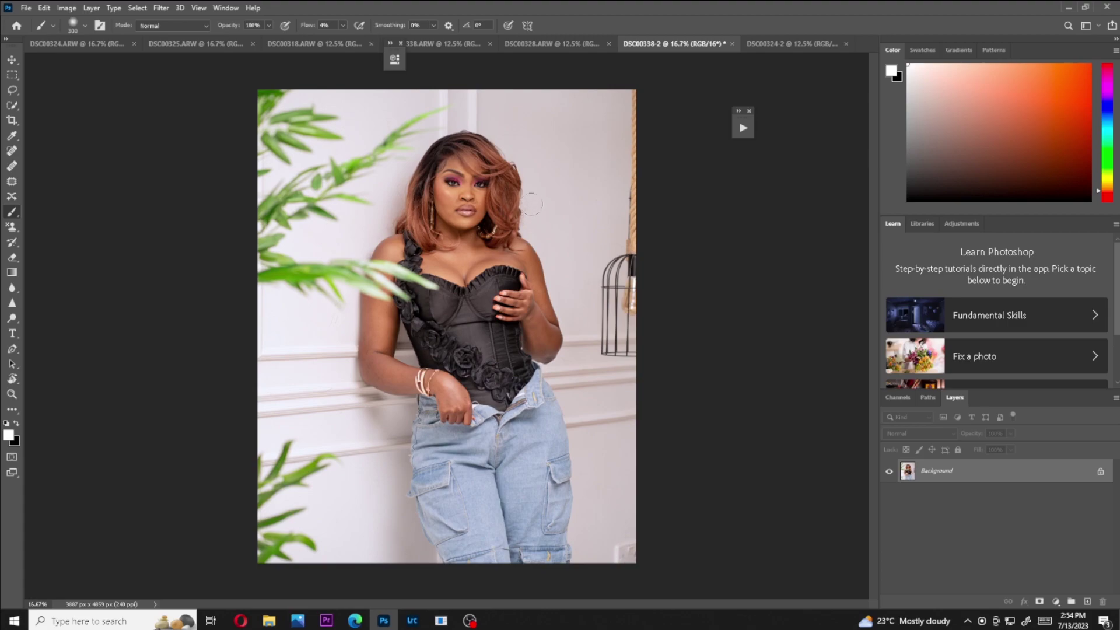
Run the Even Skin Tones action to add a gradient map layer over the portrait.
left_click(743, 128)
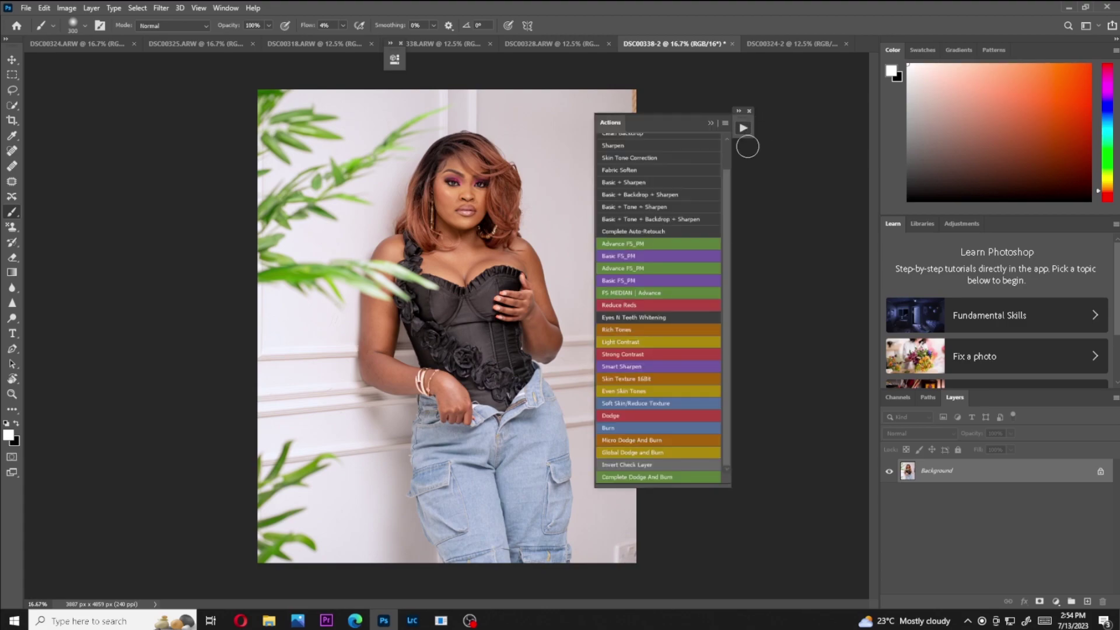
left_click(610, 392)
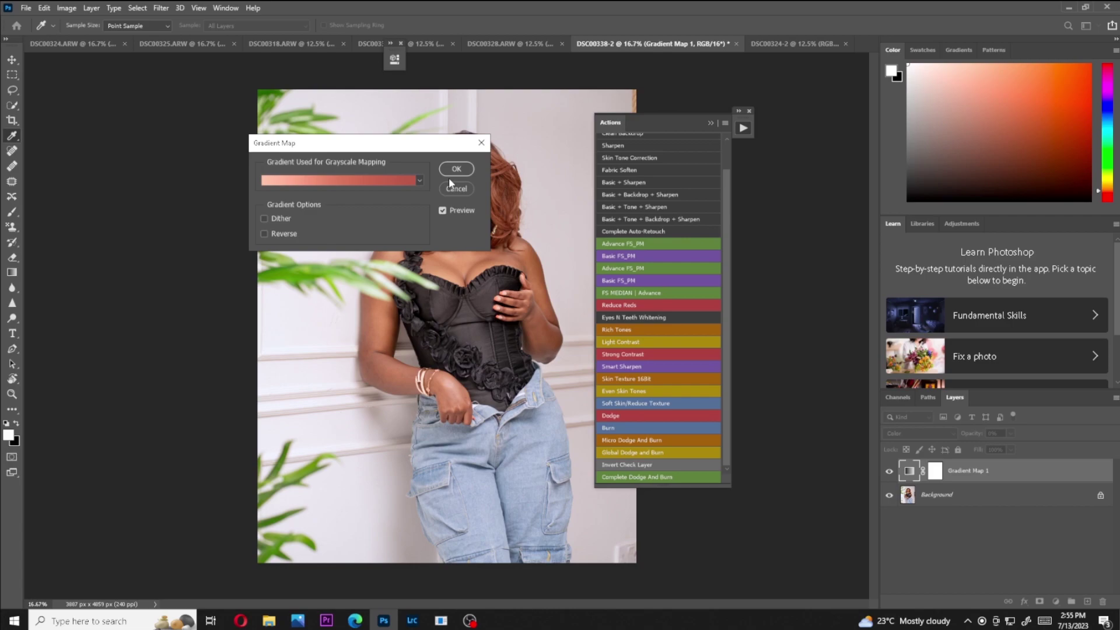
key("ctrl+plus")
key("ctrl+plus")
key("ctrl+plus")
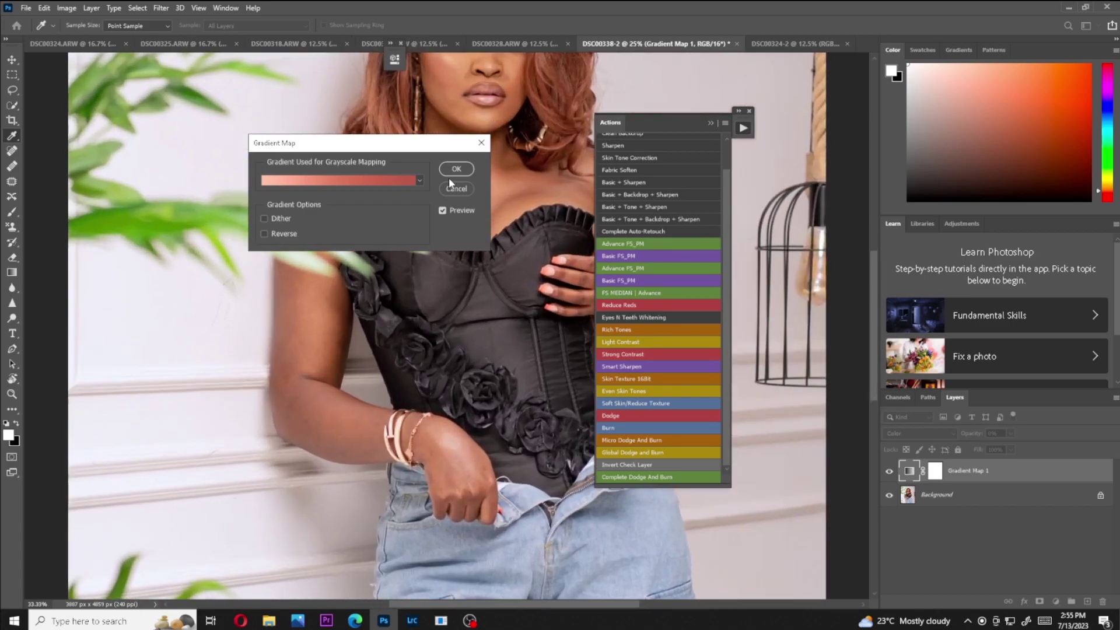
scroll(527, 270, "up", 10)
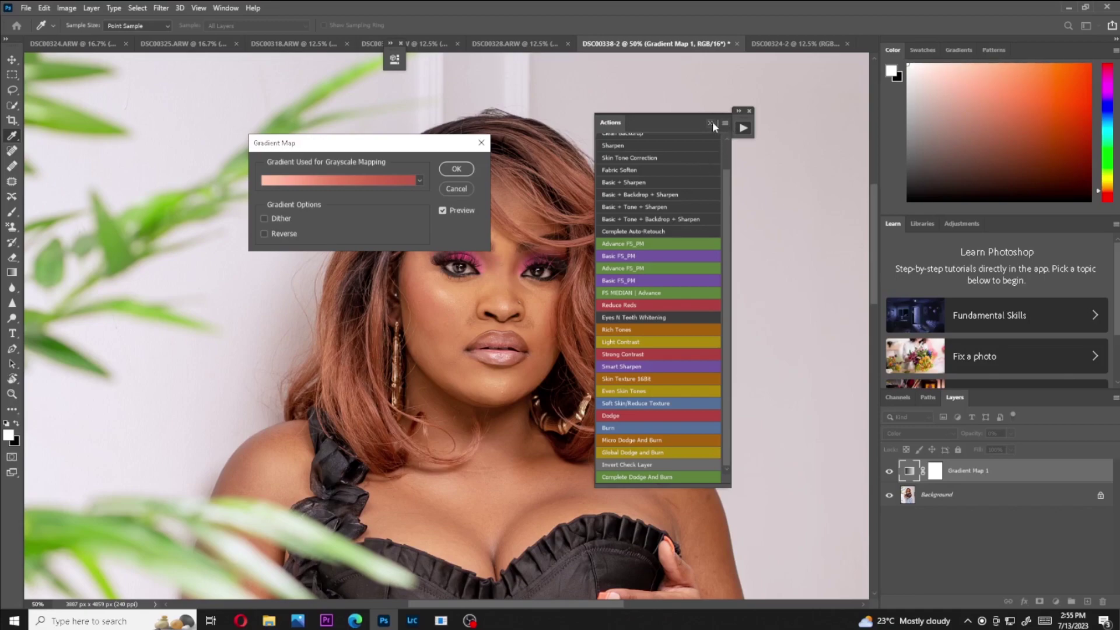
left_click(710, 122)
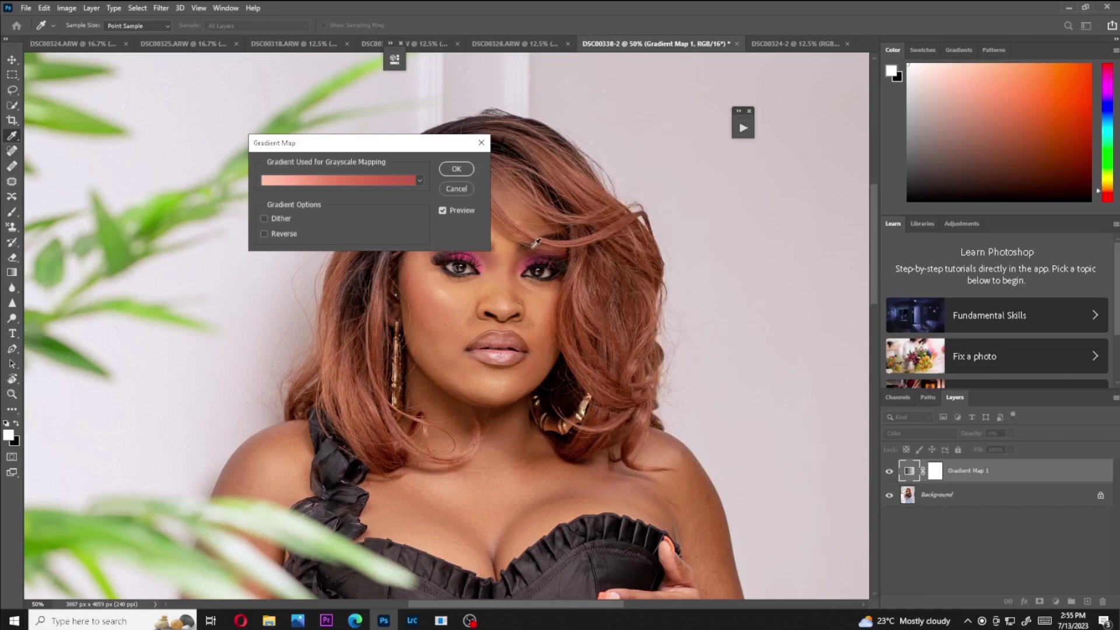
Recolour the gradient map's start, middle and end stops with highlight, midtone and shadow skin colours sampled from the woman's face.
scroll(504, 282, "up", 5)
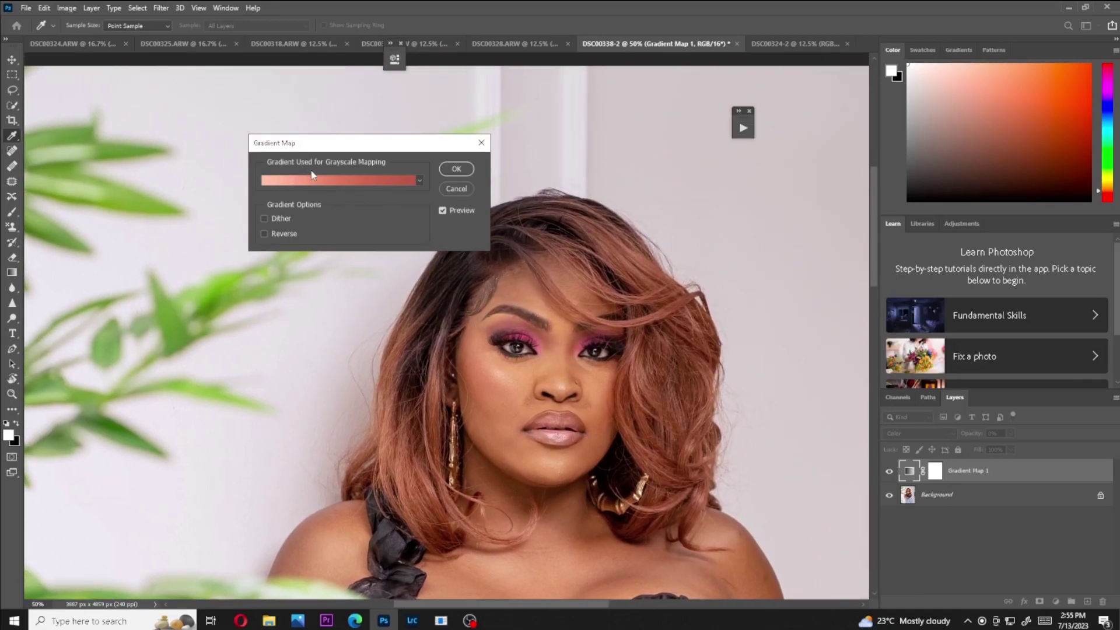
left_click(339, 182)
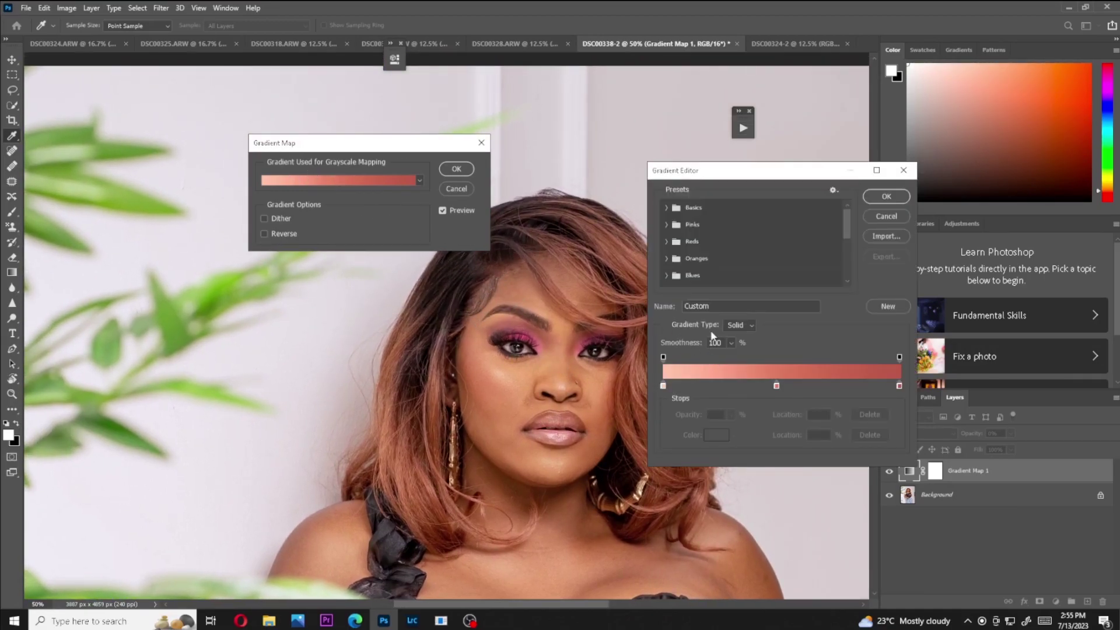
left_click(664, 387)
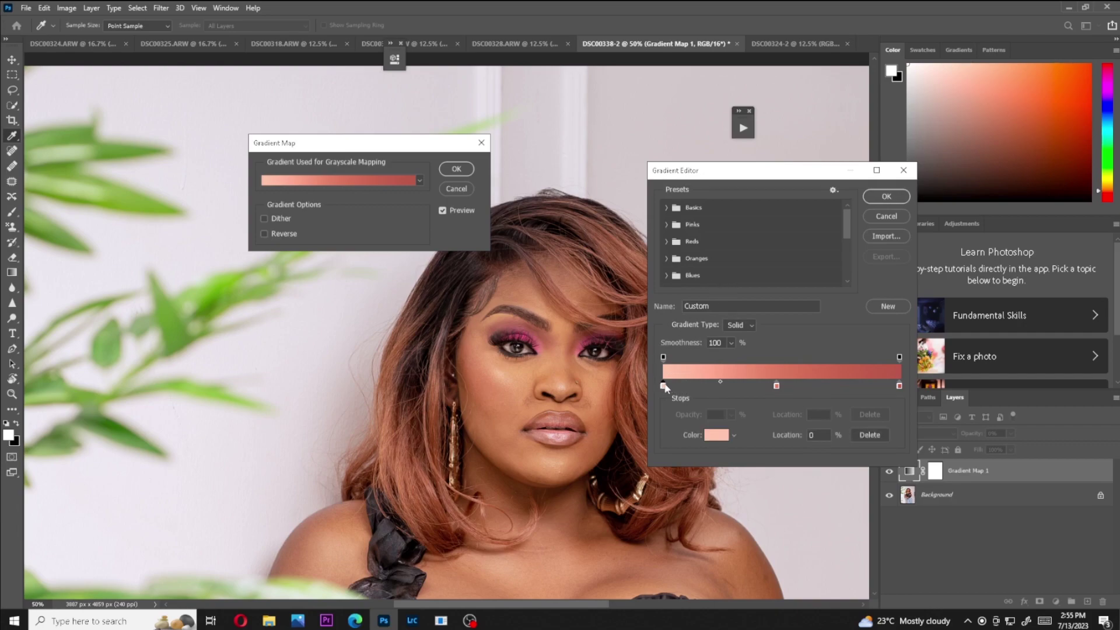
left_click_drag(507, 357, 521, 364)
left_click(777, 387)
left_click_drag(506, 381, 506, 386)
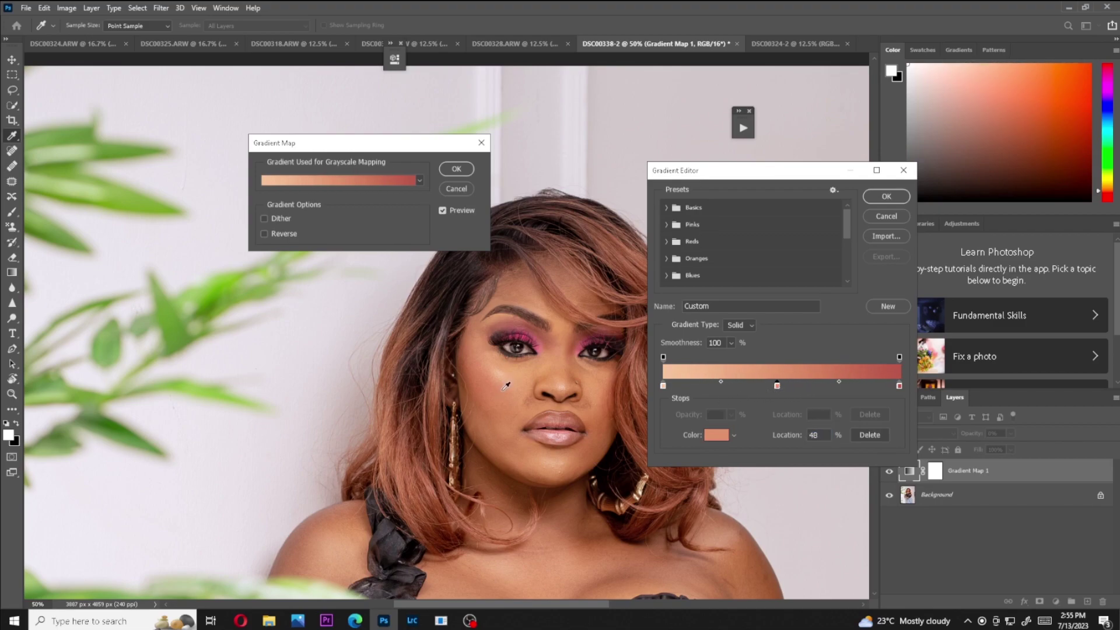
left_click(899, 386)
left_click(467, 383)
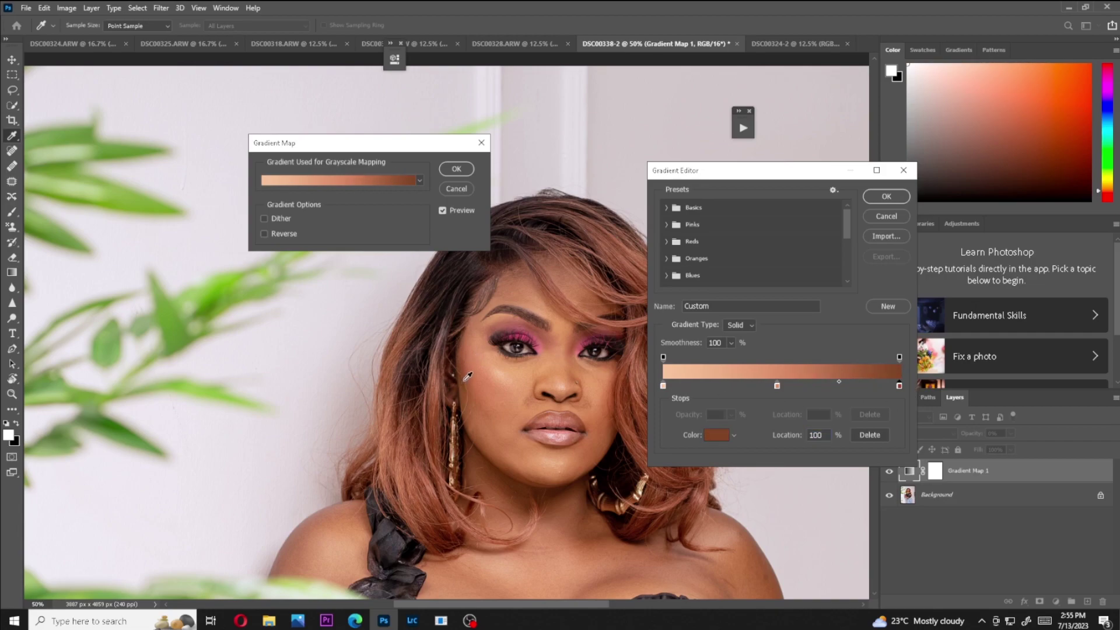
left_click(893, 197)
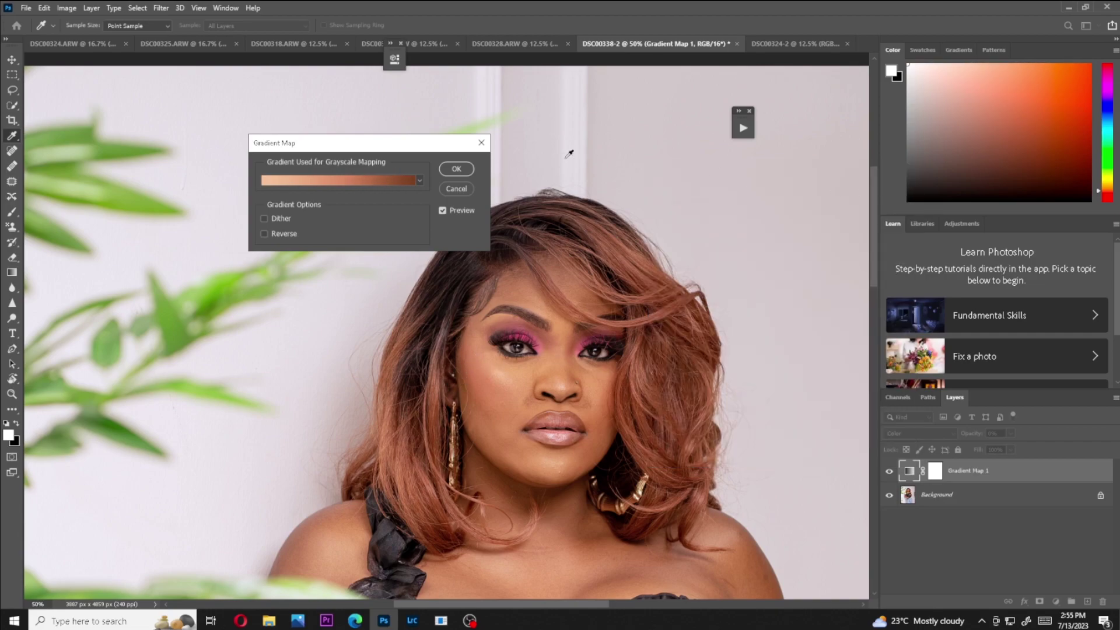
left_click(447, 168)
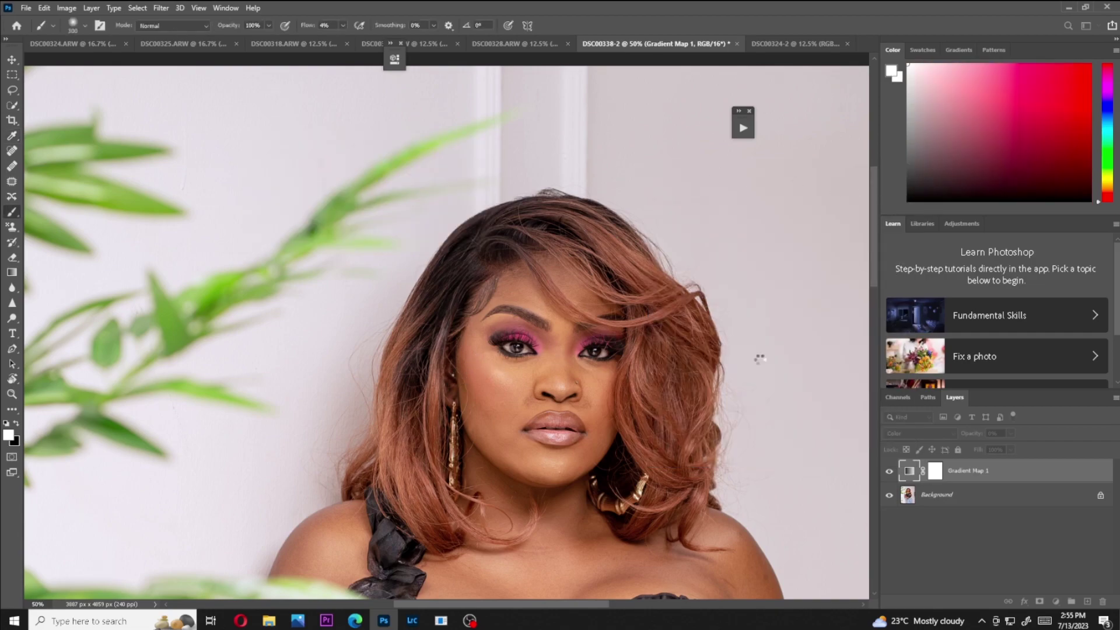
Duplicate the Background layer and create a selection of the subject.
left_click(935, 502)
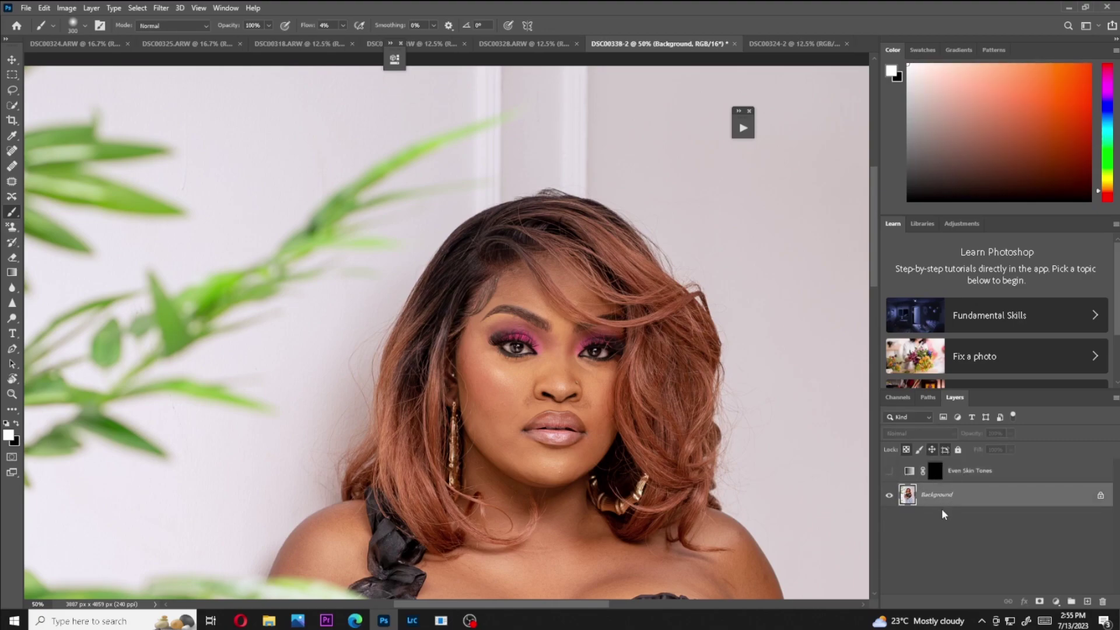
key("ctrl+j")
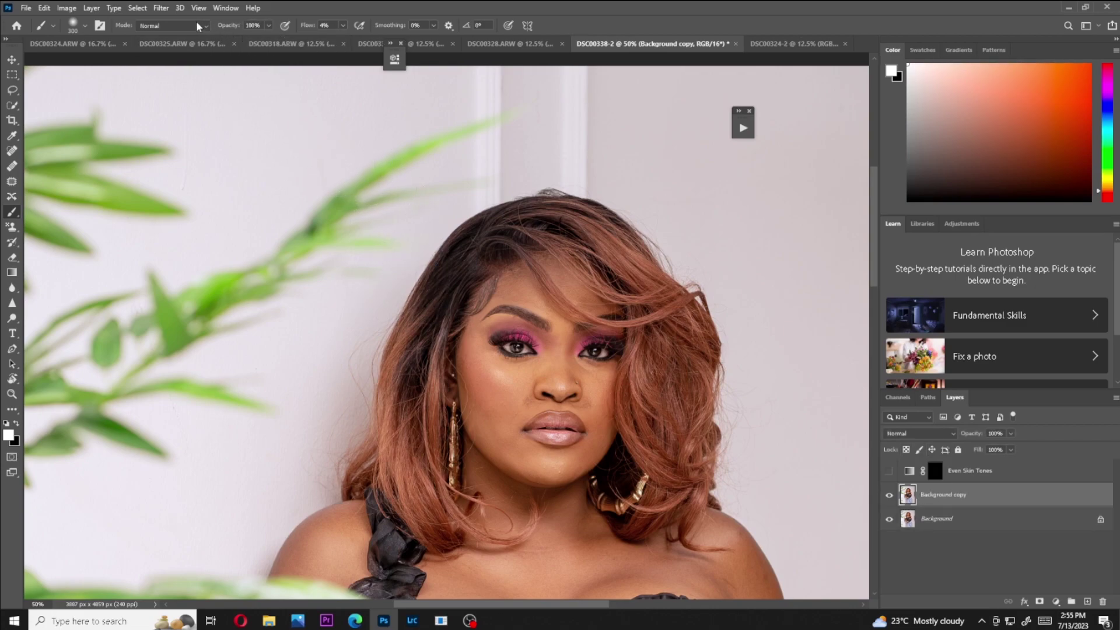
left_click(137, 8)
left_click(151, 143)
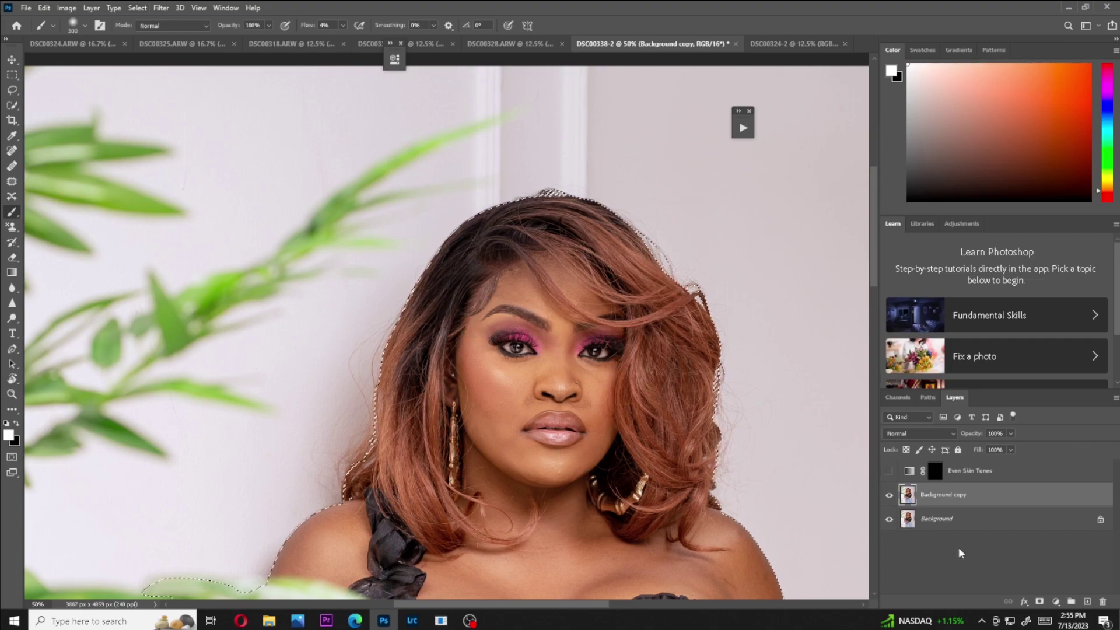
Mask the Background copy with the selection, replace the Even Skin Tones mask with a copy of it, and turn that layer on.
left_click(1040, 602)
left_click_drag(932, 492, 935, 471)
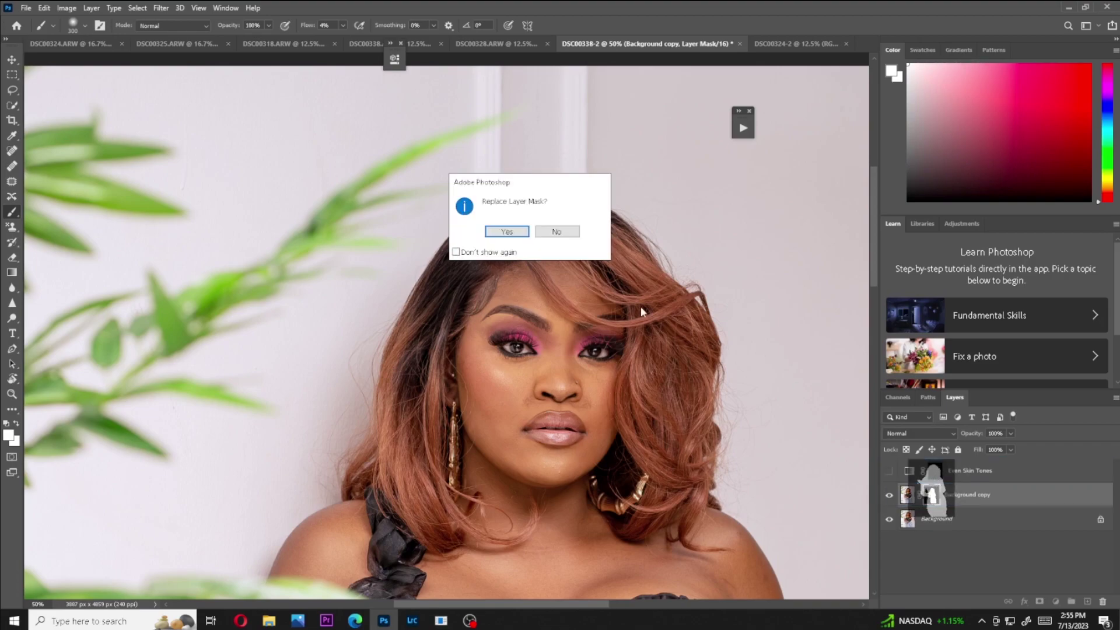
left_click(507, 232)
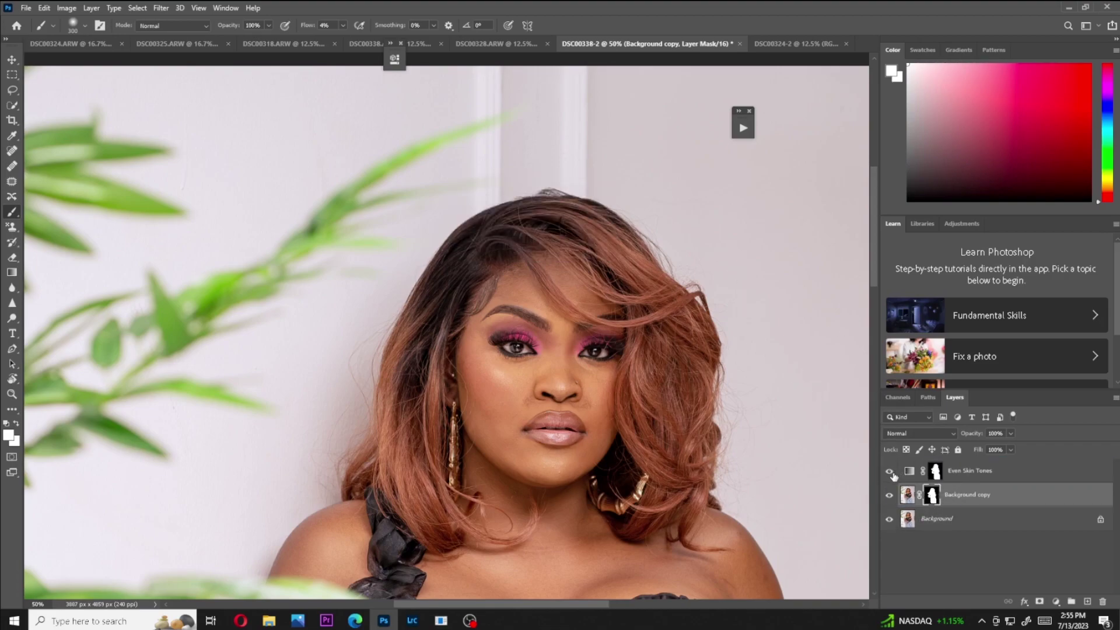
key("ctrl+0")
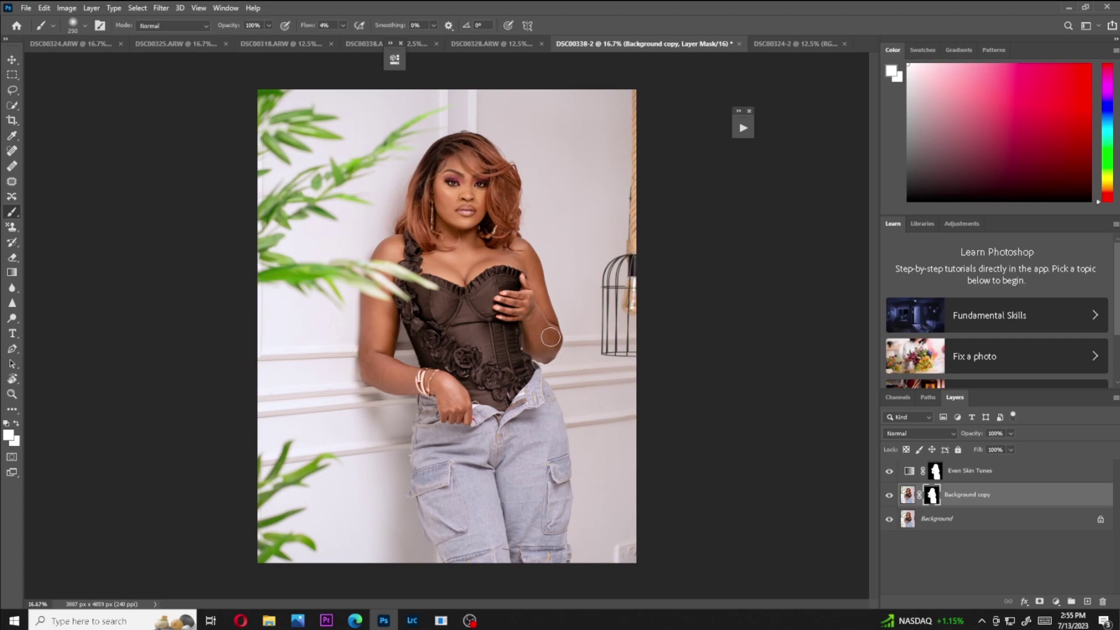
Show the mask overlay, set the brush flow to 100%, and paint the jeans out of the Even Skin Tones mask with black.
key("bracketleft")
key("backslash")
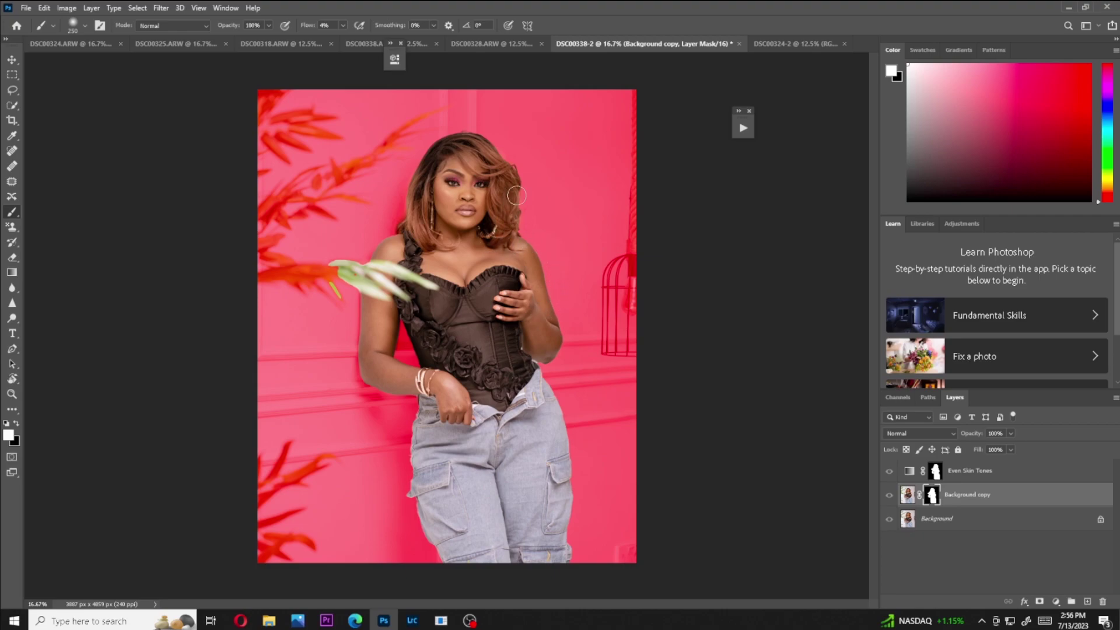
left_click(343, 26)
left_click_drag(348, 39, 405, 40)
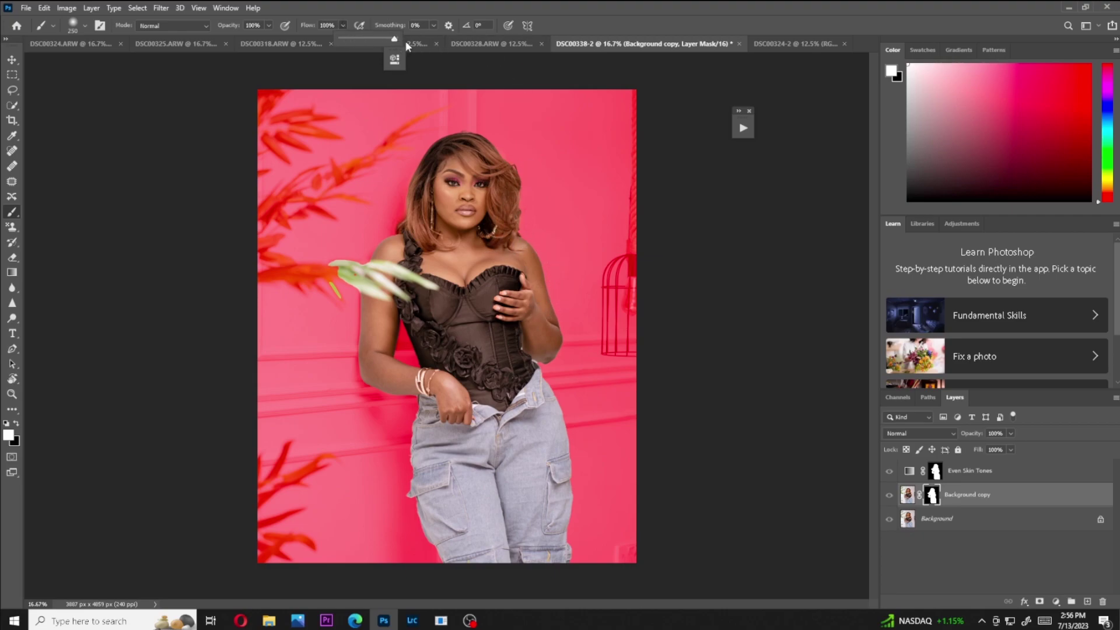
left_click(935, 472)
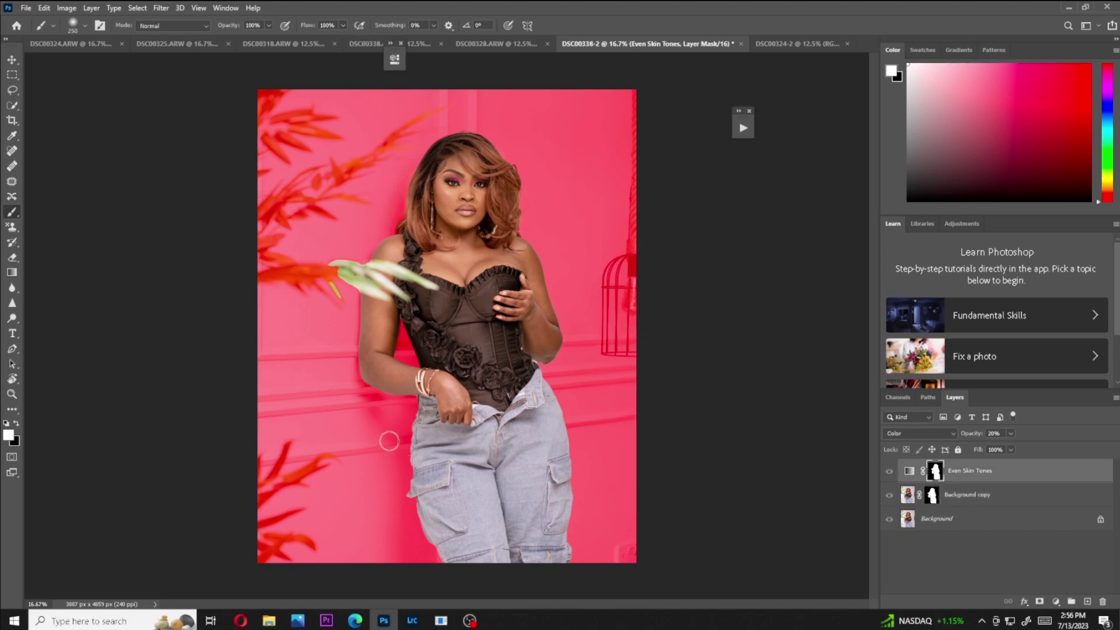
key("x")
mouse_move(530, 500)
left_mouse_down()
mouse_move(596, 433)
mouse_move(552, 570)
mouse_move(562, 514)
mouse_move(507, 535)
left_mouse_up()
key("bracketright")
key("bracketright")
key("bracketright")
key("bracketright")
mouse_move(514, 490)
left_mouse_down()
mouse_move(542, 457)
mouse_move(492, 532)
mouse_move(544, 463)
mouse_move(432, 525)
mouse_move(407, 429)
mouse_move(492, 466)
mouse_move(564, 399)
mouse_move(509, 524)
left_mouse_up()
Paint black over the corset and hair on the Even Skin Tones mask, leaving the skin exposed.
key("bracketleft")
key("bracketleft")
key("bracketleft")
key("bracketleft")
mouse_move(490, 396)
left_mouse_down()
mouse_move(502, 356)
mouse_move(411, 309)
mouse_move(467, 382)
left_mouse_up()
mouse_move(444, 429)
left_mouse_down()
mouse_move(428, 412)
mouse_move(536, 396)
mouse_move(511, 341)
mouse_move(468, 304)
mouse_move(439, 290)
mouse_move(453, 295)
mouse_move(424, 306)
mouse_move(451, 240)
mouse_move(416, 267)
mouse_move(415, 235)
mouse_move(401, 272)
mouse_move(410, 236)
mouse_move(425, 236)
mouse_move(427, 176)
mouse_move(414, 179)
mouse_move(424, 219)
mouse_move(412, 256)
left_mouse_up()
key("bracketleft")
key("bracketleft")
key("bracketleft")
key("bracketleft")
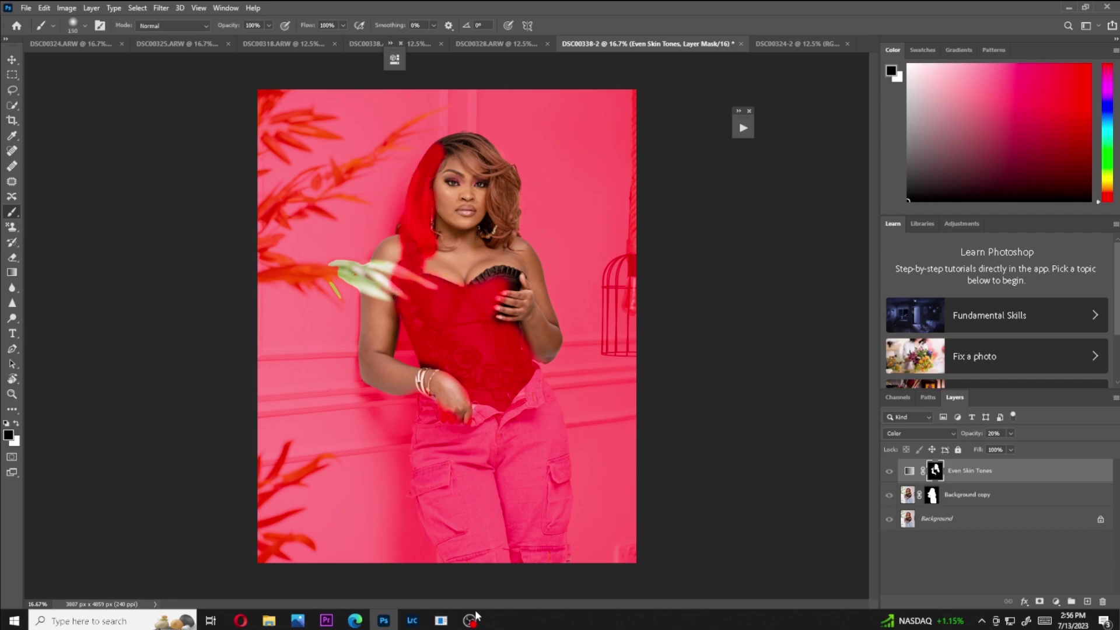
mouse_move(489, 276)
left_mouse_down()
mouse_move(522, 221)
mouse_move(492, 235)
mouse_move(503, 214)
mouse_move(493, 219)
mouse_move(499, 148)
mouse_move(491, 165)
mouse_move(461, 135)
mouse_move(471, 143)
mouse_move(433, 151)
mouse_move(504, 167)
mouse_move(441, 156)
mouse_move(476, 138)
mouse_move(523, 231)
mouse_move(505, 243)
mouse_move(485, 303)
left_mouse_up()
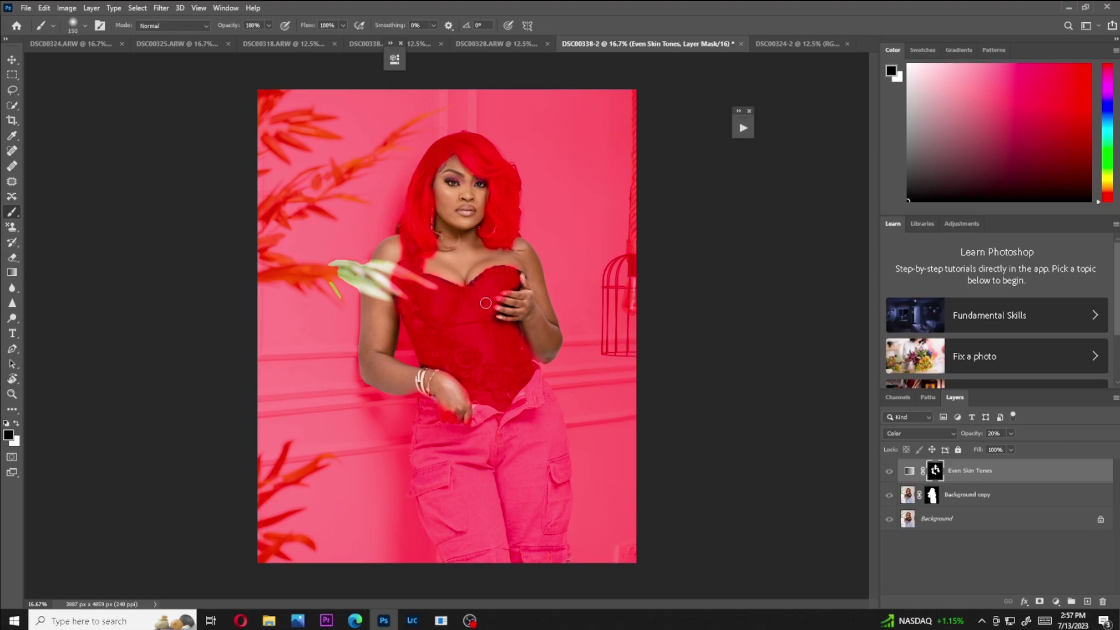
Paint the eyes, eyebrow and lips out of the Even Skin Tones mask with a smaller black brush.
scroll(415, 349, "up", 3)
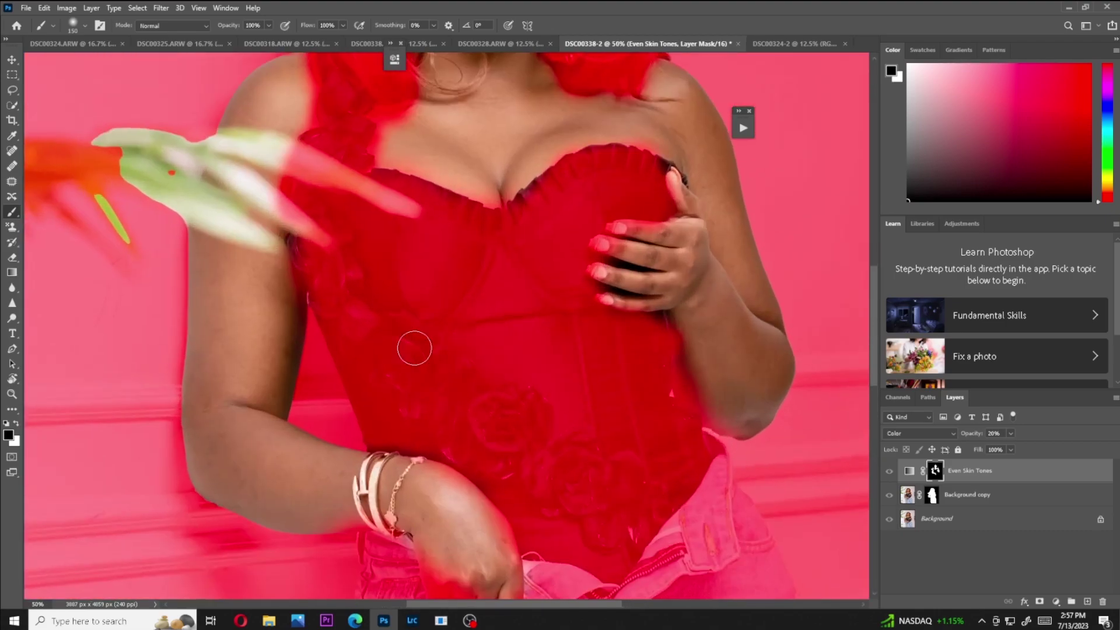
scroll(414, 348, "up", 5)
key("bracketleft")
key("bracketleft")
key("bracketleft")
key("bracketleft")
key("bracketleft")
mouse_move(426, 222)
left_mouse_down()
mouse_move(449, 224)
mouse_move(414, 219)
mouse_move(469, 196)
mouse_move(531, 230)
mouse_move(503, 231)
left_mouse_up()
key("bracketleft")
key("bracketleft")
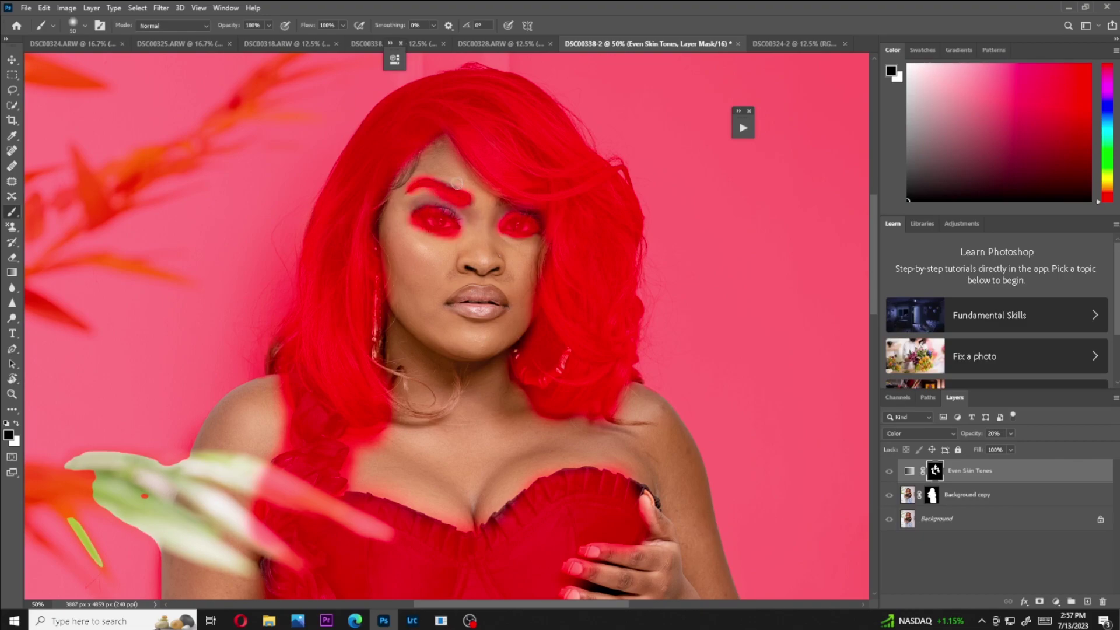
mouse_move(474, 290)
left_mouse_down()
mouse_move(458, 297)
mouse_move(493, 295)
mouse_move(475, 313)
left_mouse_up()
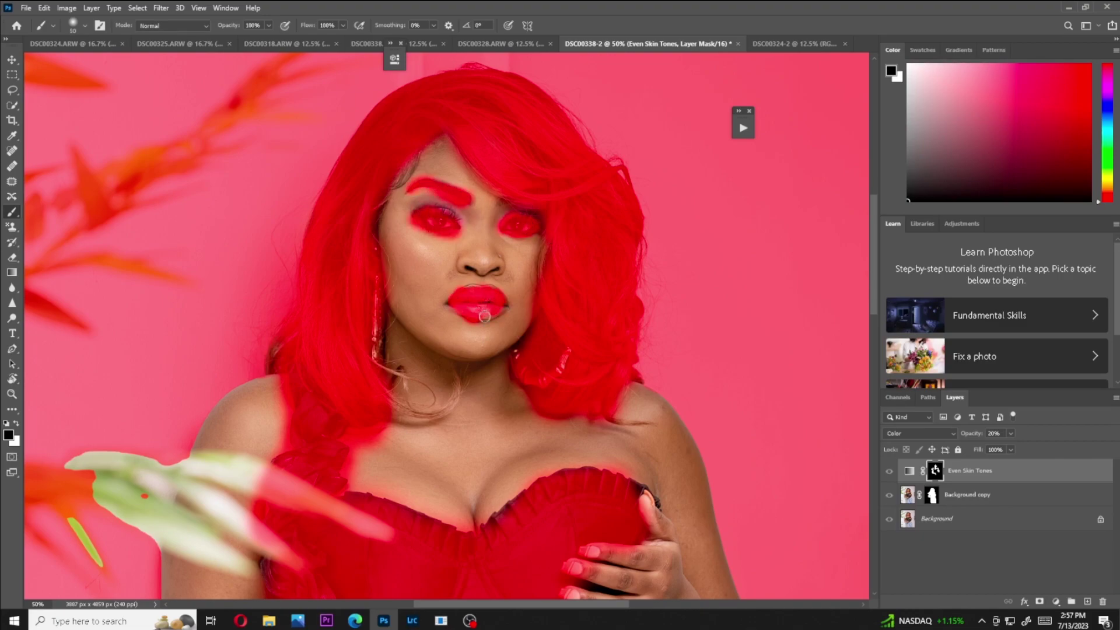
Hide the mask overlay, restore white as the foreground colour, and compare the full portrait with and without the Even Skin Tones layer.
key("backslash")
key("x")
key("ctrl+minus")
key("ctrl+minus")
key("ctrl+minus")
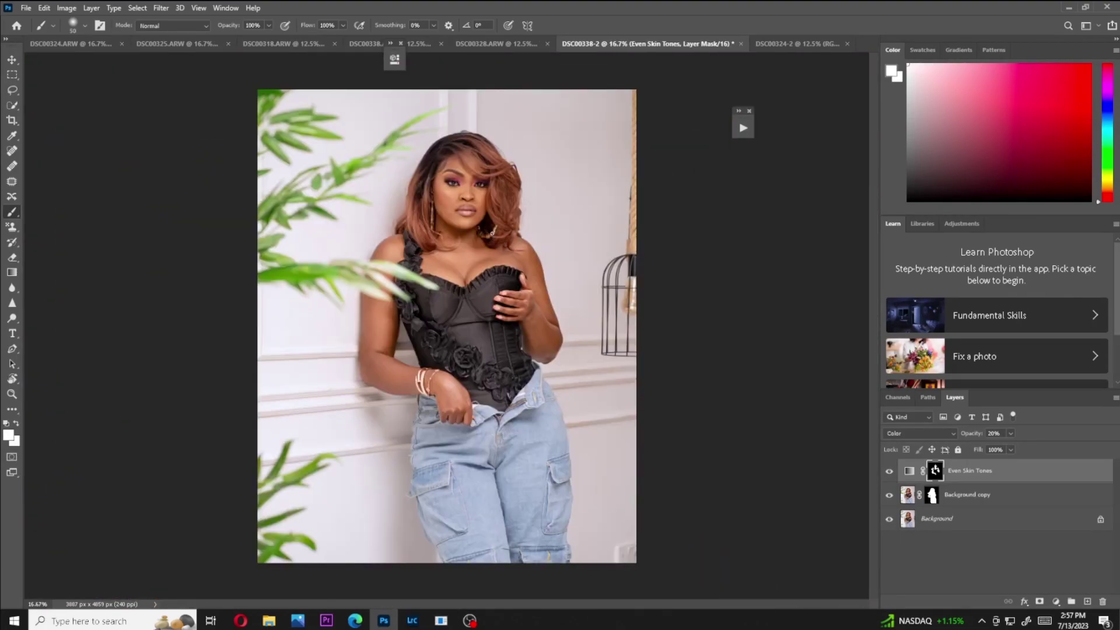
left_click(890, 475)
left_click(890, 475)
left_click(890, 476)
left_click(890, 475)
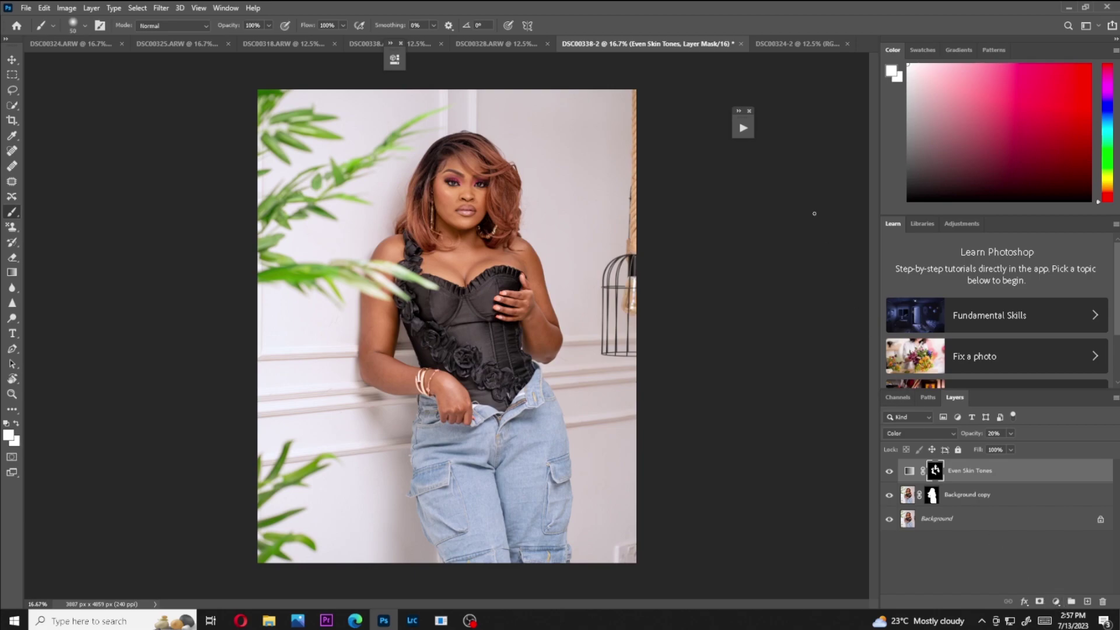
Run the Even Skin Tones action again, using the Sepia Antique gradient from the legacy Photographic Toning presets for its gradient map.
left_click(743, 128)
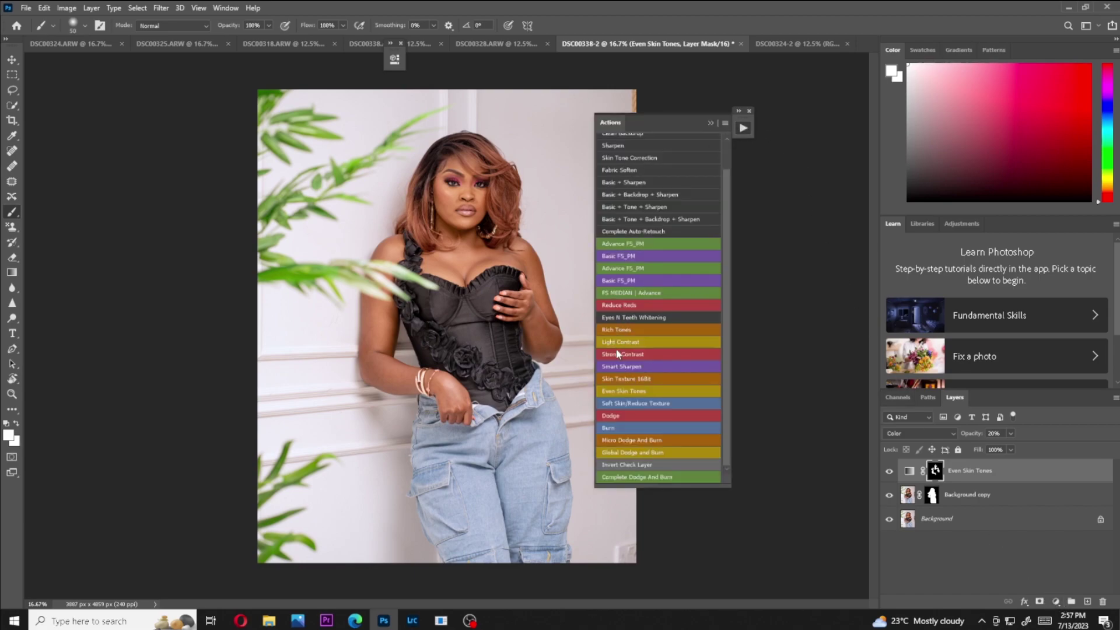
left_click(611, 391)
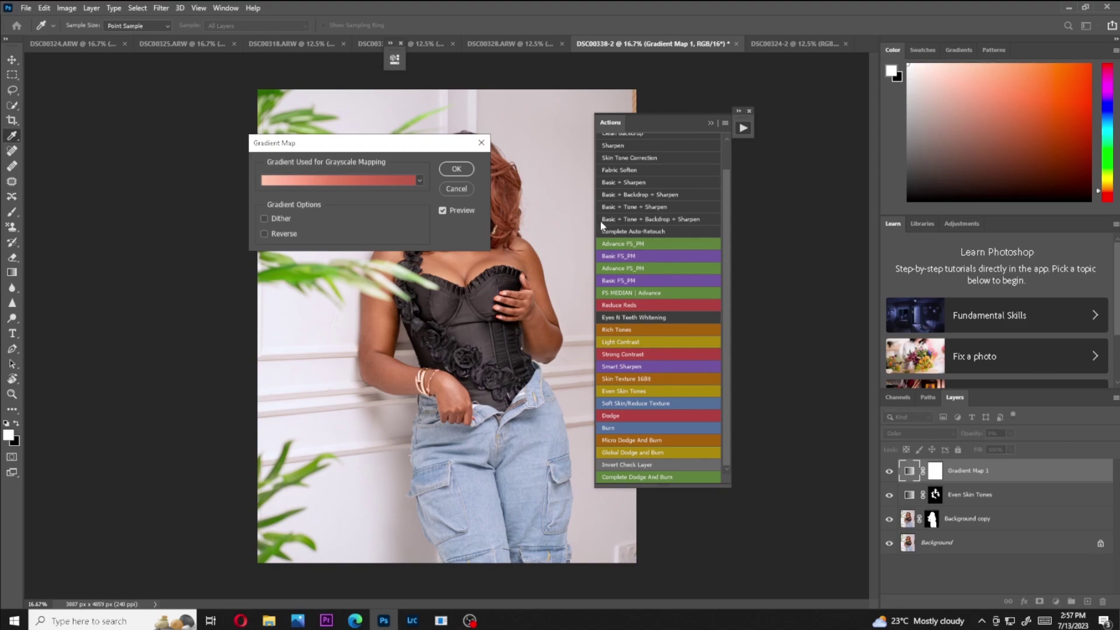
left_click(379, 175)
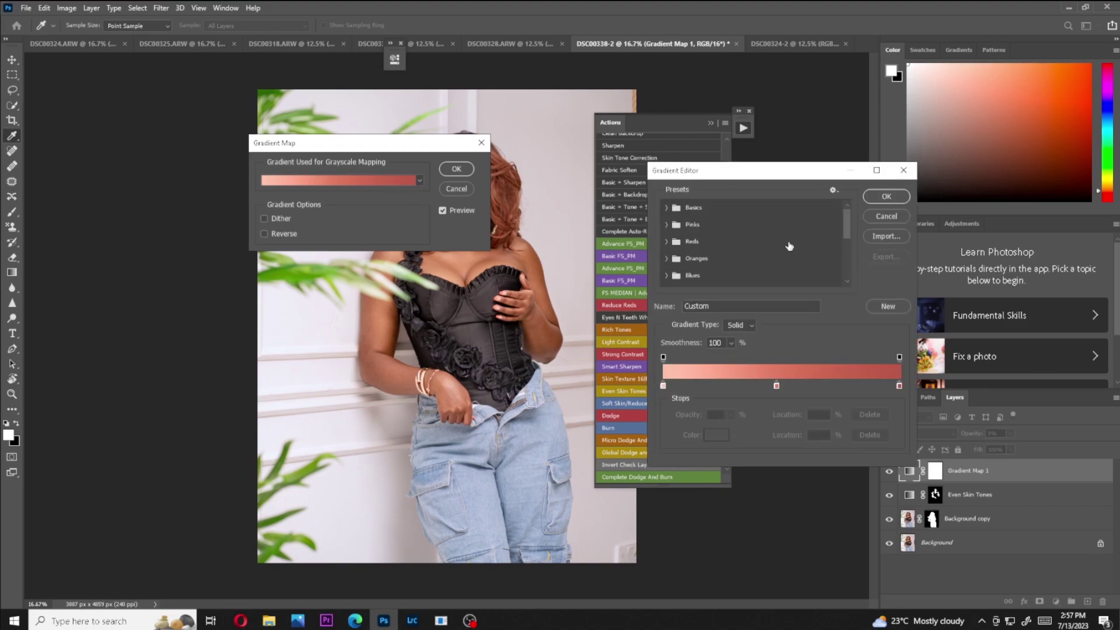
scroll(846, 259, "down", 5)
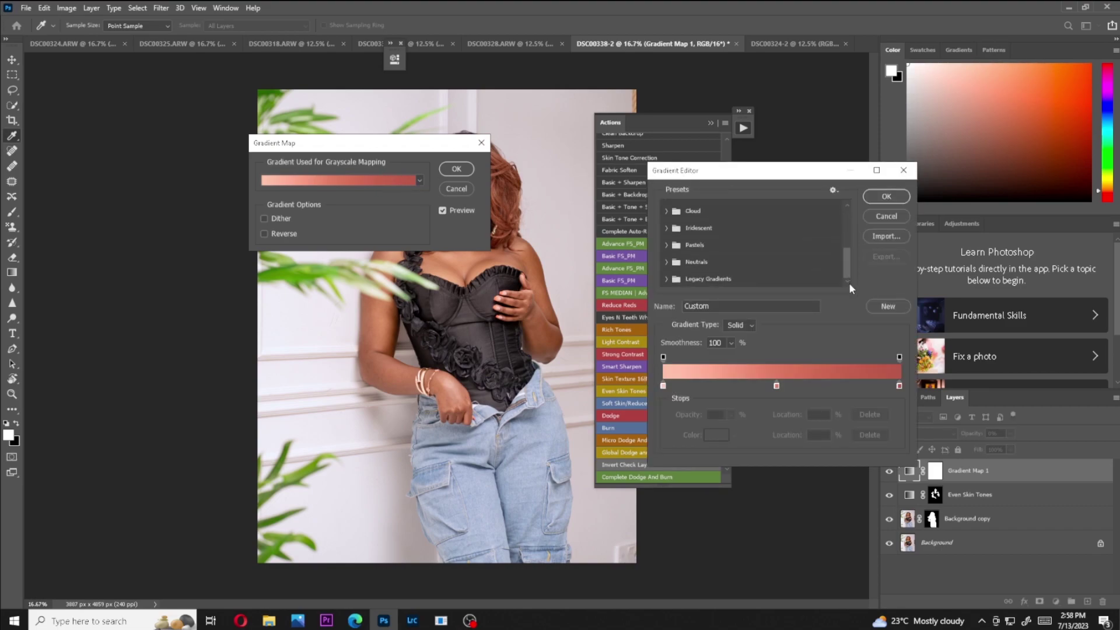
left_click(666, 279)
scroll(846, 248, "down", 1)
scroll(847, 255, "down", 3)
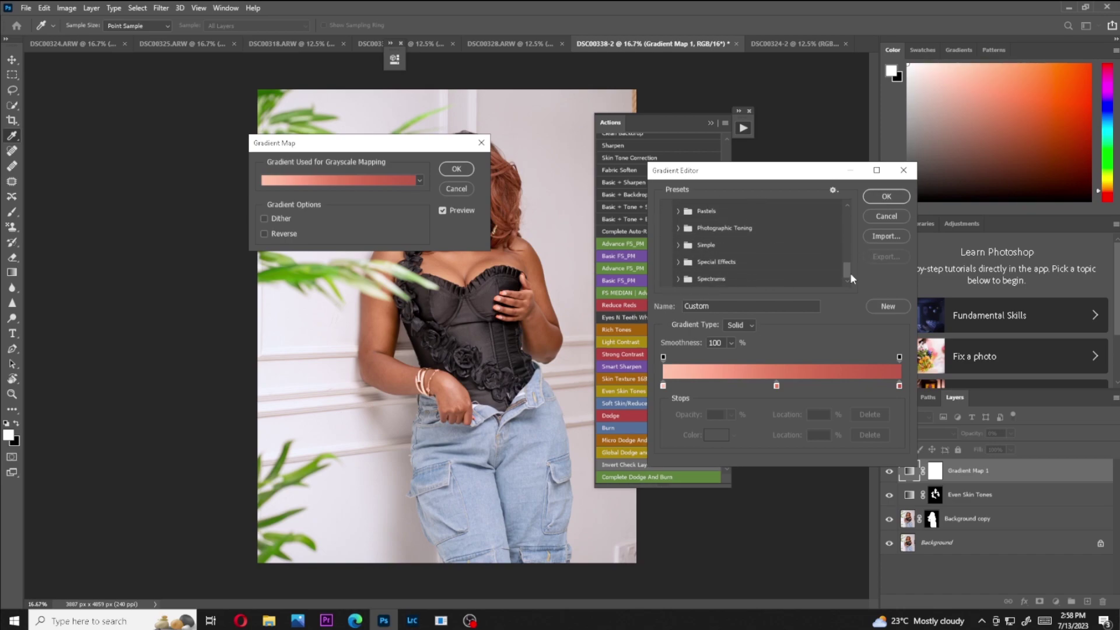
left_click(678, 228)
left_click(694, 266)
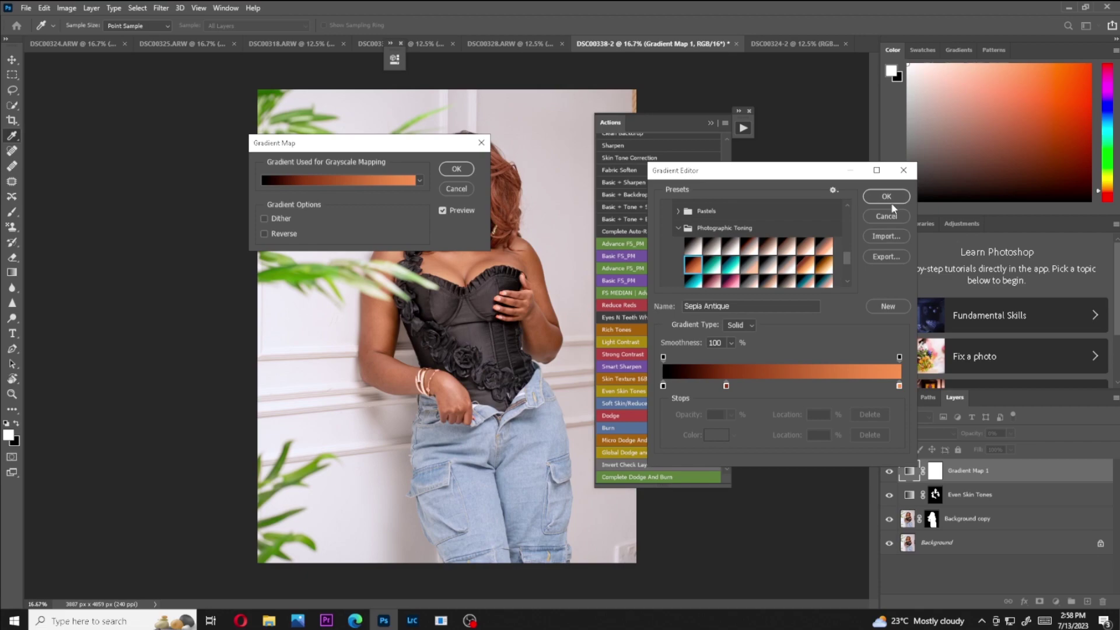
left_click(887, 197)
left_click(455, 169)
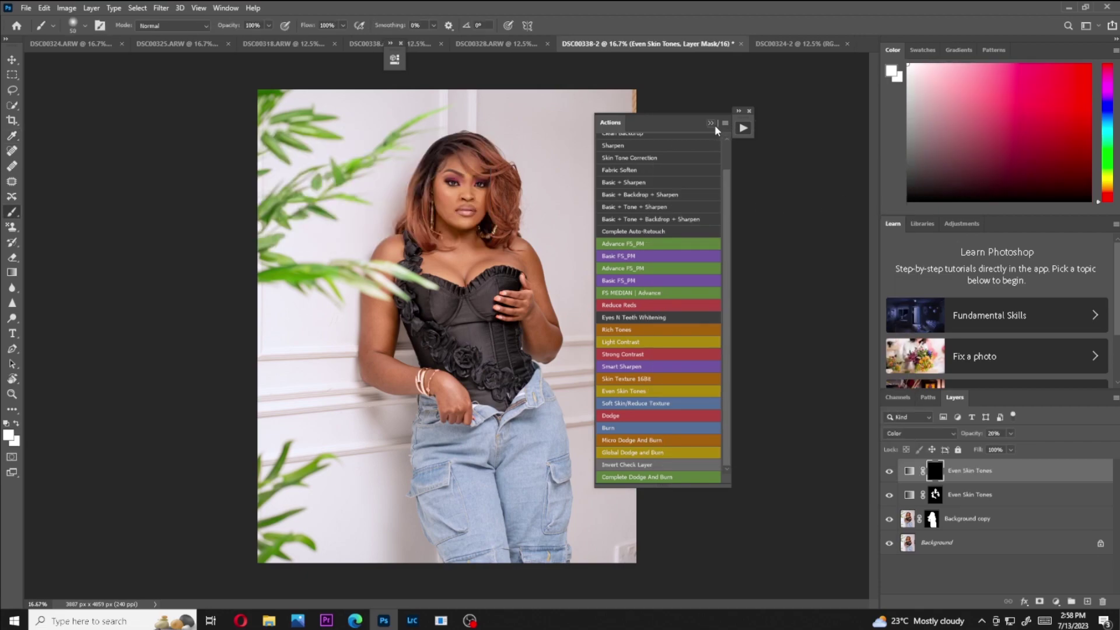
Replace the black mask on the top Even Skin Tones layer with the mask from the Even Skin Tones layer beneath it.
left_click(716, 124)
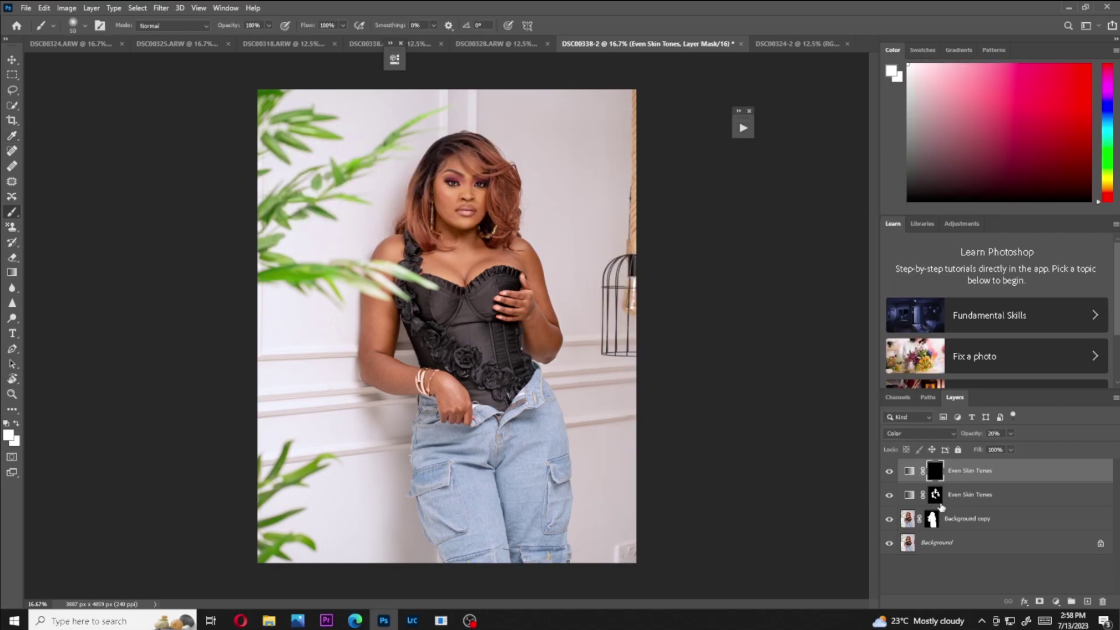
left_click_drag(935, 494, 935, 471)
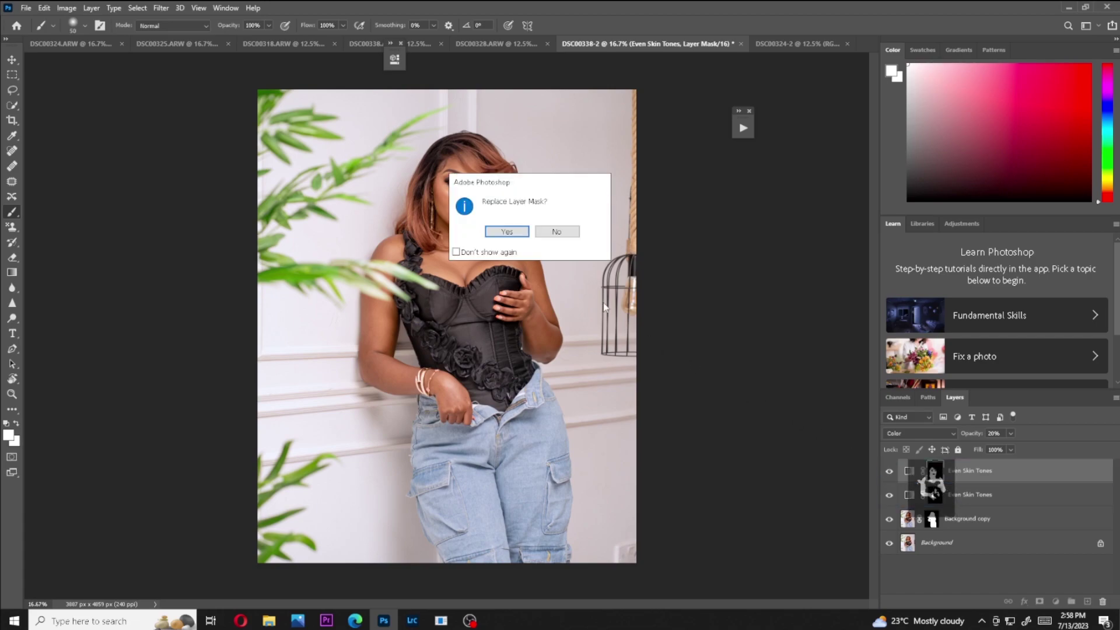
left_click(527, 233)
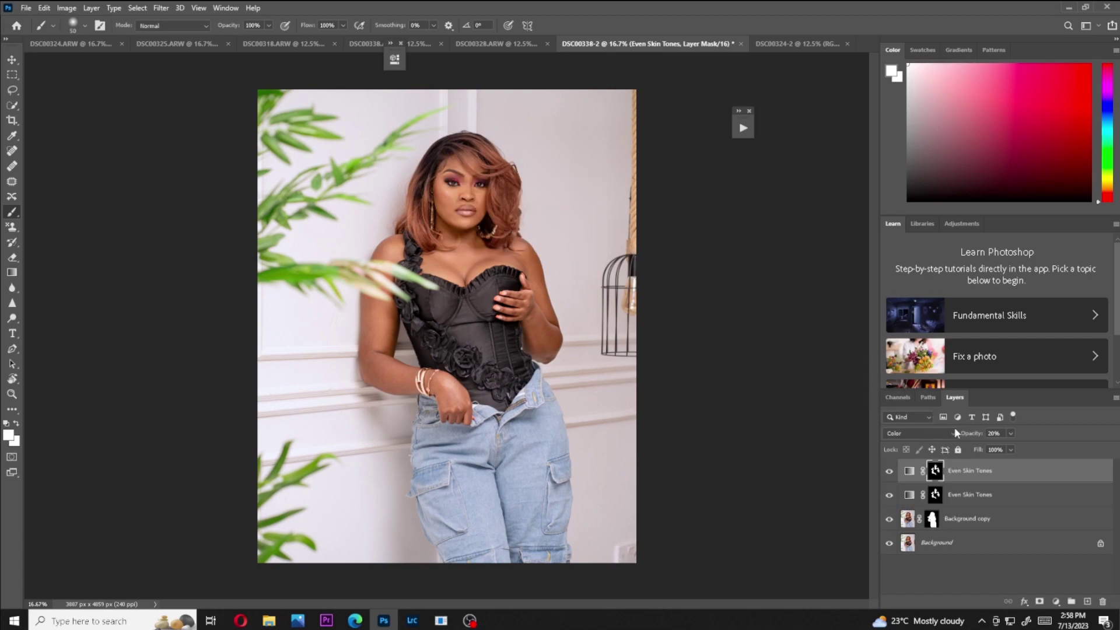
Inspect the copied mask as a red overlay and compare the portrait with and without the top Even Skin Tones layer.
key("x")
left_click(935, 476, "alt+shift")
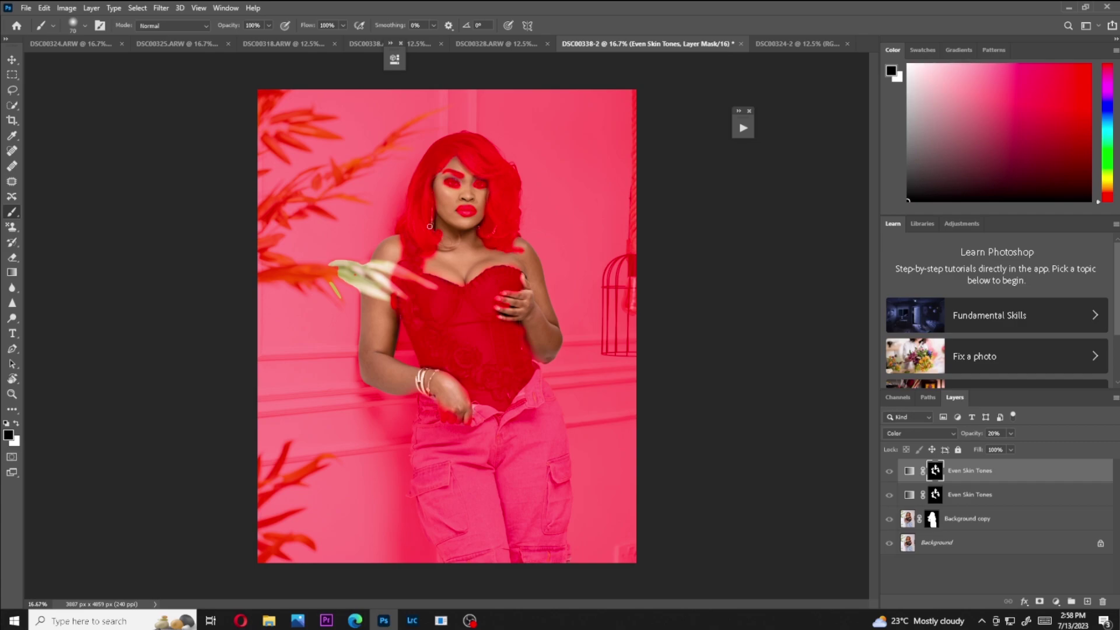
key("x")
key("backslash")
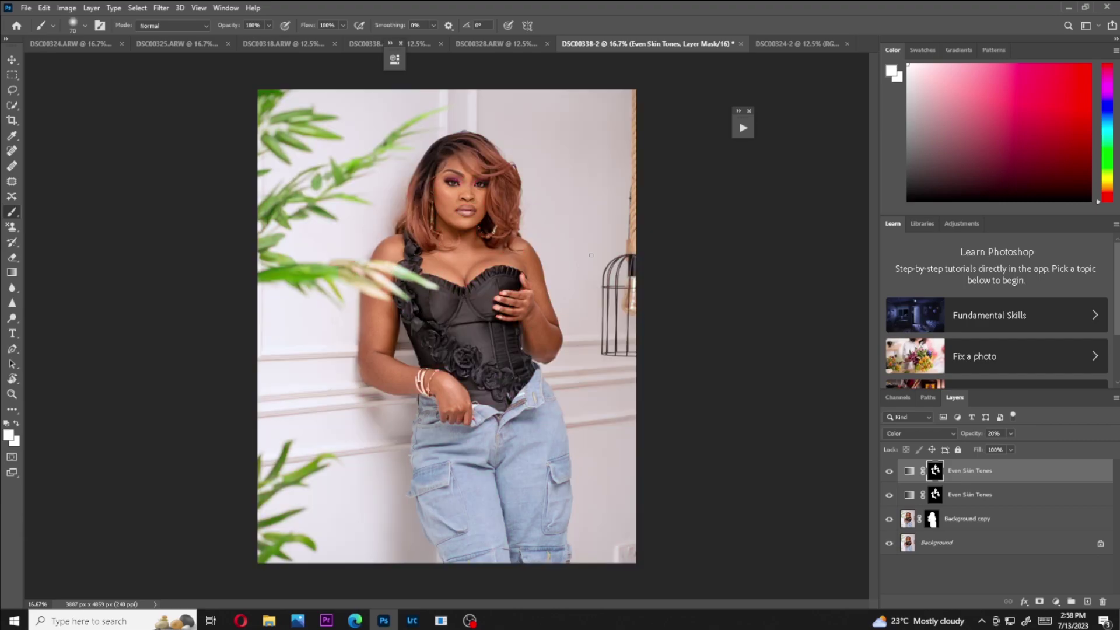
left_click(888, 471)
left_click(889, 473)
Group the two Even Skin Tones layers, compare the result, and set the group's opacity to 79%.
left_click(971, 496, "shift")
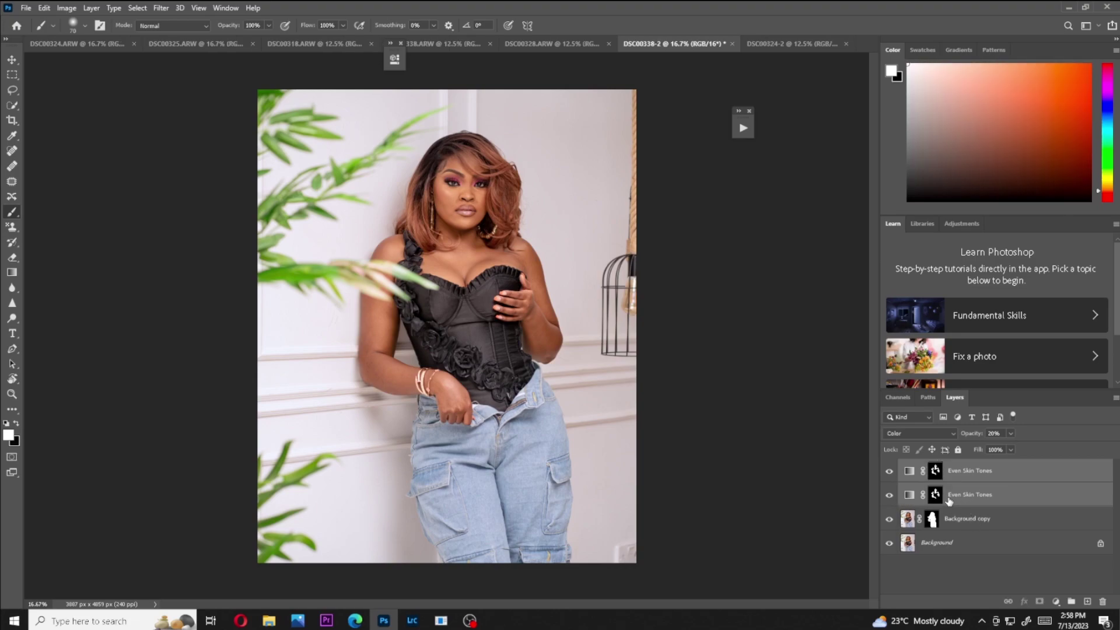
key("ctrl+g")
left_click(888, 470)
left_click(889, 472)
left_click(1010, 434)
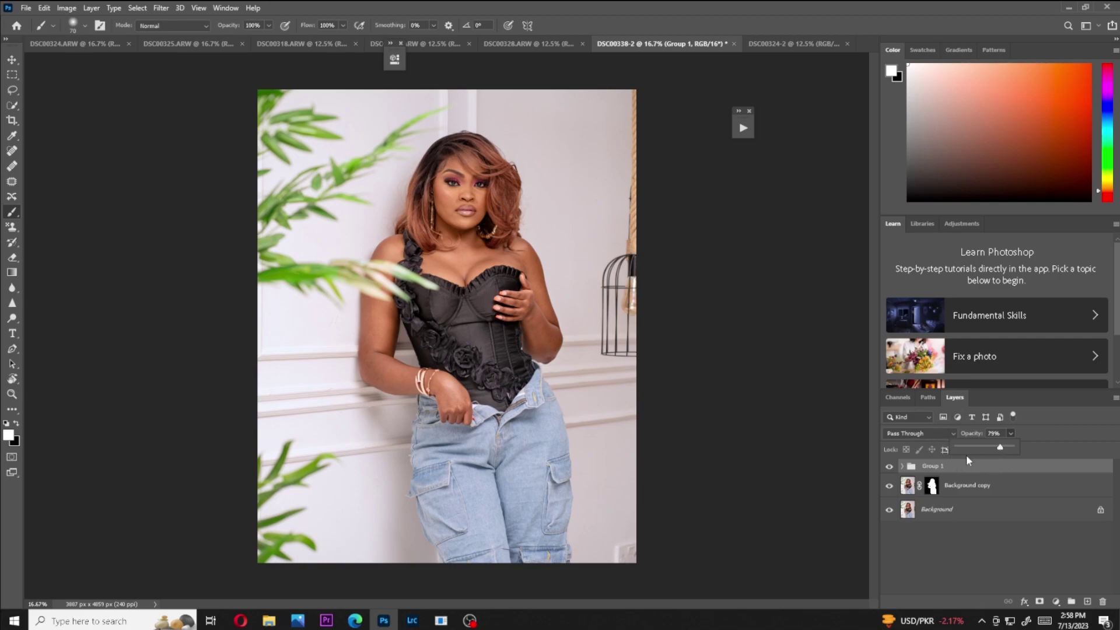
Merge the group, Background copy and Background into a single layer.
left_click(940, 511)
left_click(940, 511, "shift")
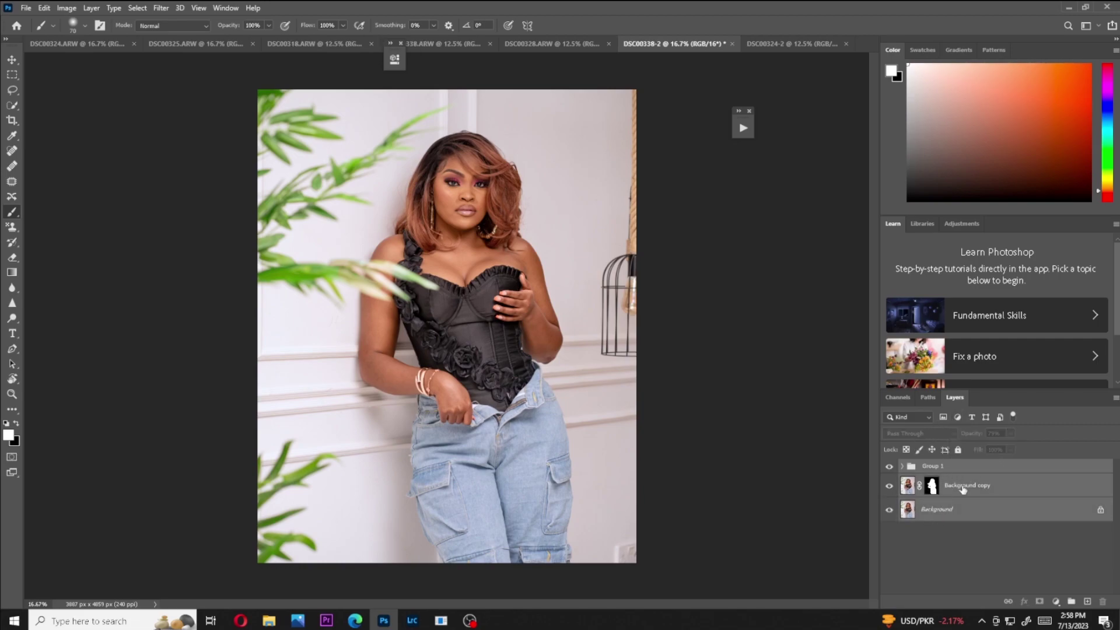
right_click(951, 503)
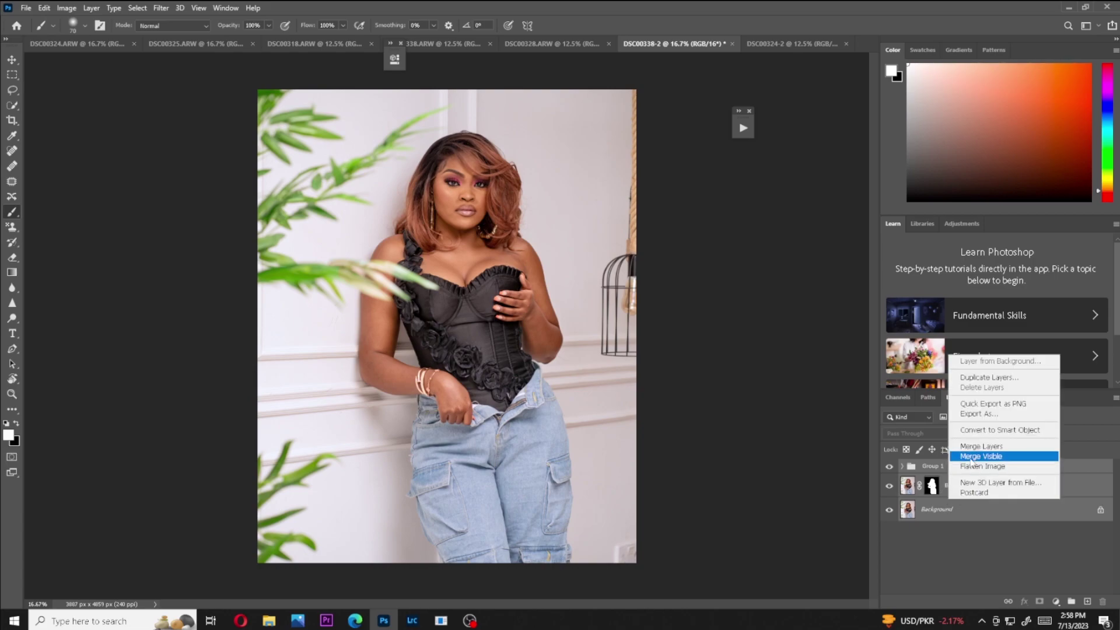
left_click(965, 449)
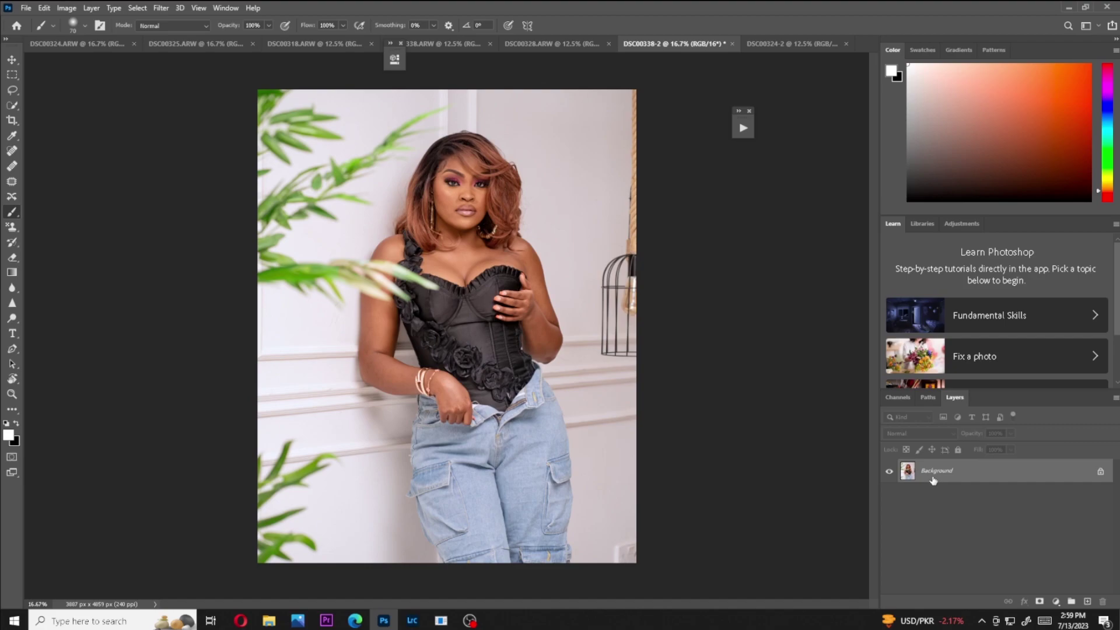
Run the Basic FS_PM frequency separation action with a Gaussian Blur radius of 4.56 pixels on the Low Frequency layer.
left_click(744, 129)
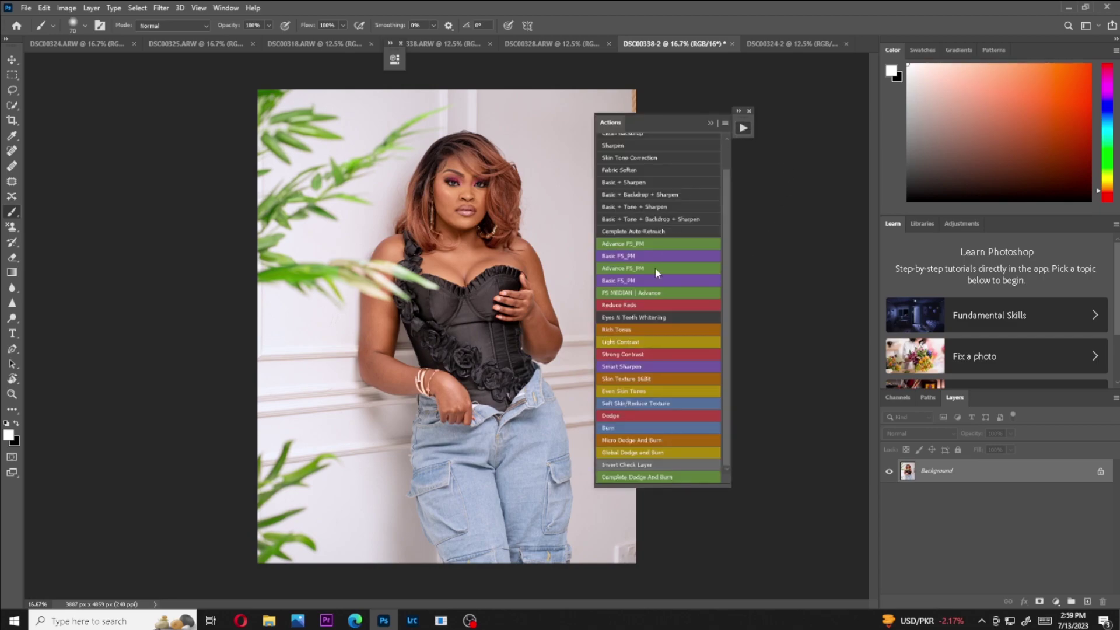
left_click(619, 259)
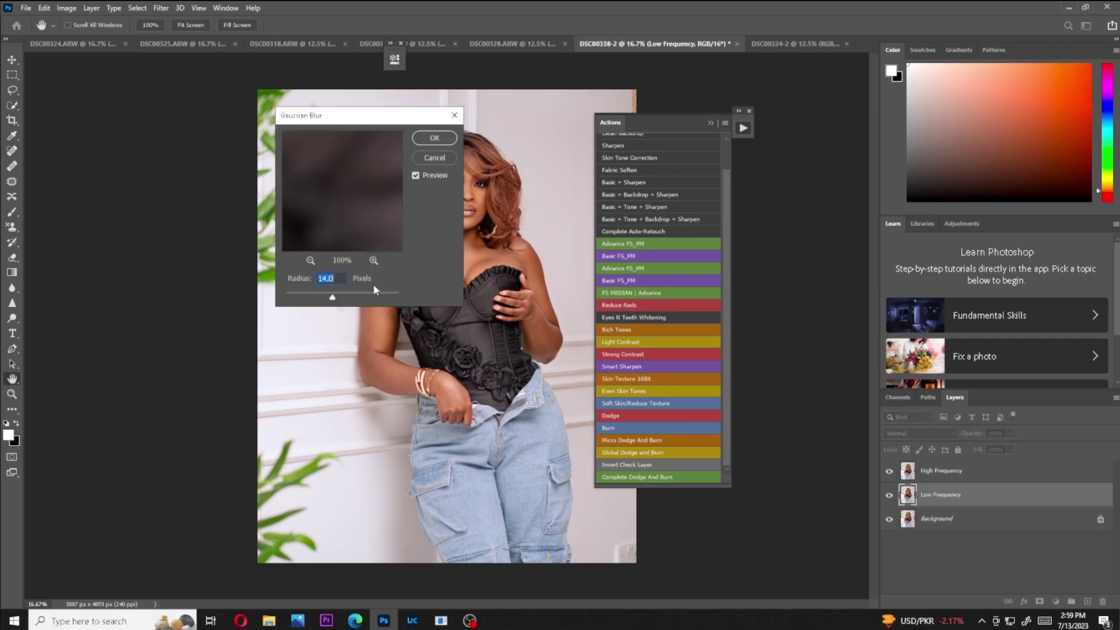
type("4")
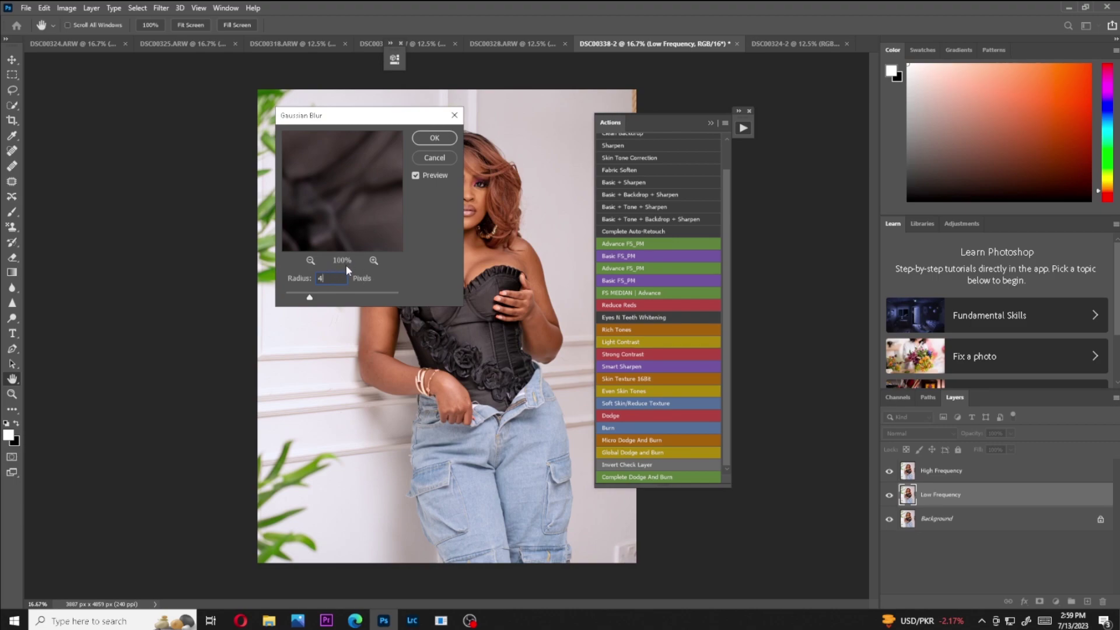
type(".56")
left_click(432, 145)
key("b")
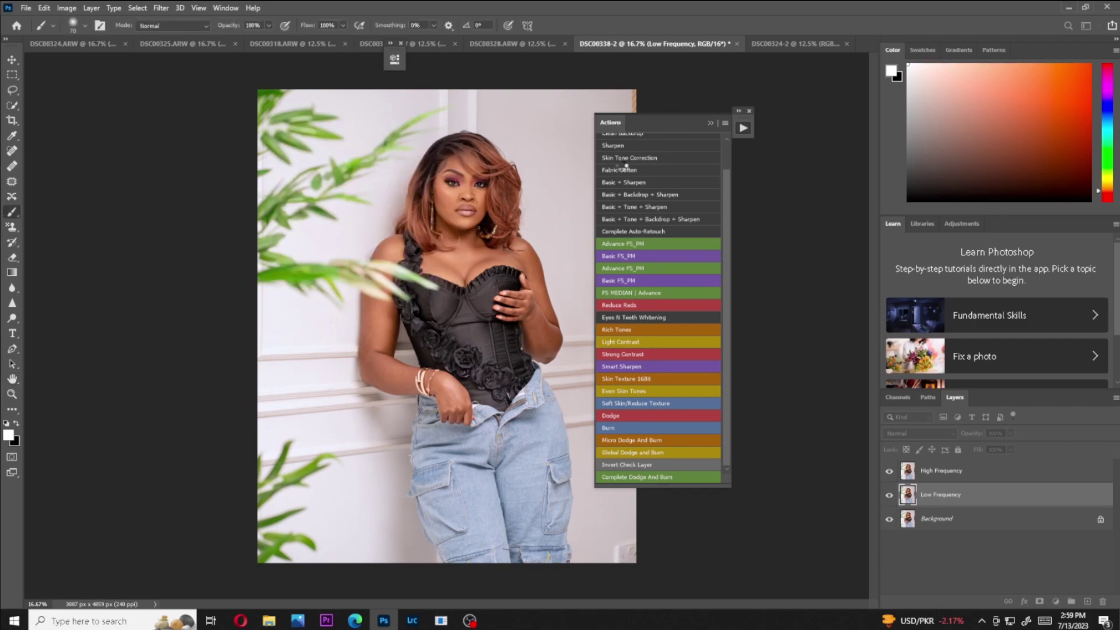
left_click(711, 123)
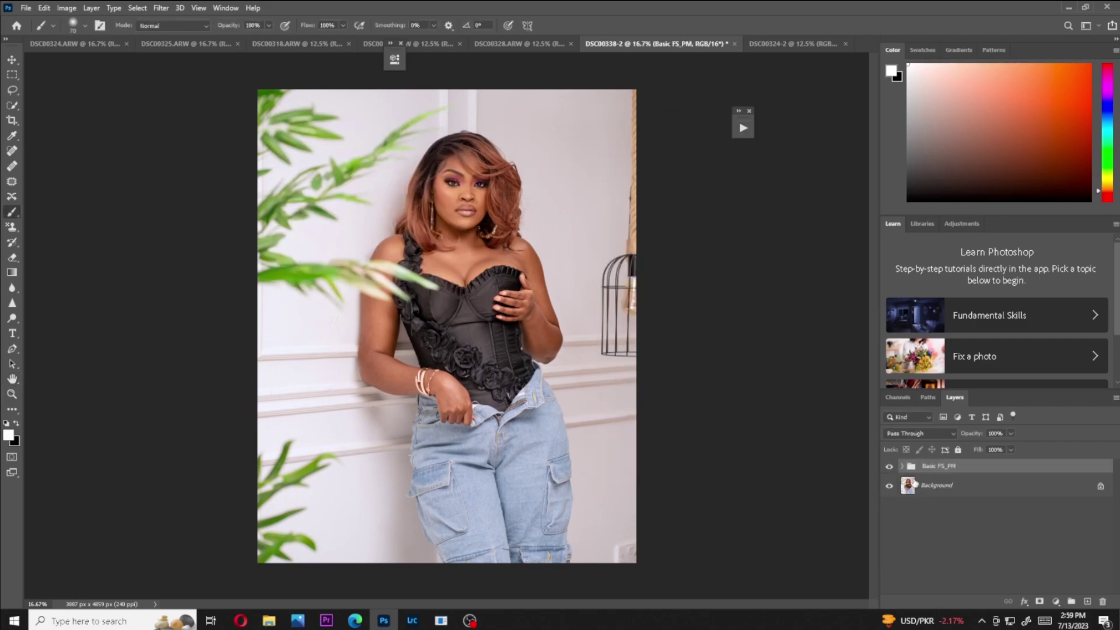
Add a Black & White adjustment layer at the top of the Basic FS_PM group with Reds set to -58.
left_click(903, 467)
left_click(1056, 601)
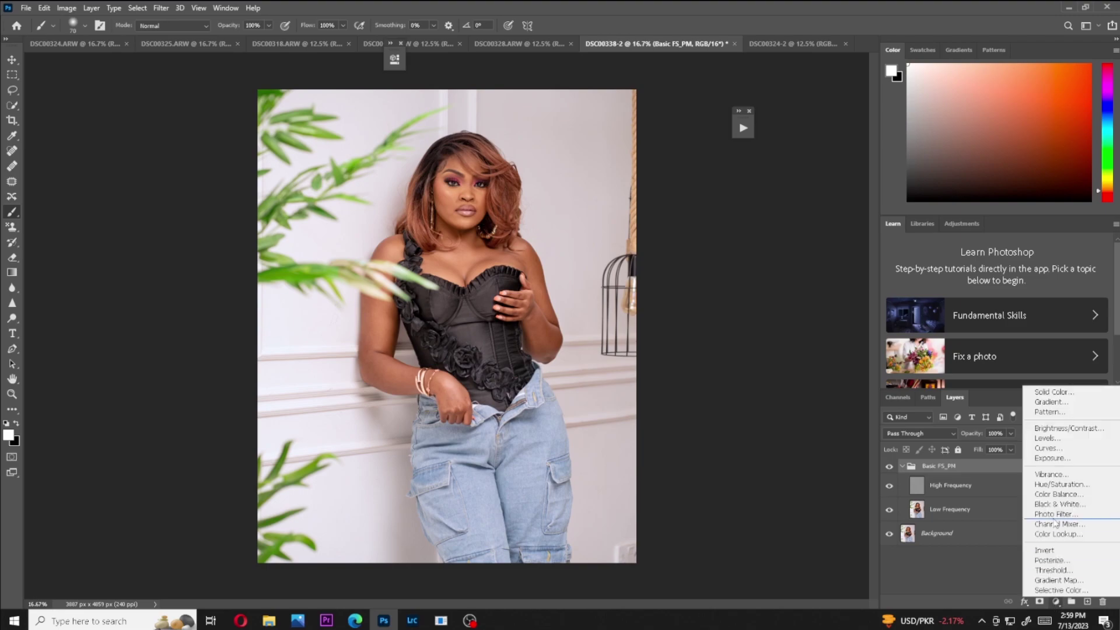
left_click(1050, 500)
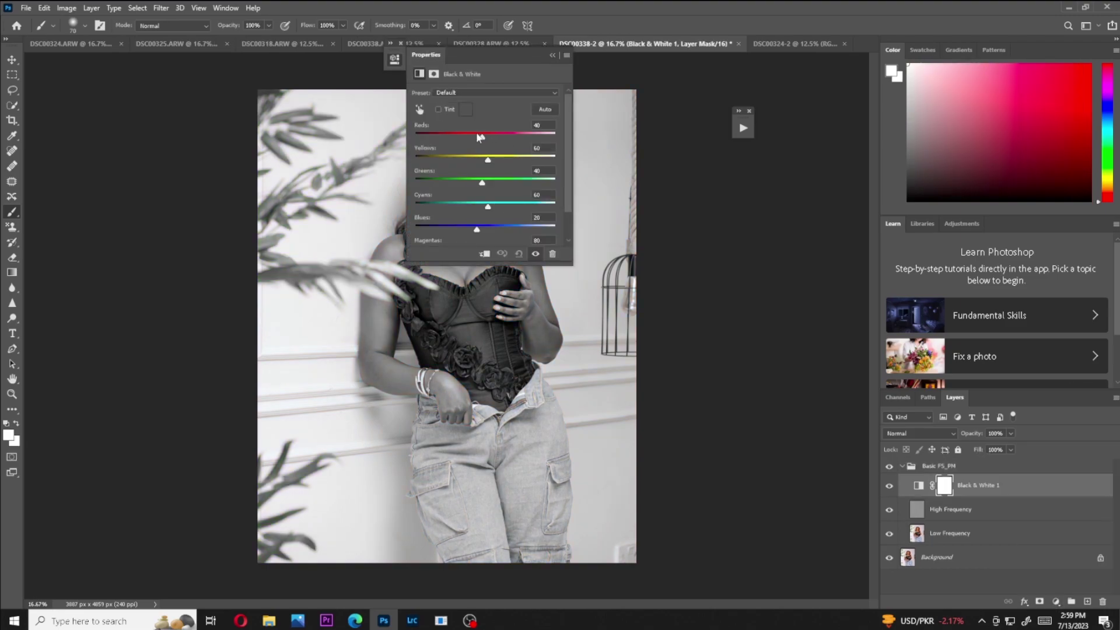
left_click_drag(479, 135, 445, 138)
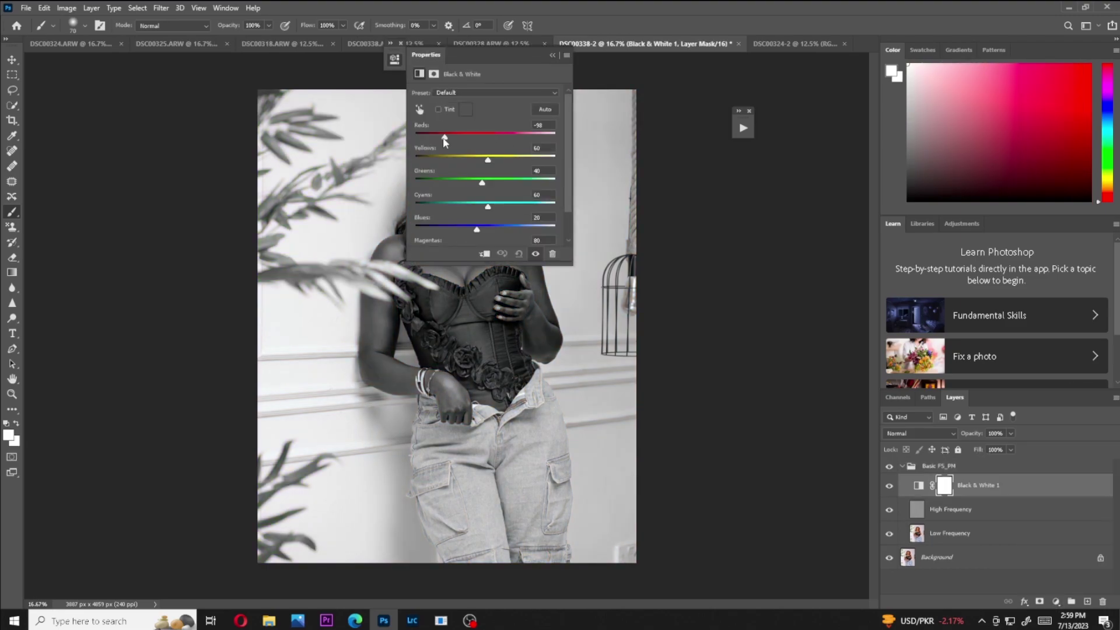
left_click(552, 55)
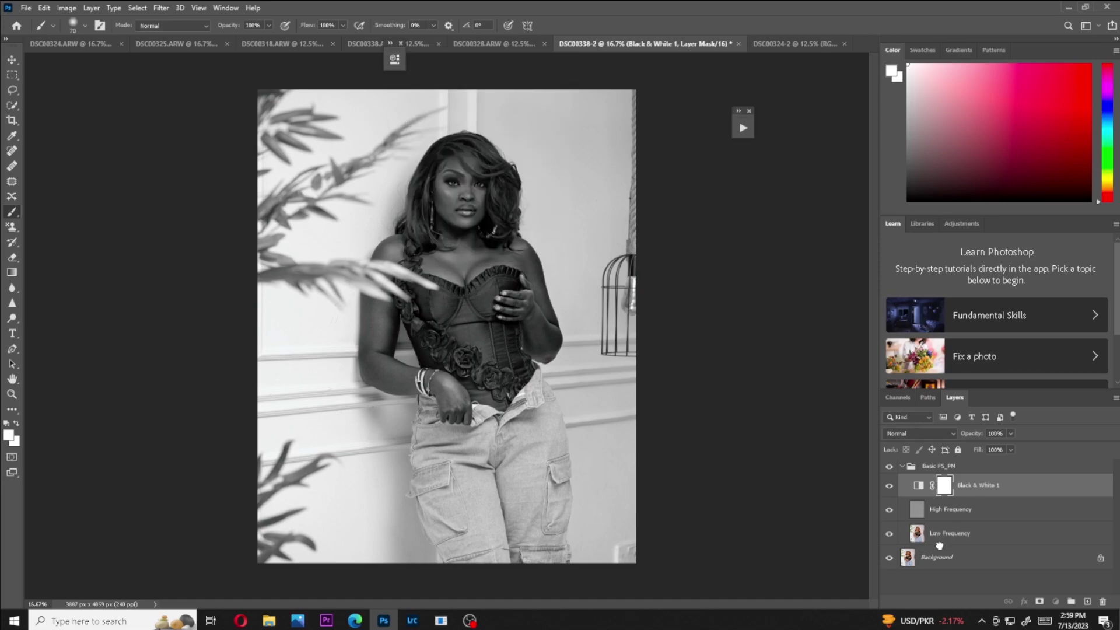
Select the Low Frequency layer and set up a clean Mixer Brush for blending the face.
left_click(918, 534)
key("ctrl+plus")
key("ctrl+plus")
key("ctrl+plus")
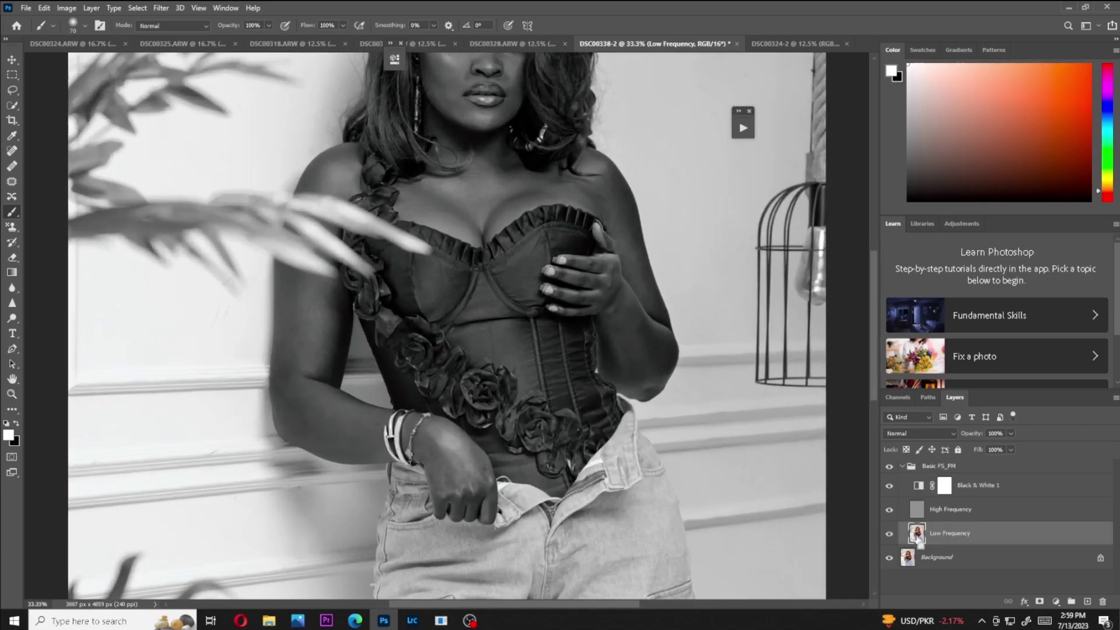
scroll(871, 343, "up", 10)
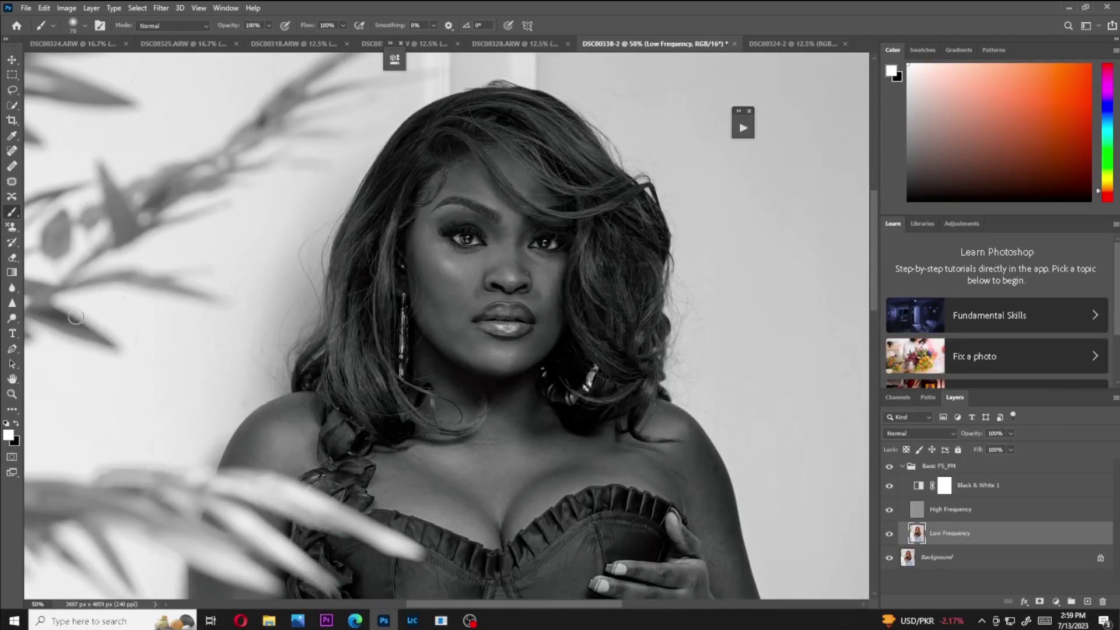
left_click(12, 411)
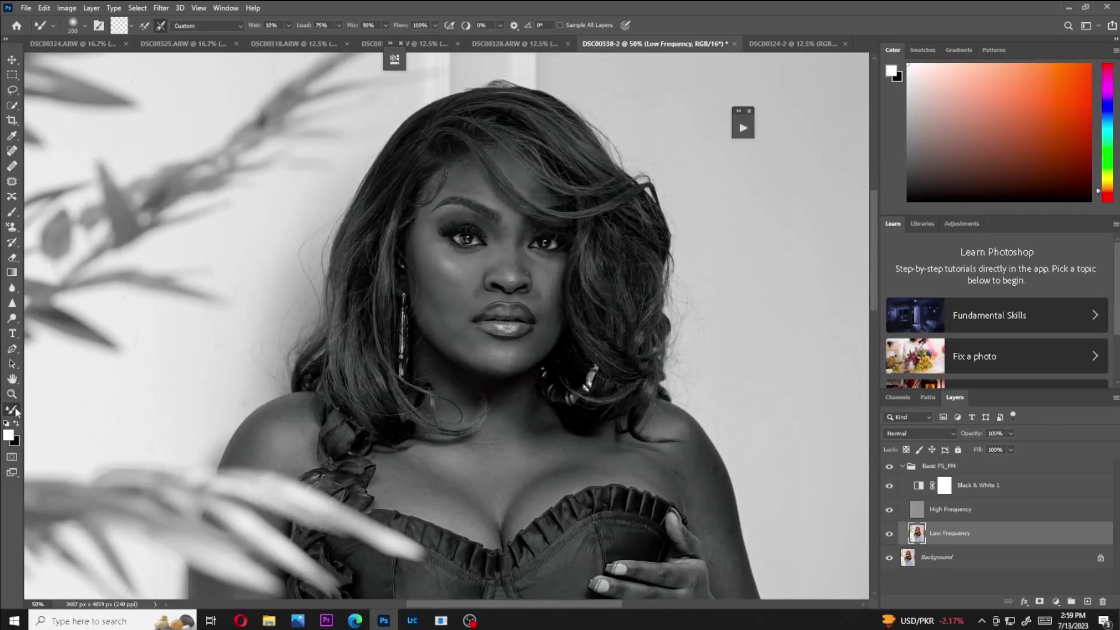
right_click(12, 412)
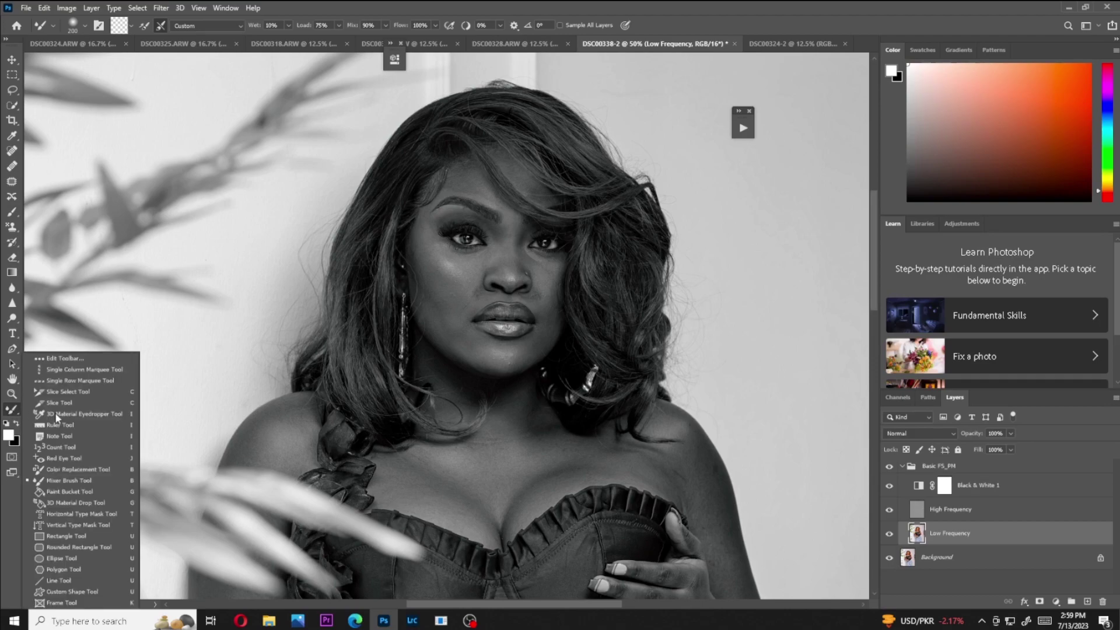
left_click(44, 481)
left_click(130, 26)
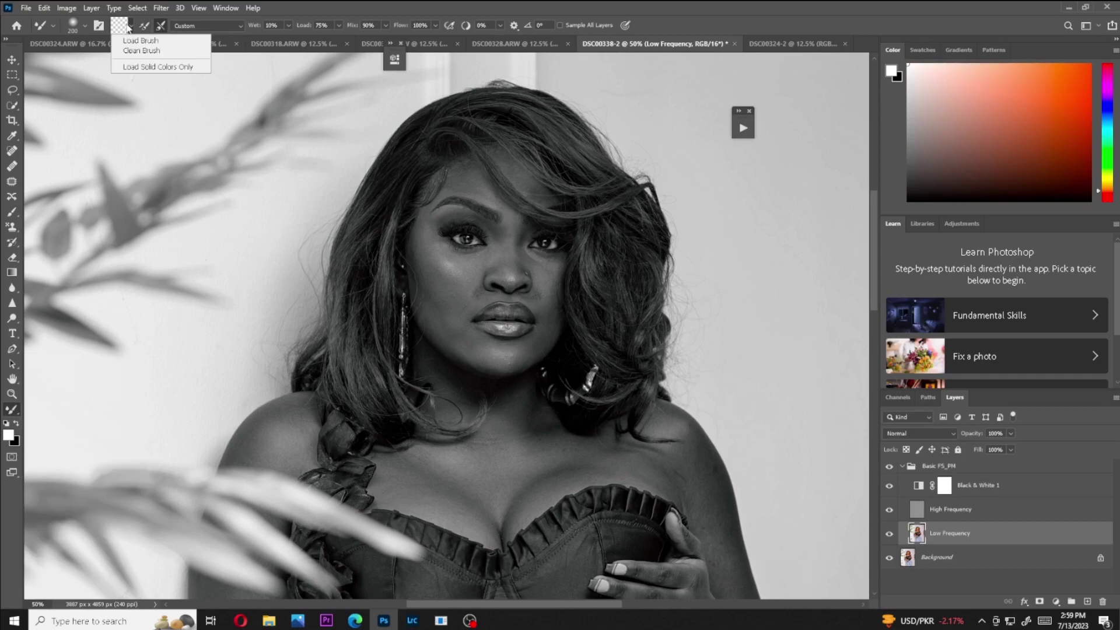
left_click(138, 54)
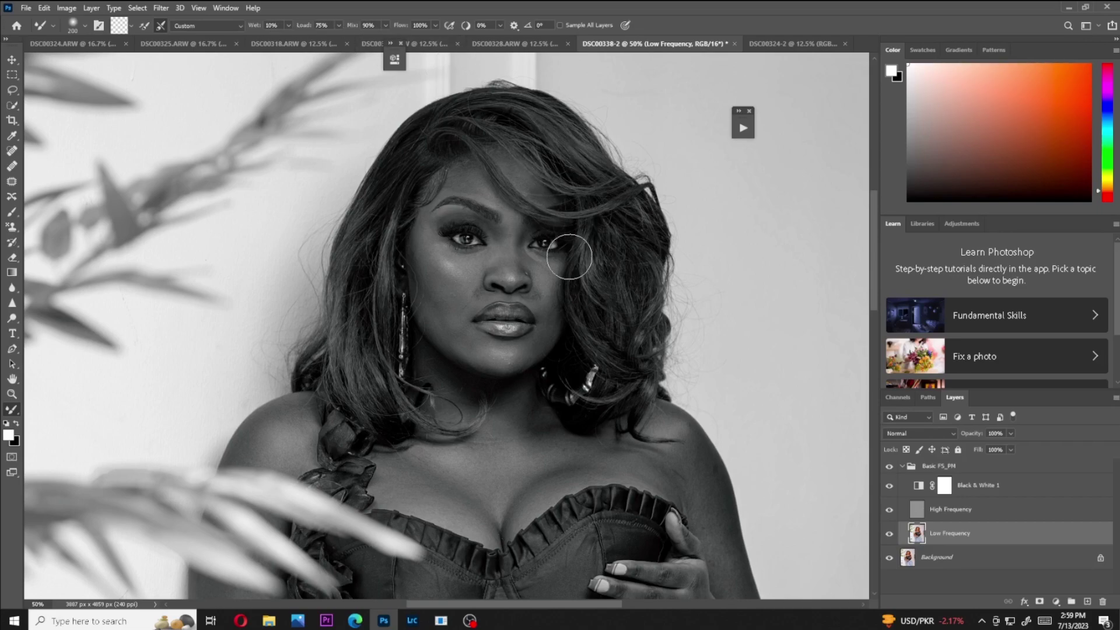
Reduce the Mixer Brush size and rotate the canvas view to about -33° for working on the face.
key("bracketleft")
key("bracketleft")
key("bracketleft")
key("r")
left_click_drag(435, 210, 408, 268)
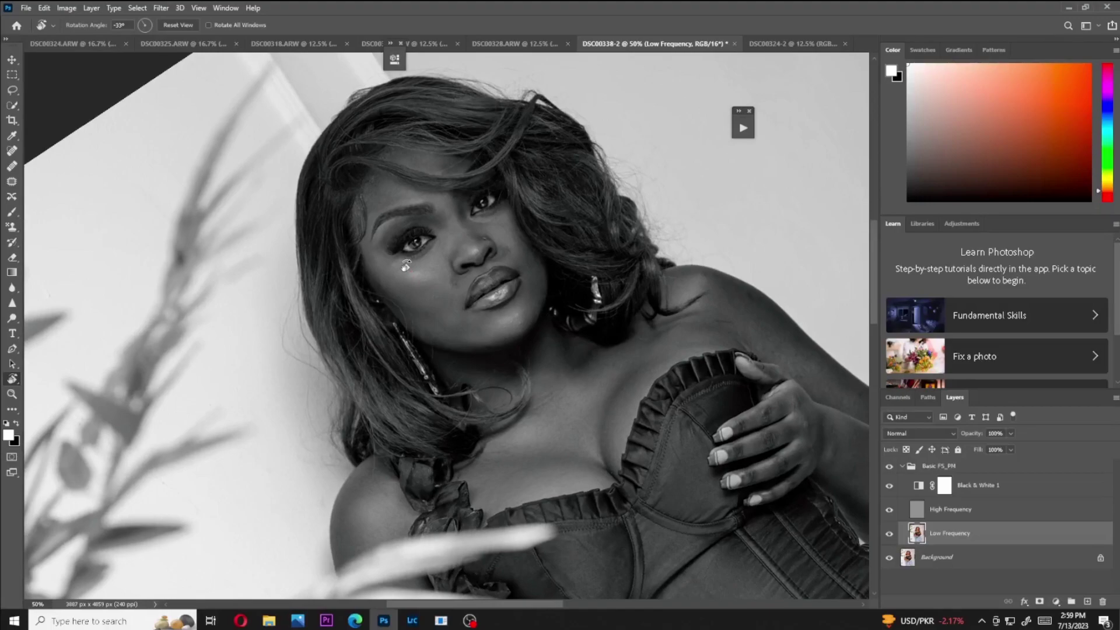
key("ctrl+plus")
key("v")
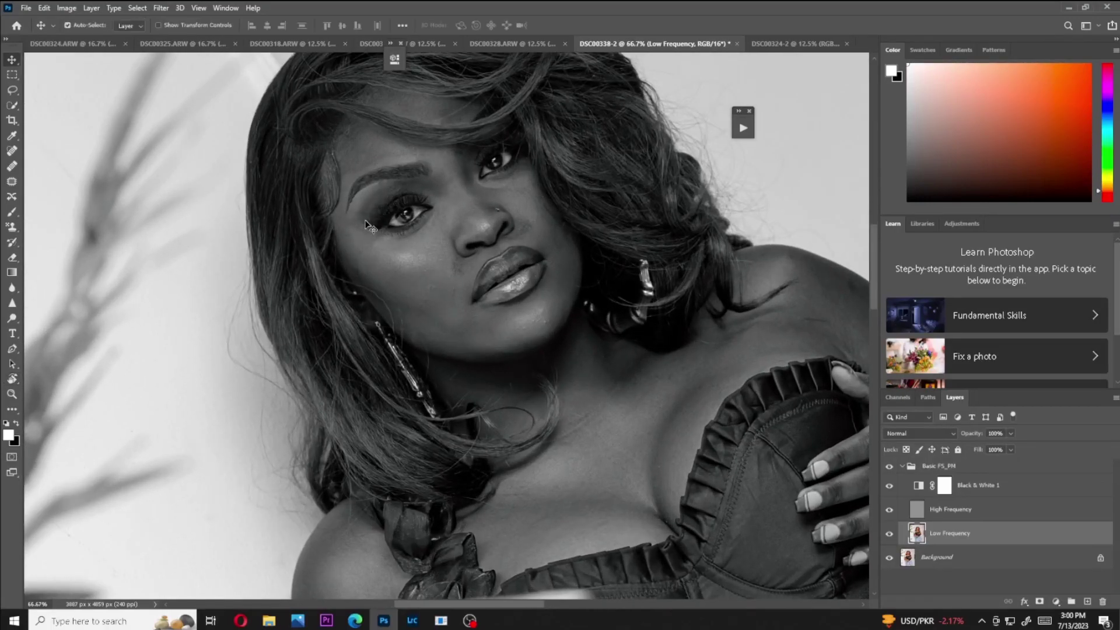
left_click(13, 411)
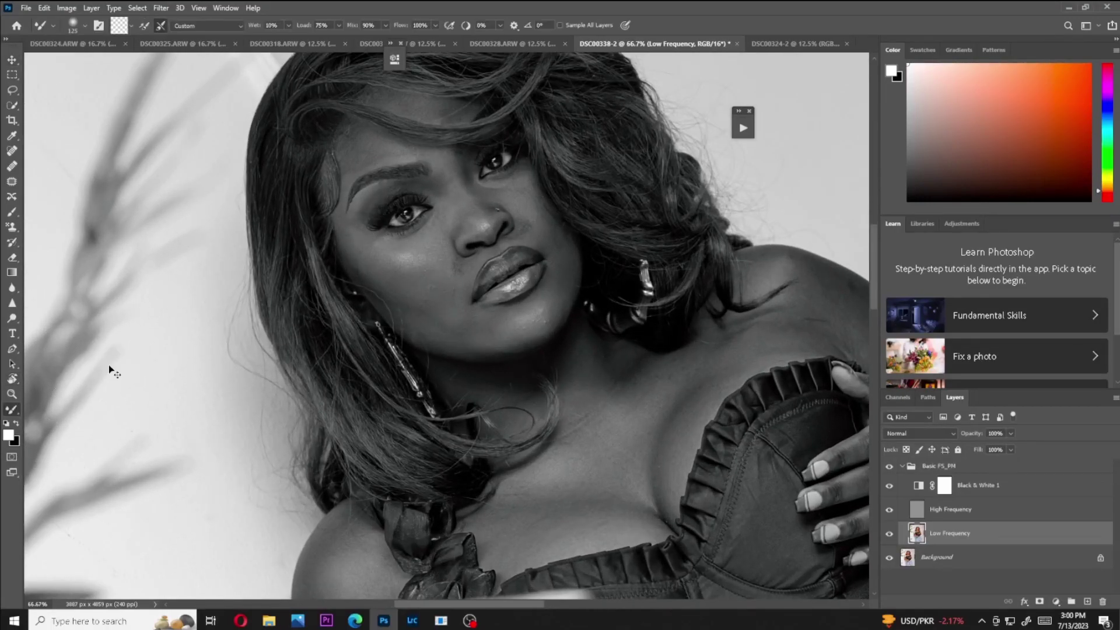
key("ctrl+plus")
Blend the forehead and cheek skin on the Low Frequency layer with the Mixer Brush, adjusting its size to each area.
mouse_move(412, 250)
left_mouse_down()
mouse_move(454, 382)
mouse_move(442, 413)
left_mouse_up()
key("bracketleft")
key("bracketleft")
key("bracketleft")
key("bracketleft")
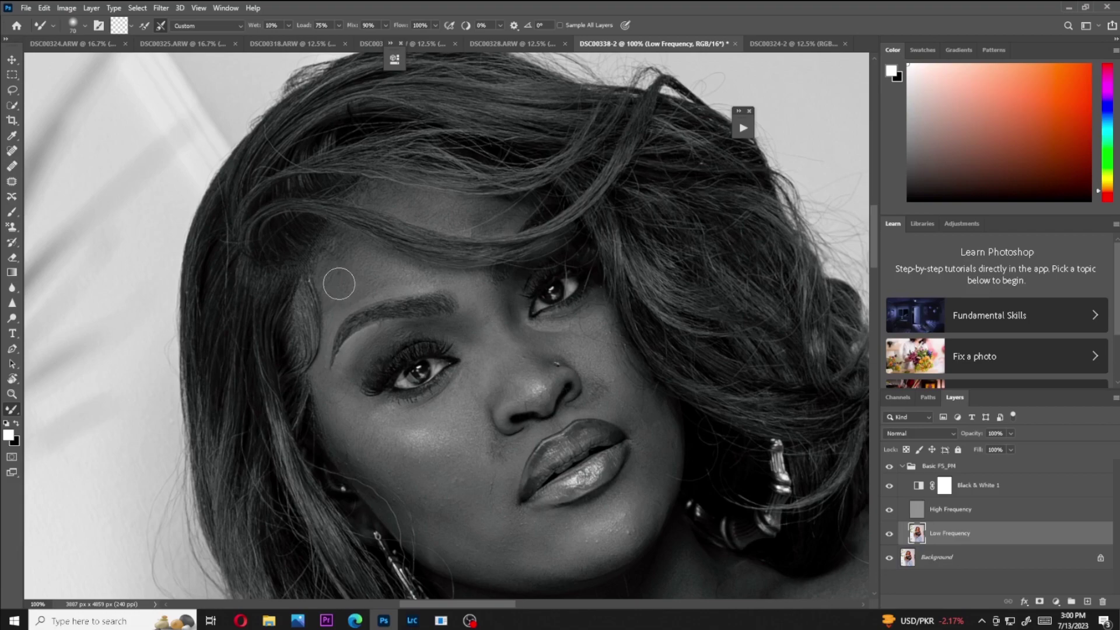
key("bracketright")
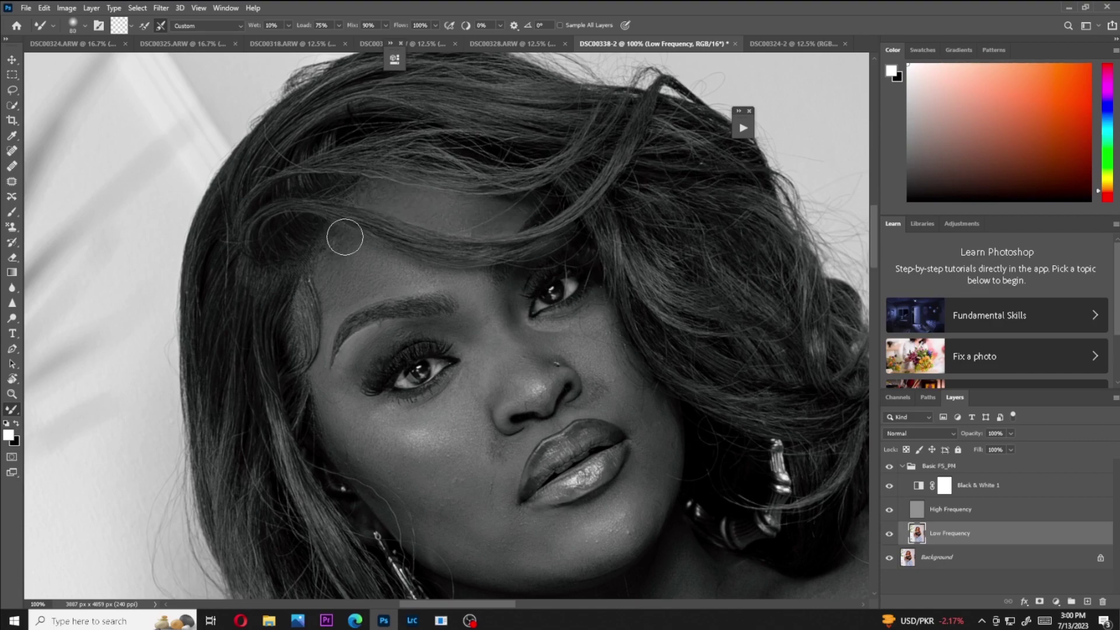
key("bracketleft")
key("bracketleft")
key("bracketleft")
key("bracketright")
key("bracketright")
key("bracketright")
key("bracketright")
mouse_move(555, 533)
left_mouse_down()
mouse_move(490, 430)
mouse_move(417, 417)
left_mouse_up()
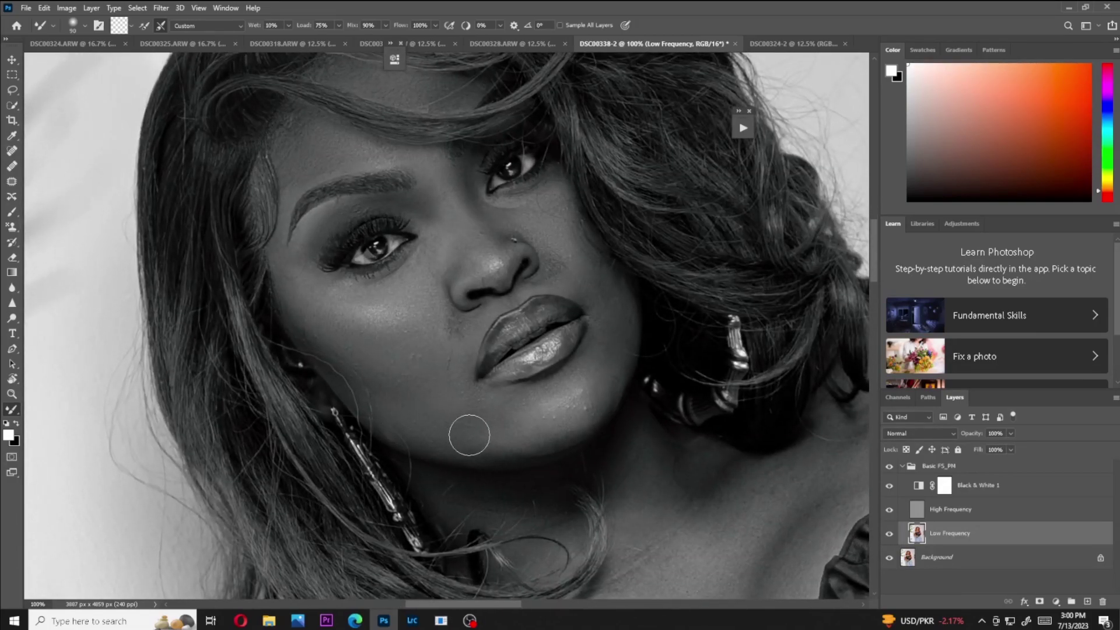
Blend the skin around the mouth and chin with a smaller Mixer Brush, checking the result with the Black & White layer off and on.
key("bracketleft")
key("bracketleft")
key("bracketleft")
key("bracketleft")
key("bracketleft")
left_click(889, 485)
left_click(889, 486)
key("bracketright")
key("bracketright")
scroll(781, 341, "down", 3)
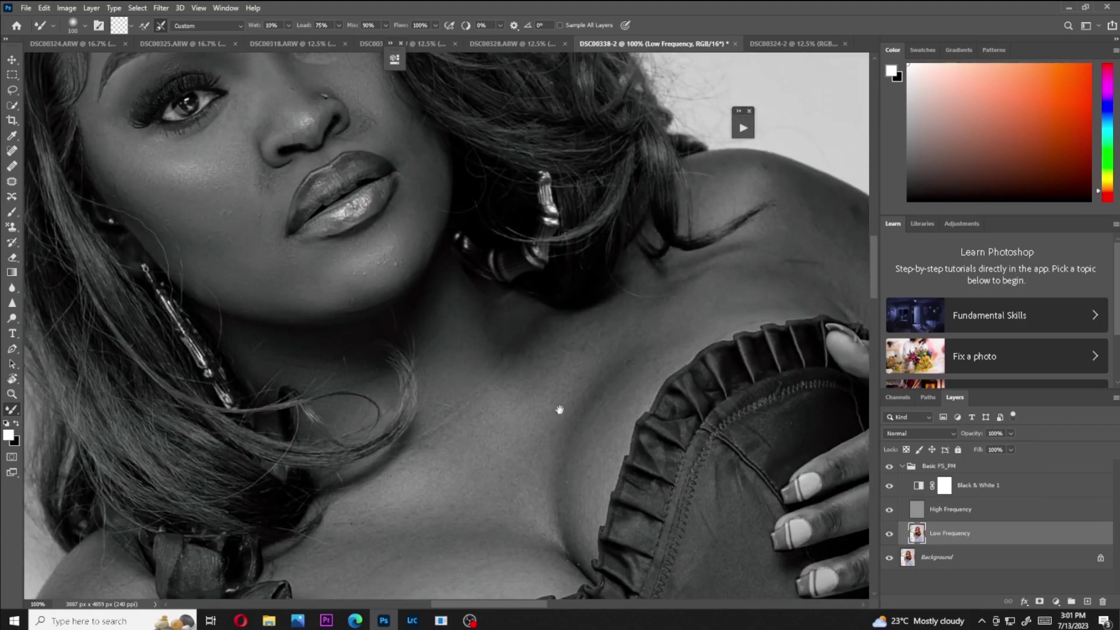
Enlarge the Mixer Brush to about 125 px for blending the neck and chest skin on the Low Frequency layer.
left_click_drag(665, 384, 475, 401)
key("bracketright")
key("bracketright")
key("bracketright")
key("bracketright")
key("bracketright")
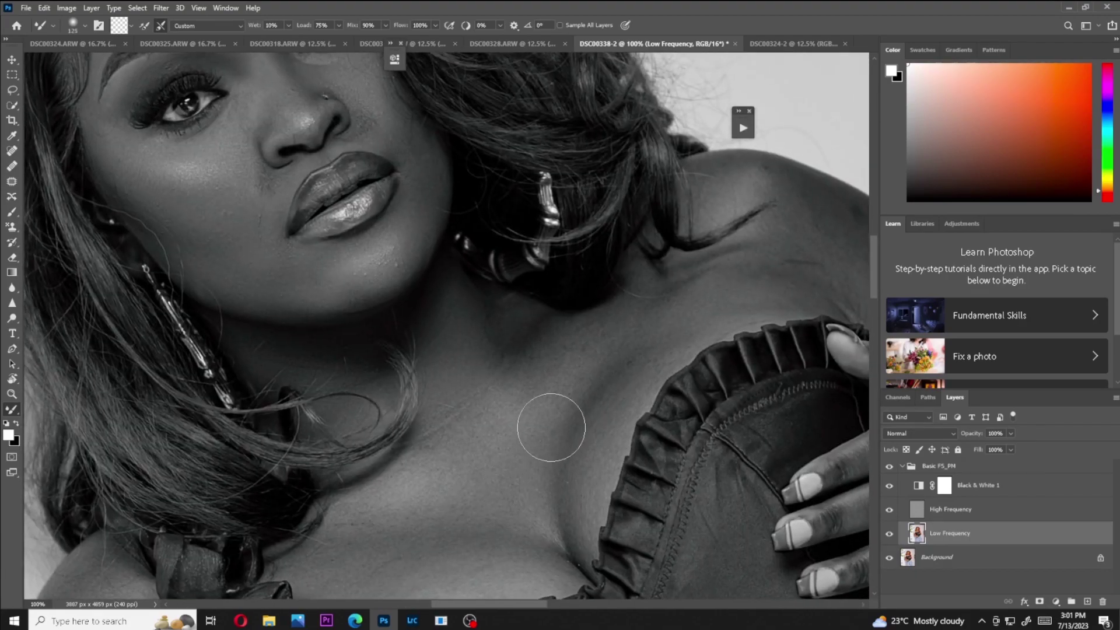
Hide the Black & White layer and the Basic FS_PM group to review the portrait in colour.
key("ctrl+minus")
key("ctrl+minus")
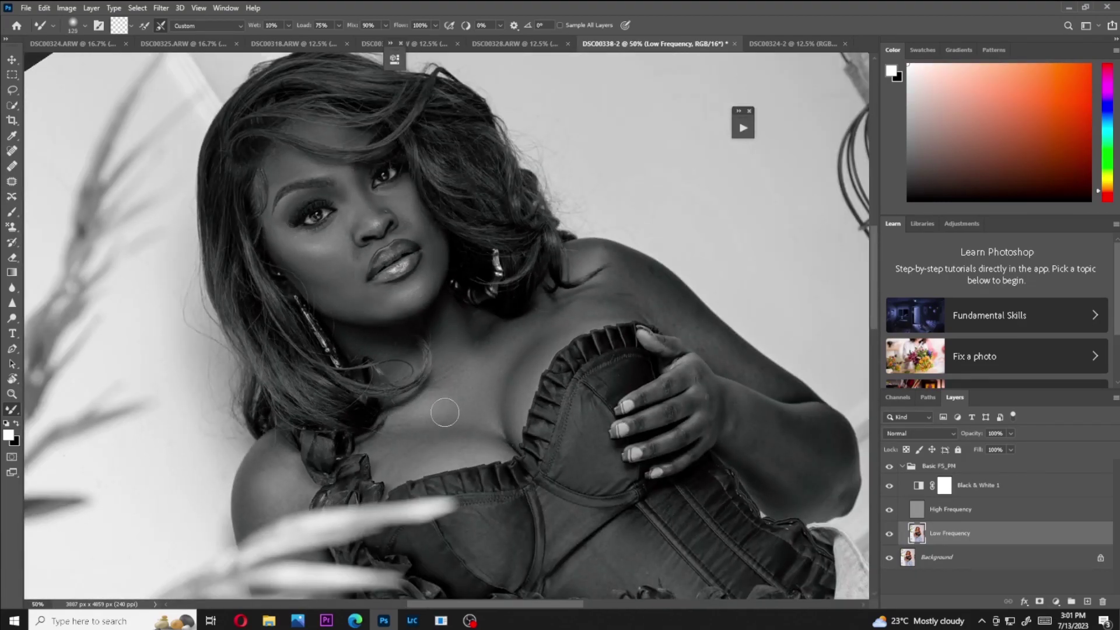
key("bracketleft")
left_click(889, 485)
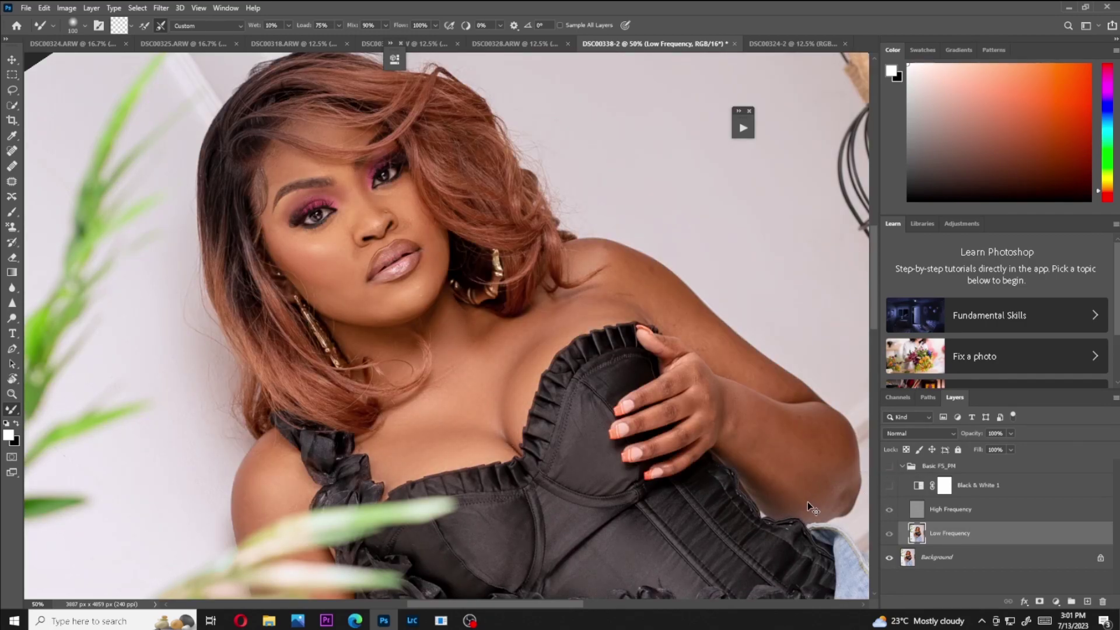
Show the Basic FS_PM group and Black & White layer, and blend the shoulder and upper arm beside the corset with the Mixer Brush.
left_click(889, 486)
left_click(889, 485)
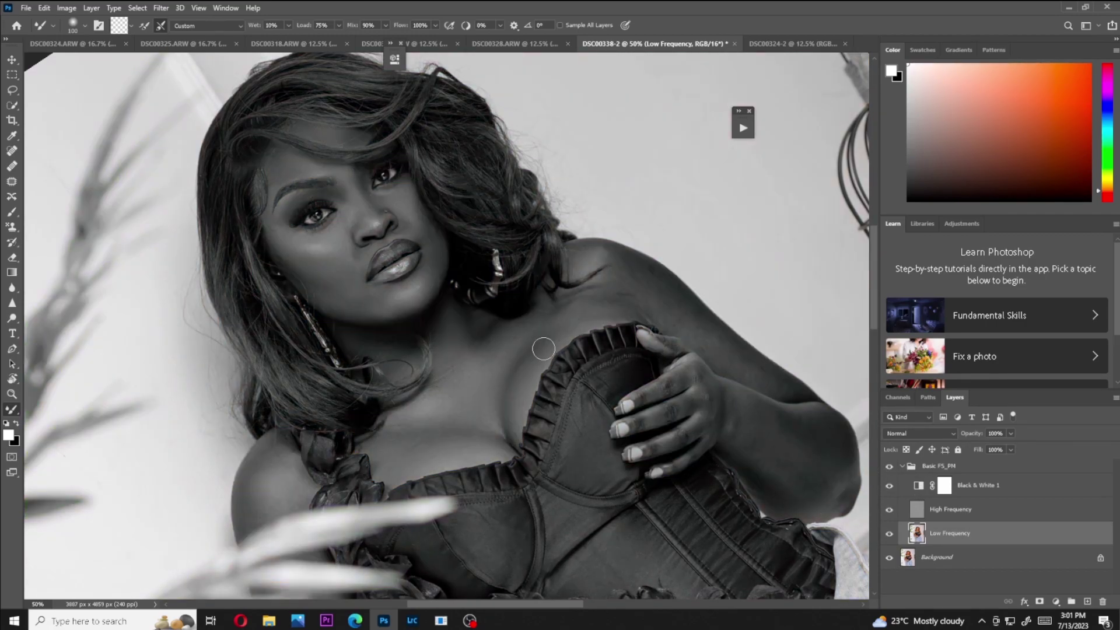
mouse_move(592, 250)
left_mouse_down()
mouse_move(373, 181)
mouse_move(365, 430)
left_mouse_up()
key("bracketright")
key("bracketright")
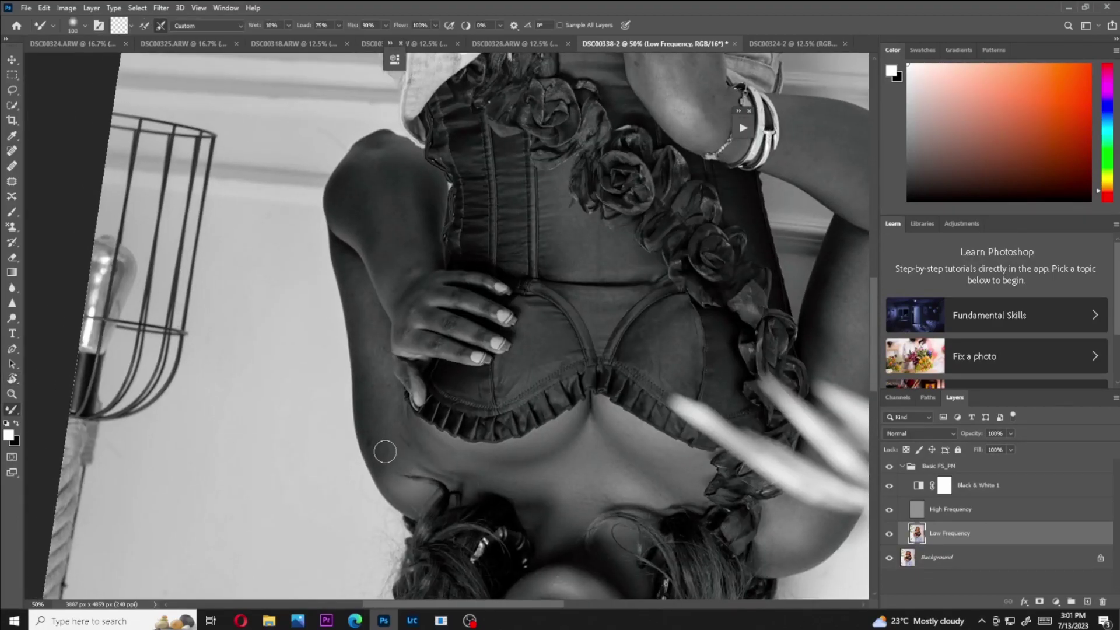
key("bracketleft")
key("bracketleft")
key("bracketright")
key("bracketright")
Blend the elbow, forearm and hand resting on the corset with a Mixer Brush reduced to about 80 px.
left_click_drag(381, 158, 480, 334)
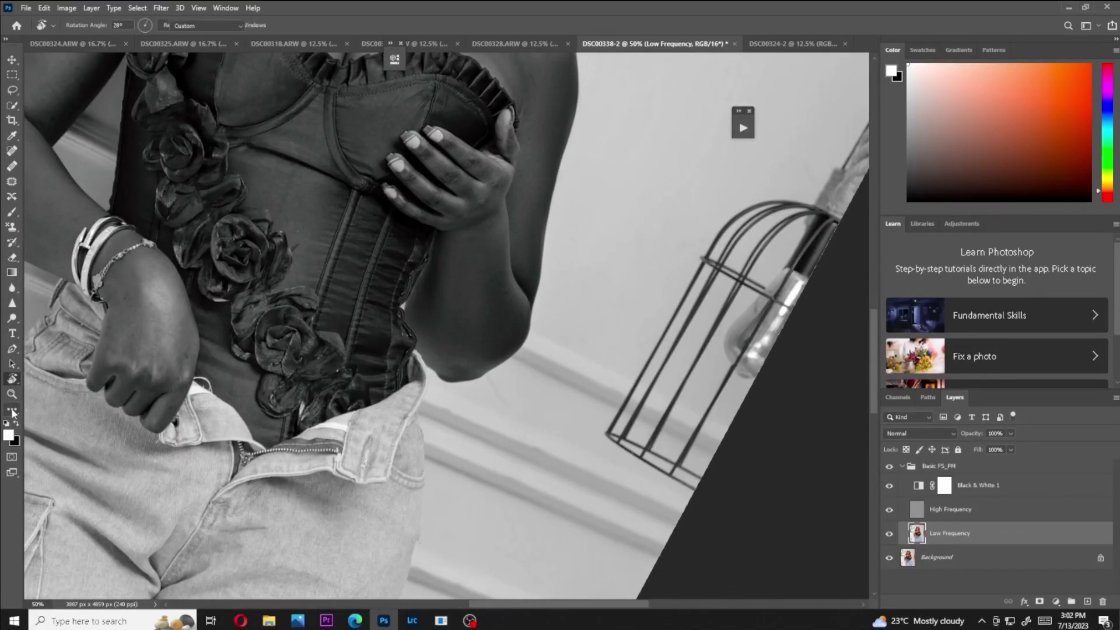
key("bracketleft")
key("bracketleft")
key("bracketleft")
key("bracketleft")
key("bracketleft")
key("bracketleft")
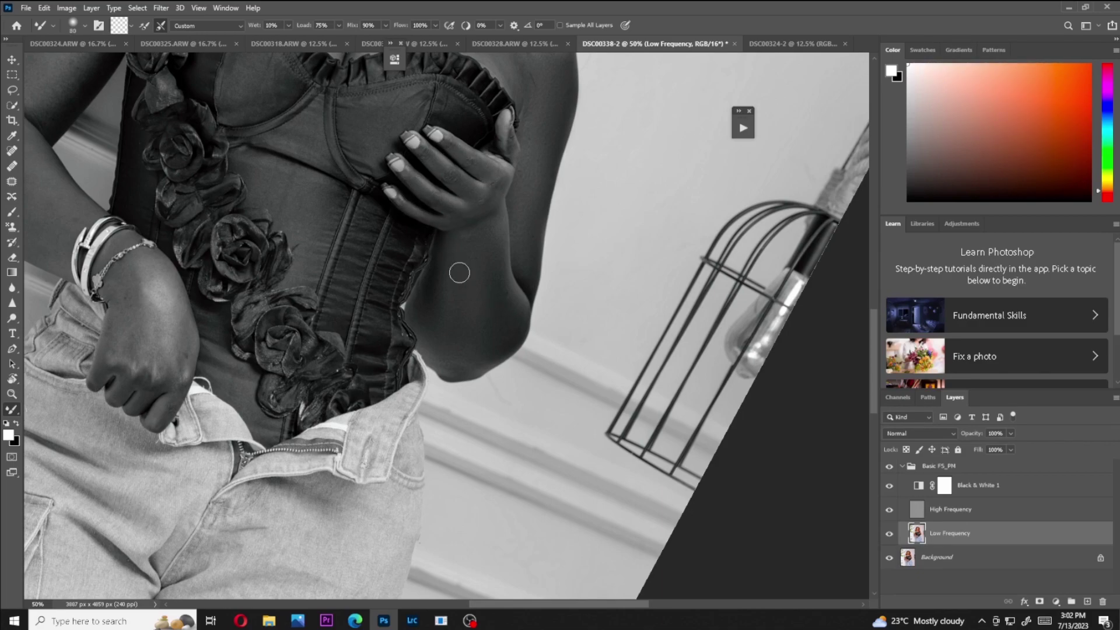
Blend the upper arm behind the leaves and its forearm with the Mixer Brush enlarged to about 150 px.
key("bracketright")
key("bracketright")
key("bracketright")
mouse_move(188, 72)
left_mouse_down()
mouse_move(445, 434)
mouse_move(321, 349)
left_mouse_up()
key("r")
key("bracketright")
key("r")
mouse_move(554, 440)
left_mouse_down()
mouse_move(478, 373)
mouse_move(419, 425)
left_mouse_up()
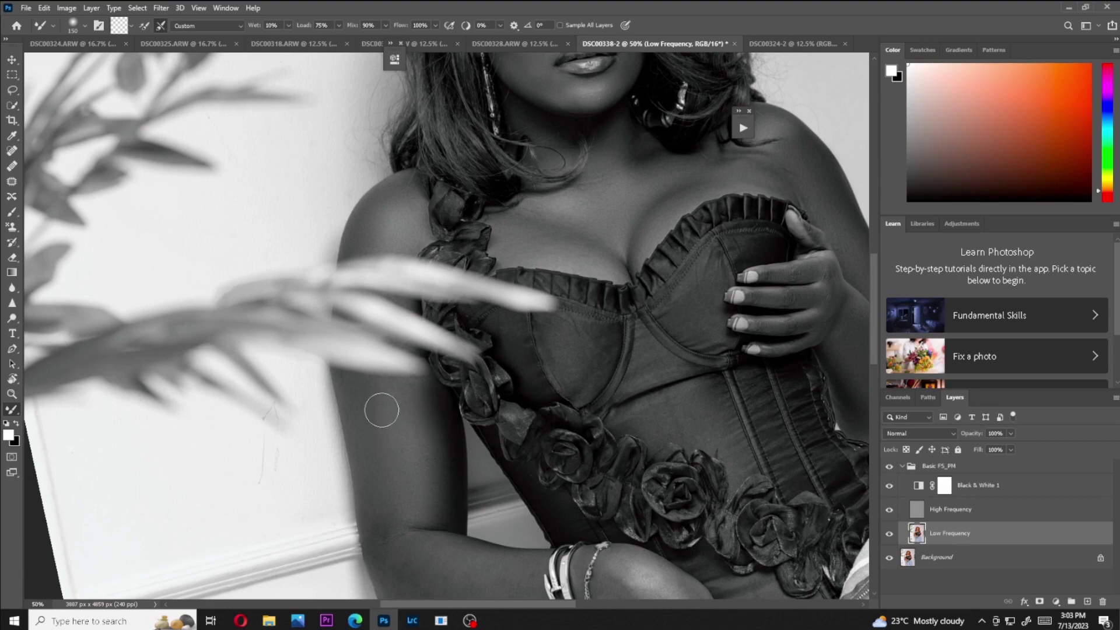
scroll(381, 410, "down", 3)
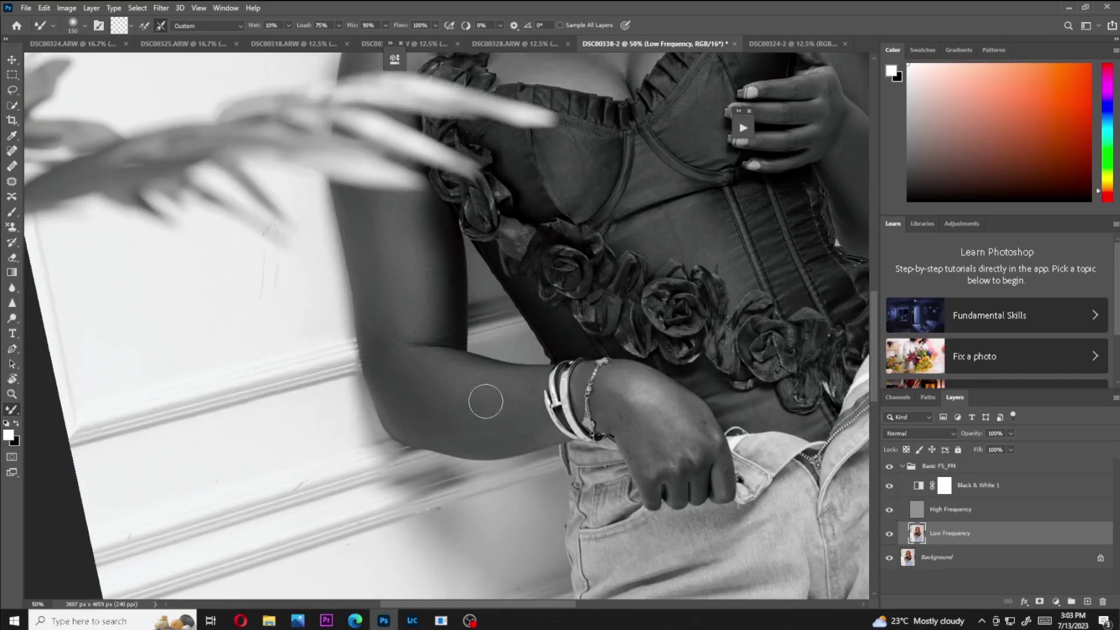
key("r")
left_click_drag(486, 401, 523, 287)
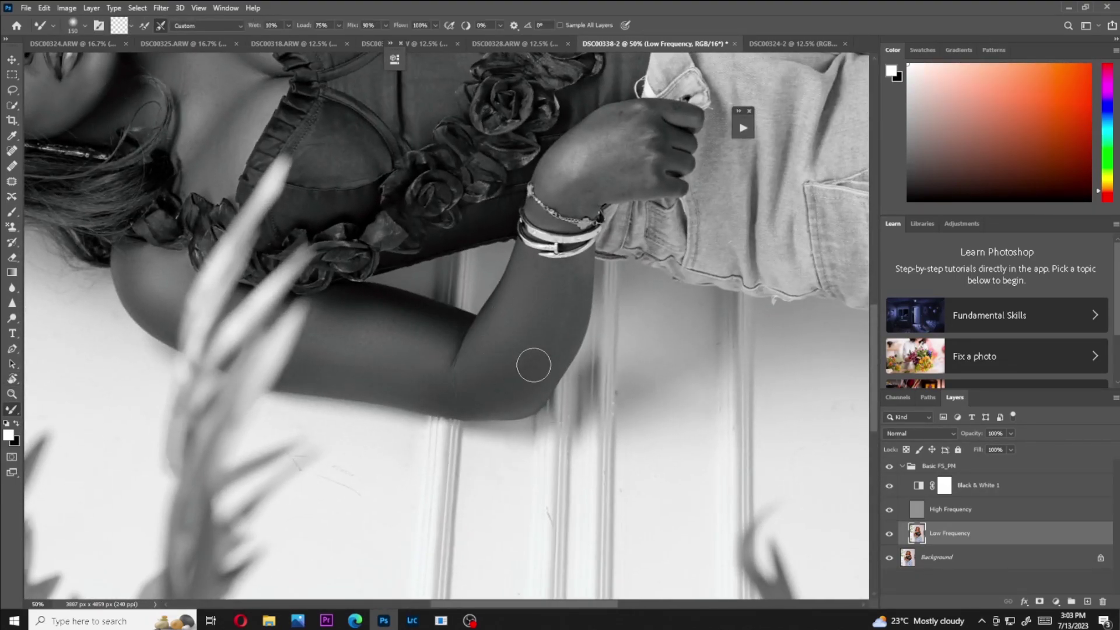
Blend the highlights and fingers of the hand at the jeans waistband with a smaller Mixer Brush.
key("bracketleft")
key("bracketleft")
key("bracketleft")
key("bracketleft")
key("bracketleft")
key("bracketleft")
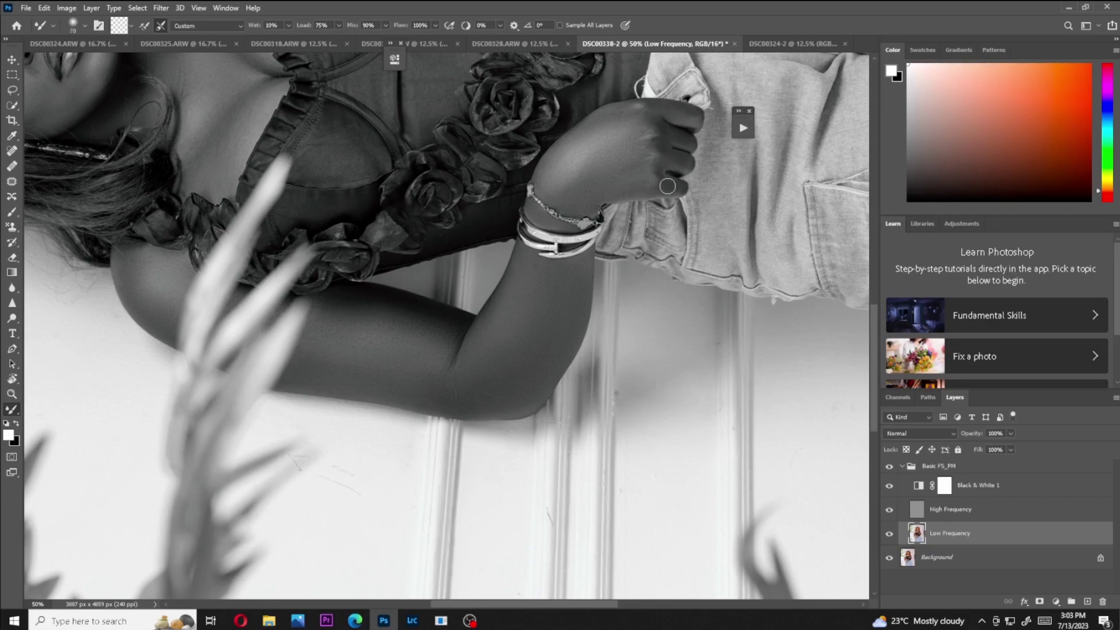
Hide the Black & White layer and compare the whole portrait with the Basic FS_PM group off and on.
key("c")
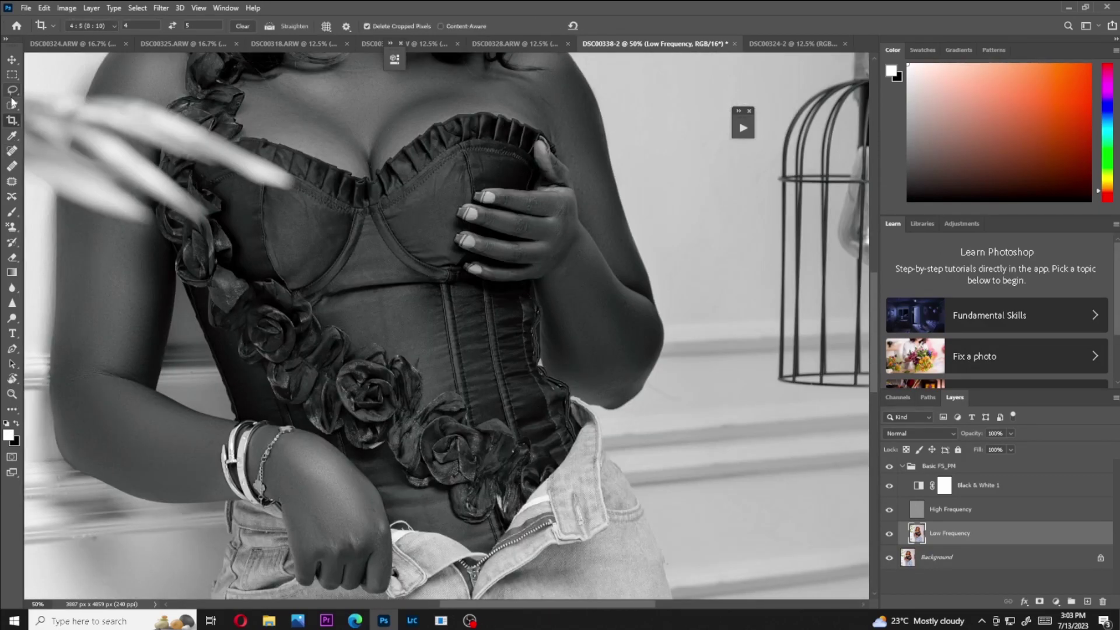
key("ctrl+0")
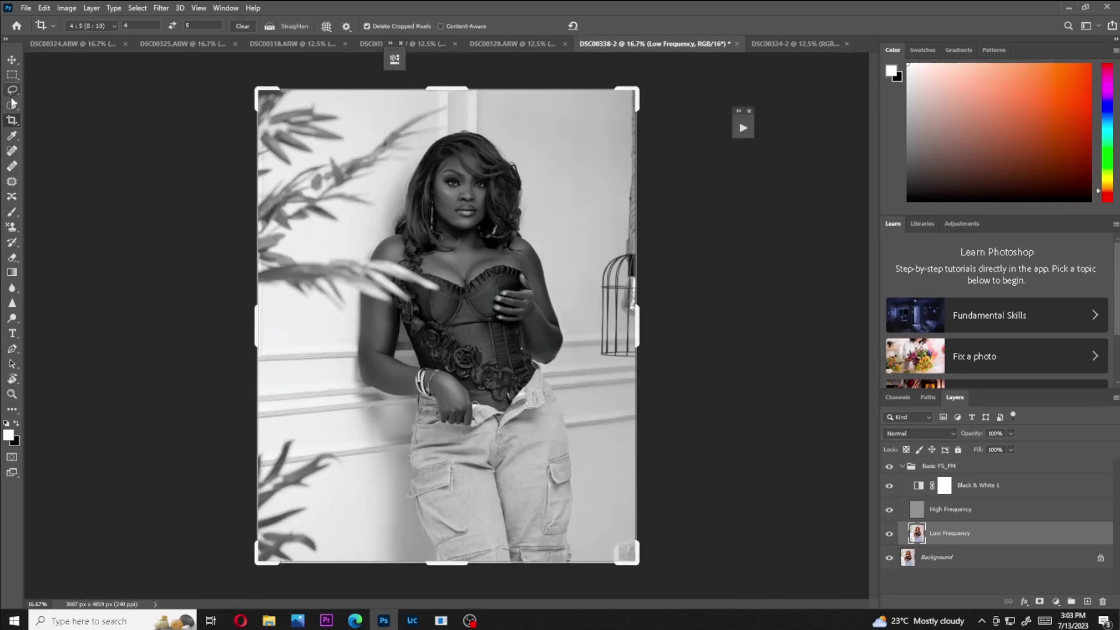
left_click(890, 486)
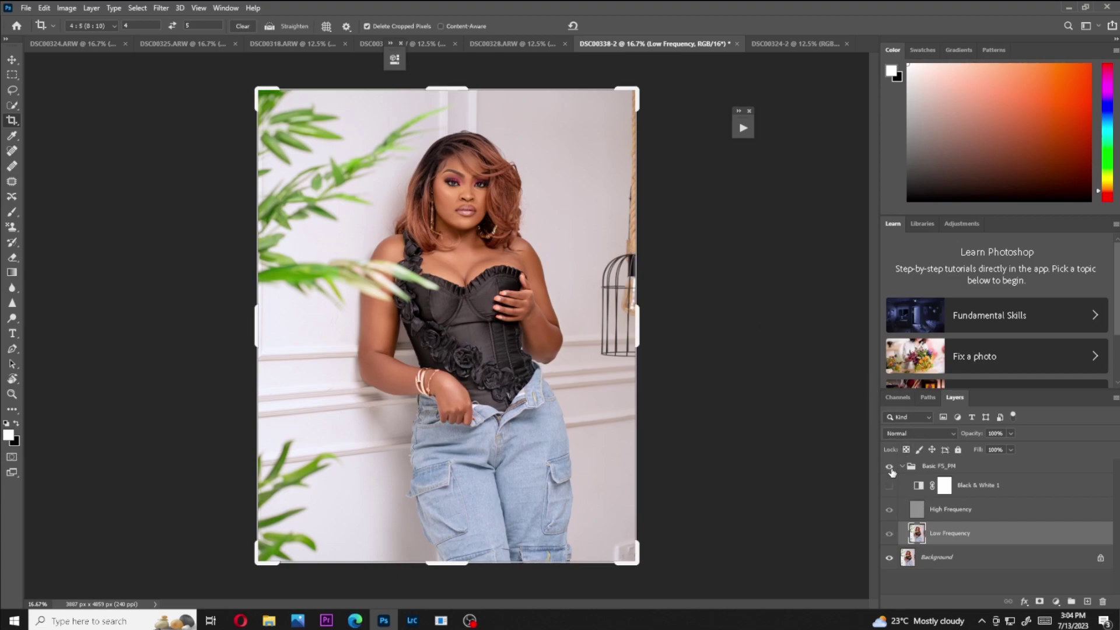
left_click(890, 485)
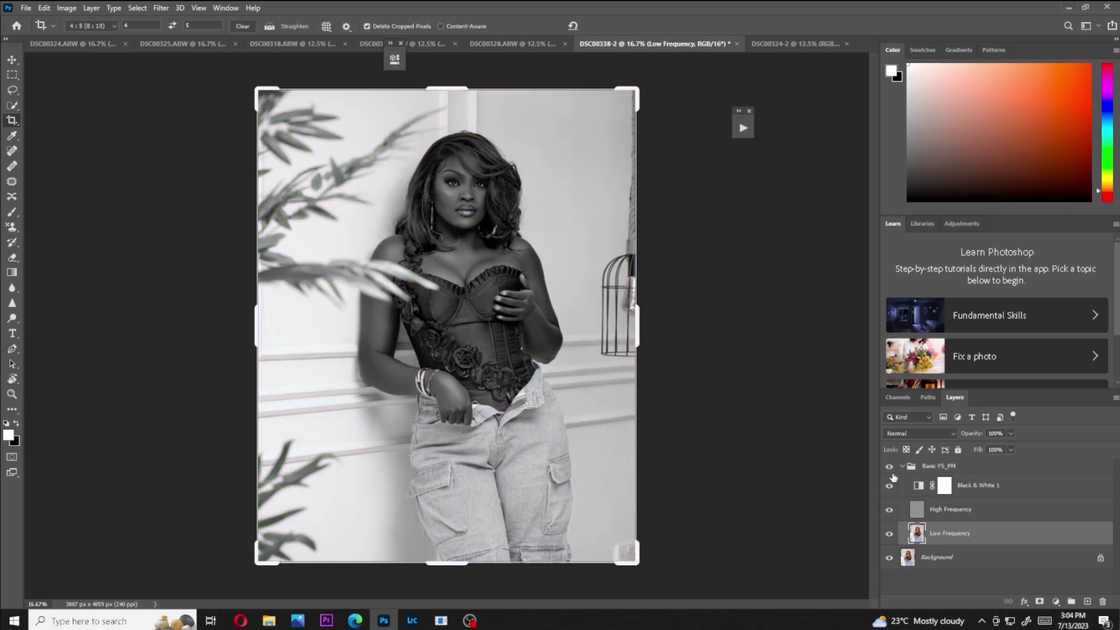
double_click(992, 465)
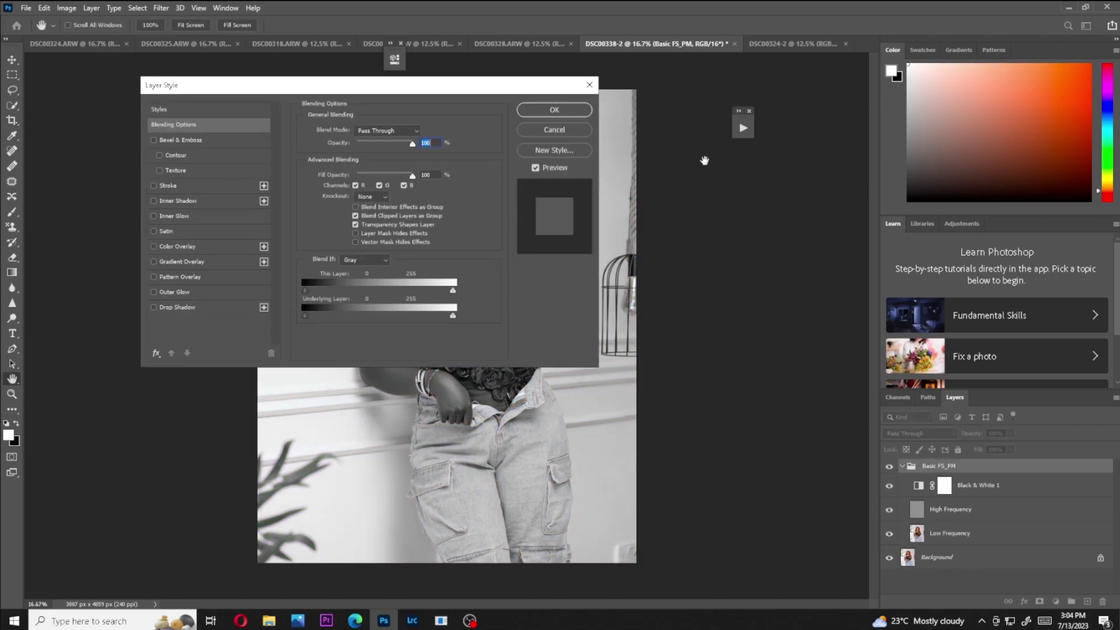
left_click(589, 85)
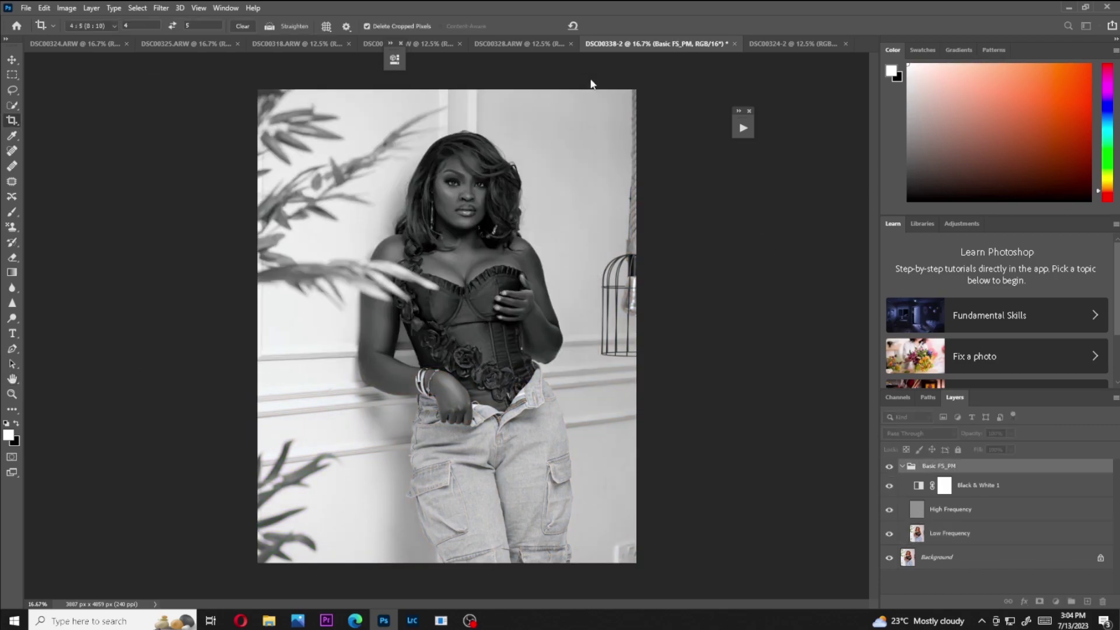
left_click(888, 486)
left_click(889, 468)
left_click(889, 470)
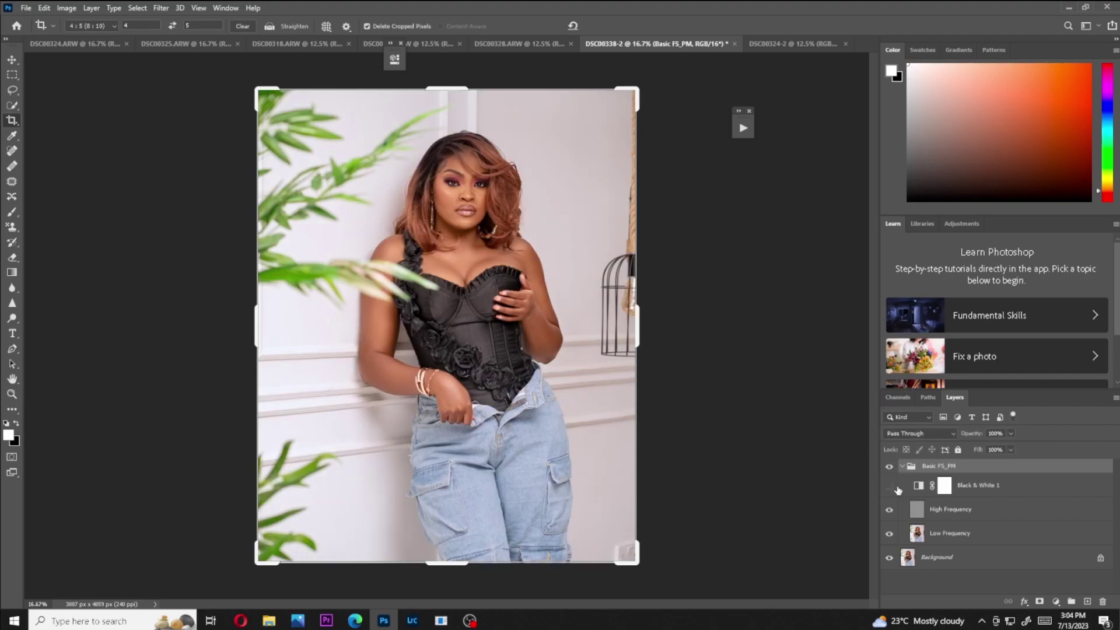
left_click(890, 469)
left_click(890, 469)
Merge the Basic FS_PM group and the Background into a single layer.
left_click(902, 467)
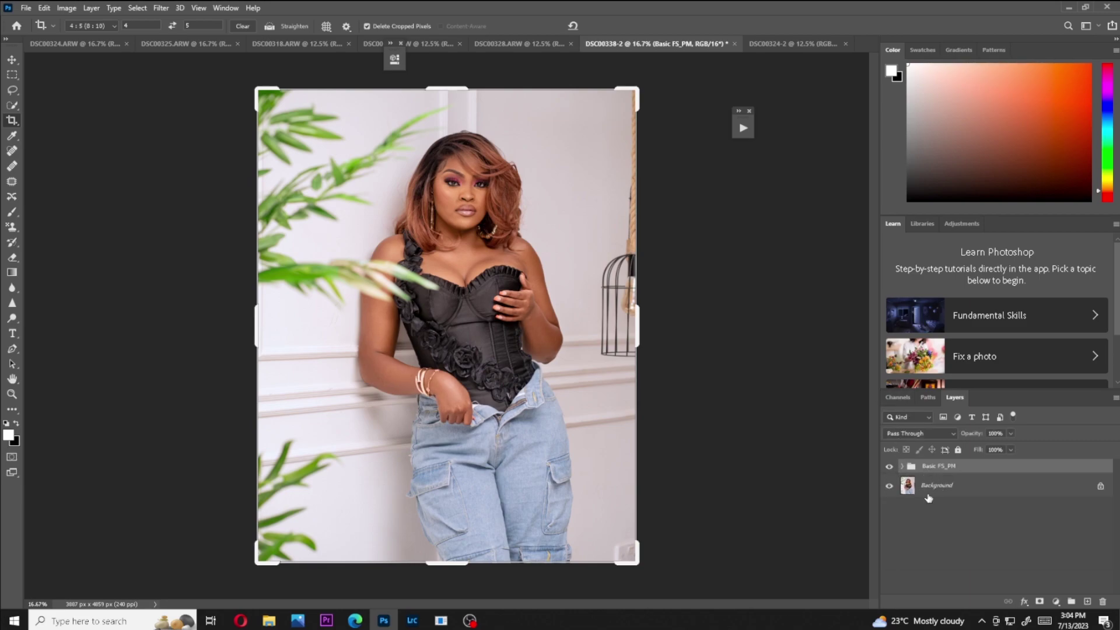
left_click(929, 496, "shift")
right_click(956, 495)
left_click(955, 435)
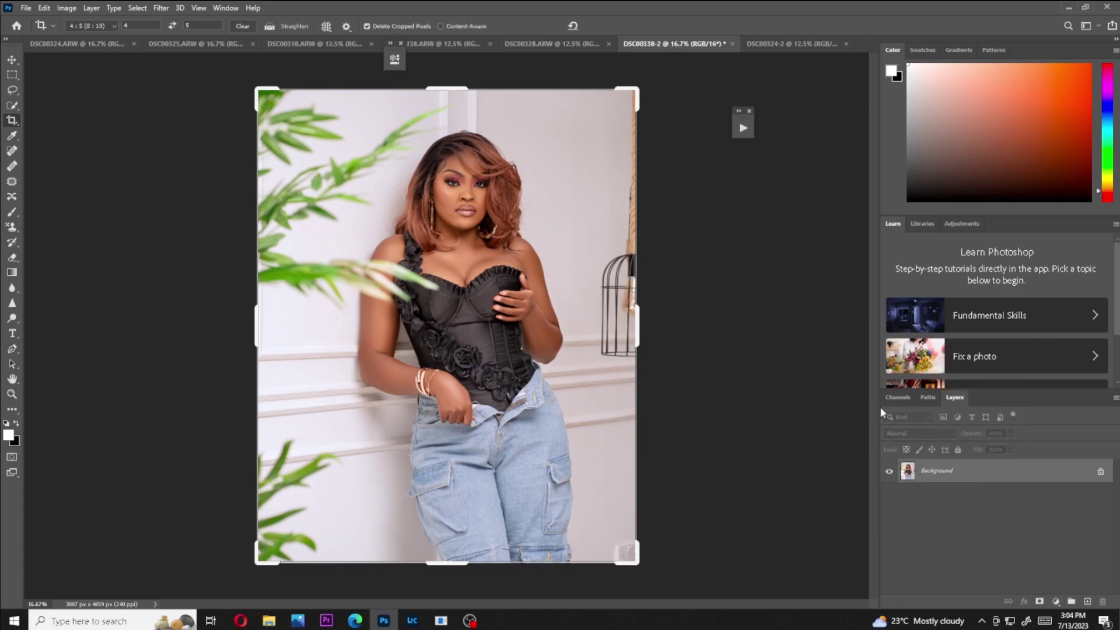
Apply the Retouch4me Heal filter to the portrait using the half-length portrait mode at sensitivity 100.
key("ctrl+equal")
key("ctrl+equal")
key("ctrl+equal")
key("ctrl+equal")
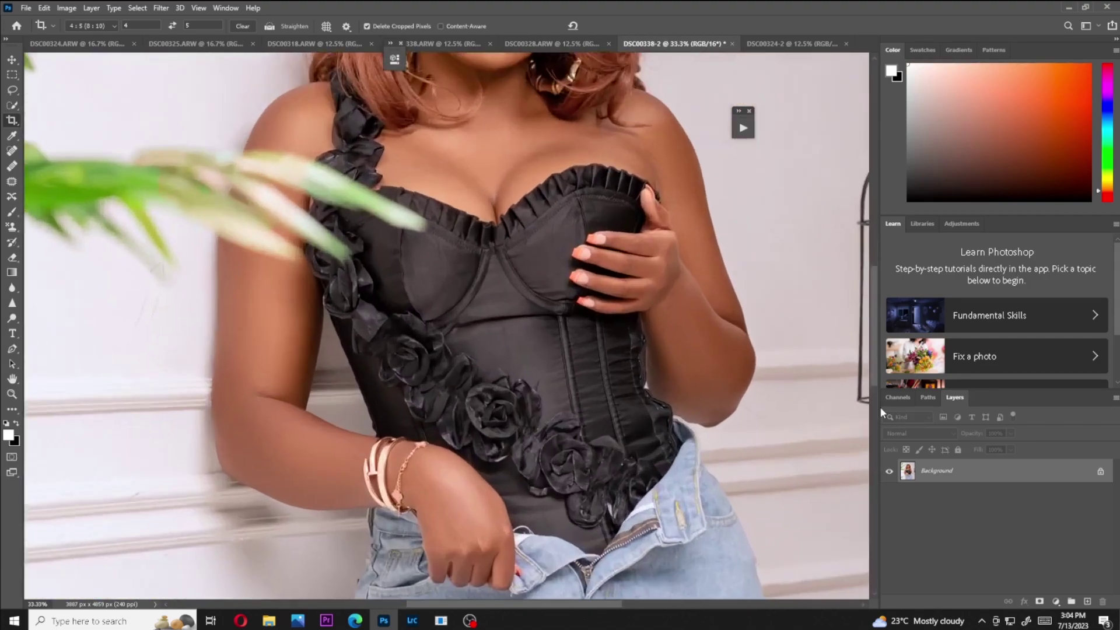
scroll(870, 358, "up", 8)
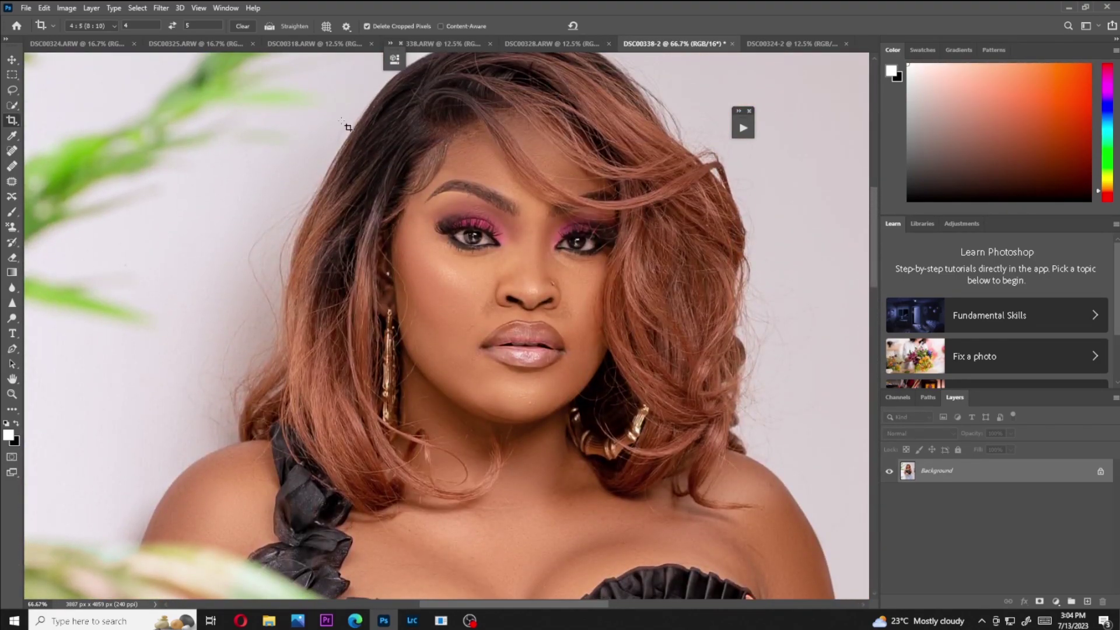
left_click(161, 9)
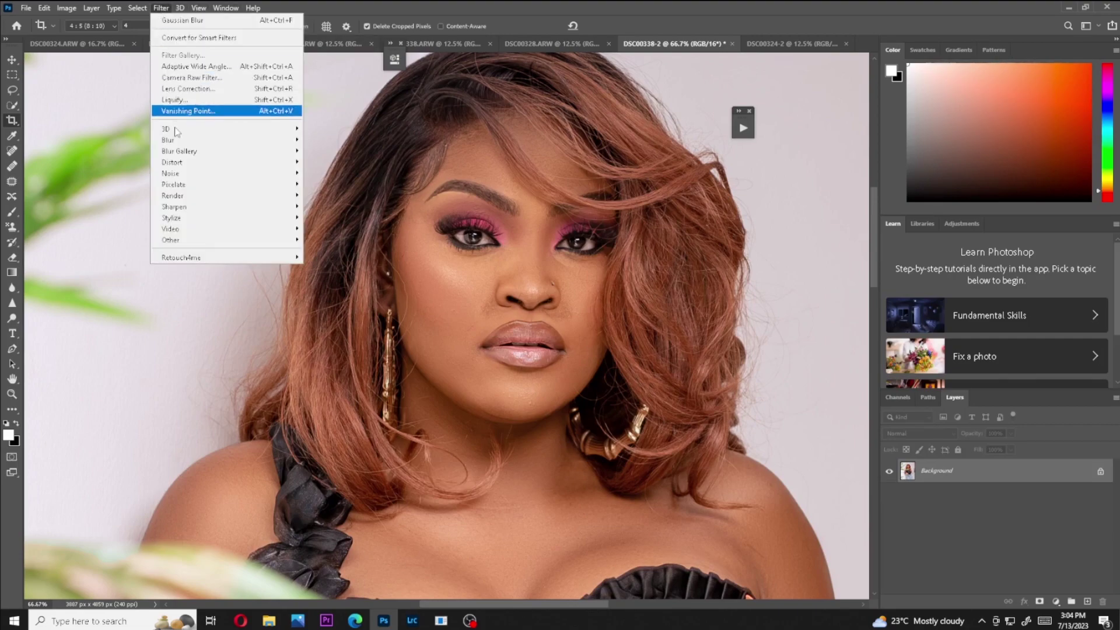
mouse_move(187, 258)
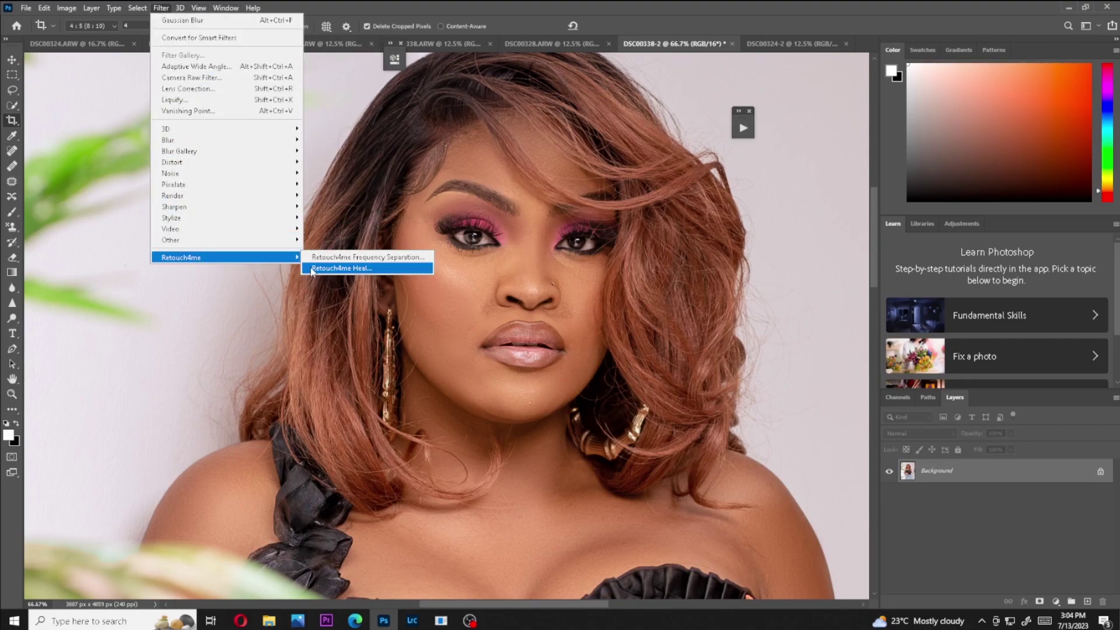
left_click(341, 268)
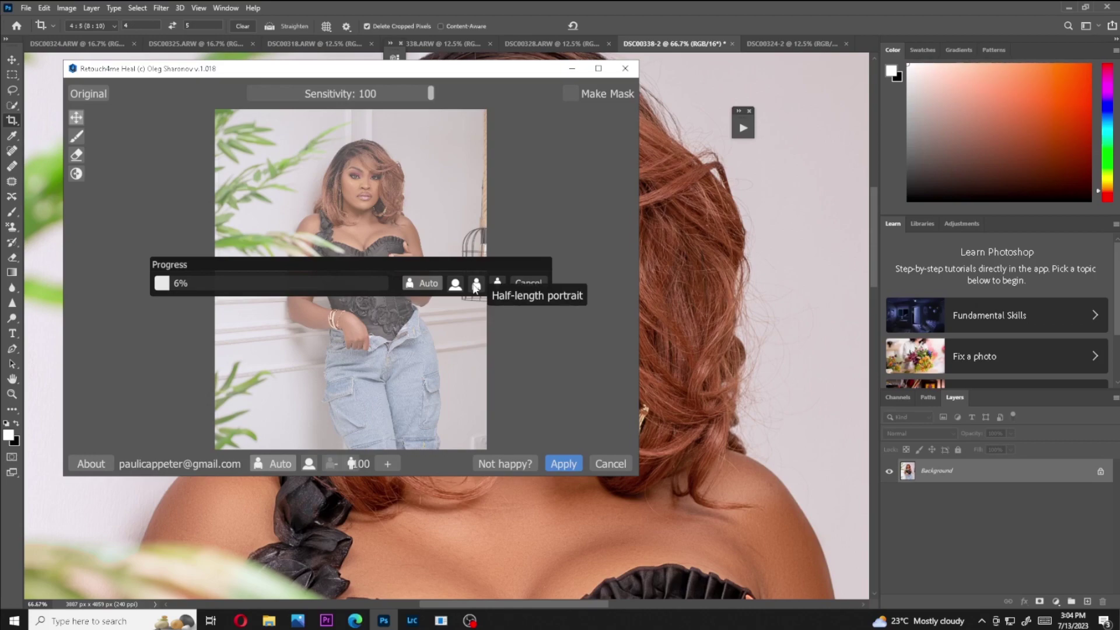
left_click(477, 285)
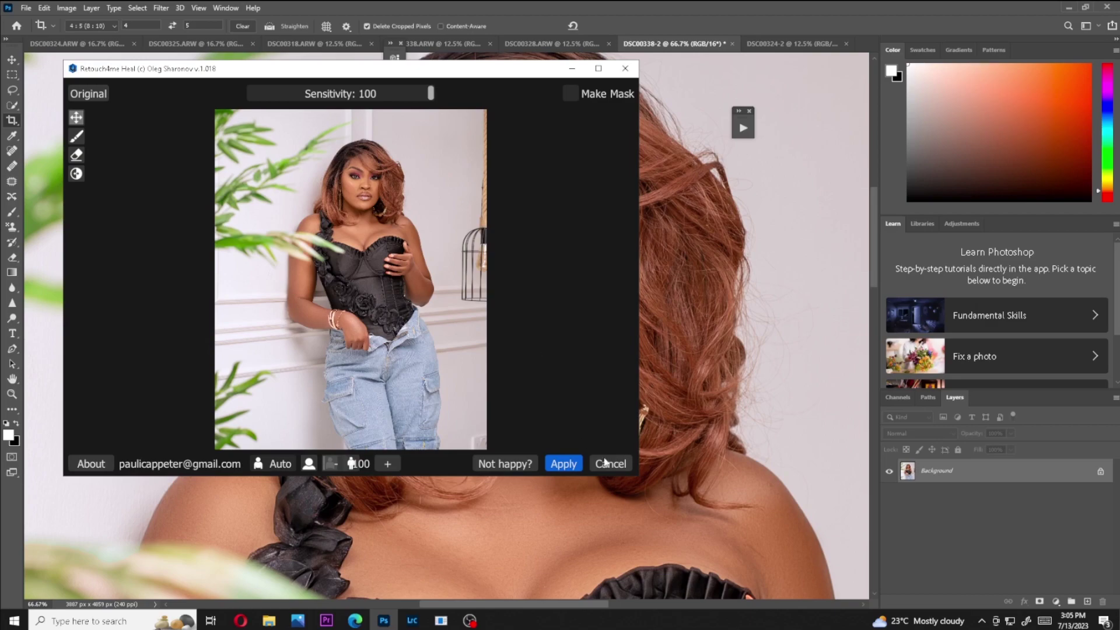
left_click(564, 463)
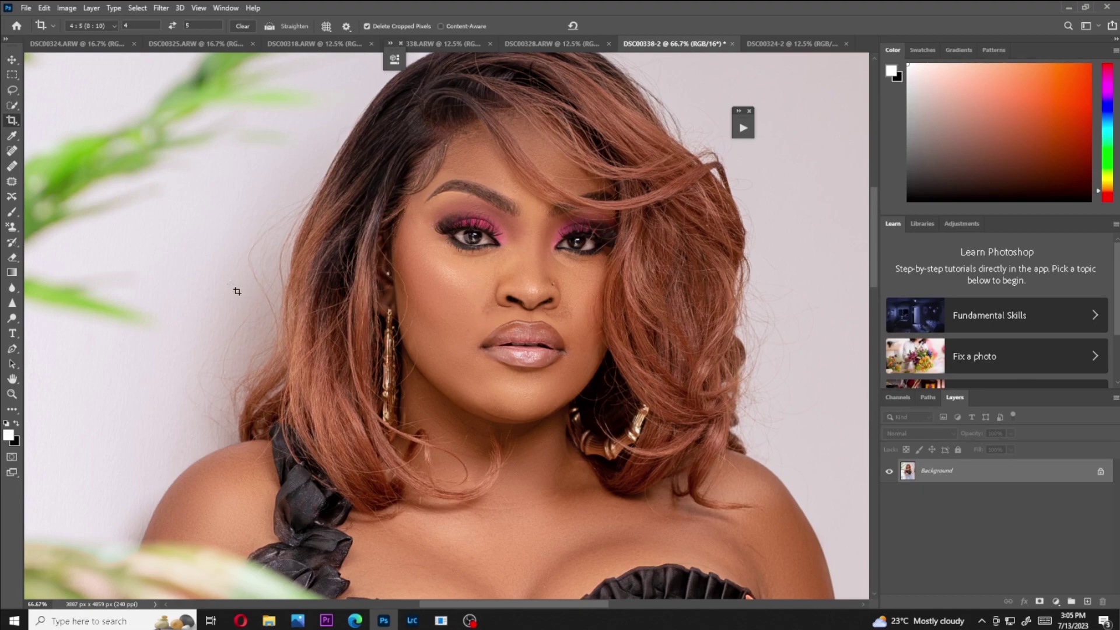
Remove the remaining blemishes and stray marks on the cheeks, forehead and chin with the Spot Healing Brush in Content-Aware mode.
left_click(12, 166)
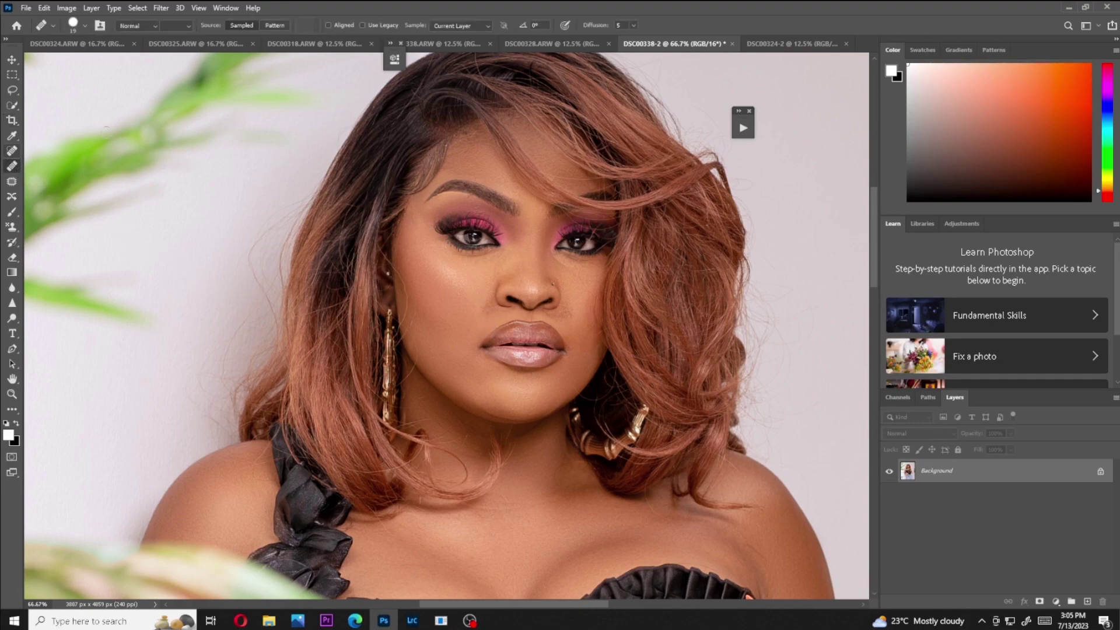
key("j")
mouse_move(417, 299)
left_mouse_down()
mouse_move(406, 273)
mouse_move(417, 317)
left_mouse_up()
left_click_drag(416, 302, 409, 332)
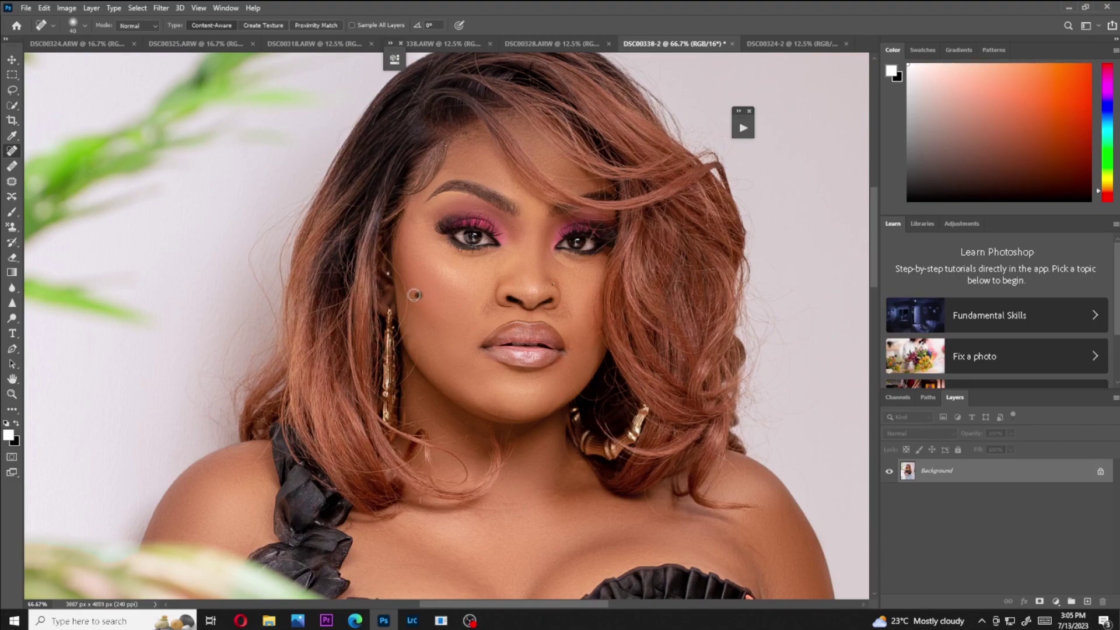
mouse_move(402, 281)
left_mouse_down()
mouse_move(408, 321)
mouse_move(396, 269)
mouse_move(406, 307)
mouse_move(407, 274)
left_mouse_up()
mouse_move(418, 345)
left_mouse_down()
mouse_move(418, 363)
mouse_move(408, 332)
left_mouse_up()
mouse_move(404, 293)
left_mouse_down()
mouse_move(396, 267)
mouse_move(405, 305)
mouse_move(406, 280)
left_mouse_up()
left_click(568, 312)
left_click_drag(582, 273, 592, 295)
left_click(588, 331)
left_click_drag(468, 436, 465, 453)
mouse_move(408, 295)
left_mouse_down()
mouse_move(407, 306)
mouse_move(403, 283)
left_mouse_up()
left_click(413, 311)
left_click(404, 331)
left_click(460, 298)
left_click(478, 299)
left_click(415, 223)
left_click(591, 372)
left_click_drag(487, 308, 496, 301)
key("]")
mouse_move(575, 320)
left_mouse_down()
mouse_move(557, 317)
mouse_move(575, 318)
left_mouse_up()
left_click(588, 293)
Run the Advance FS_PM frequency separation action with a Gaussian Blur radius of 14.0 pixels.
scroll(451, 199, "down", 4)
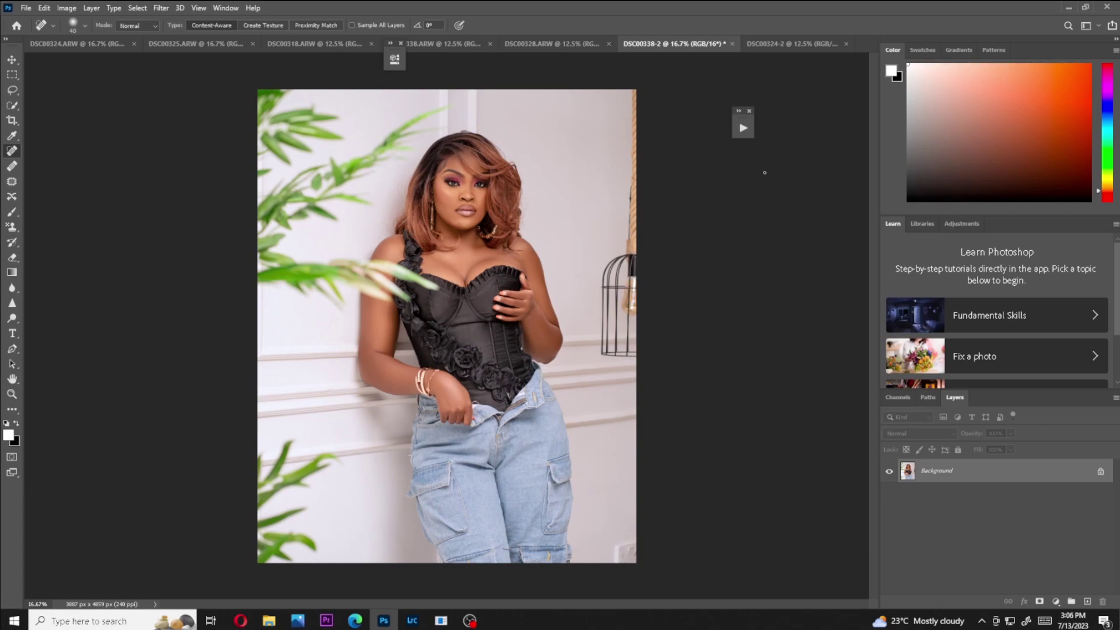
left_click(744, 128)
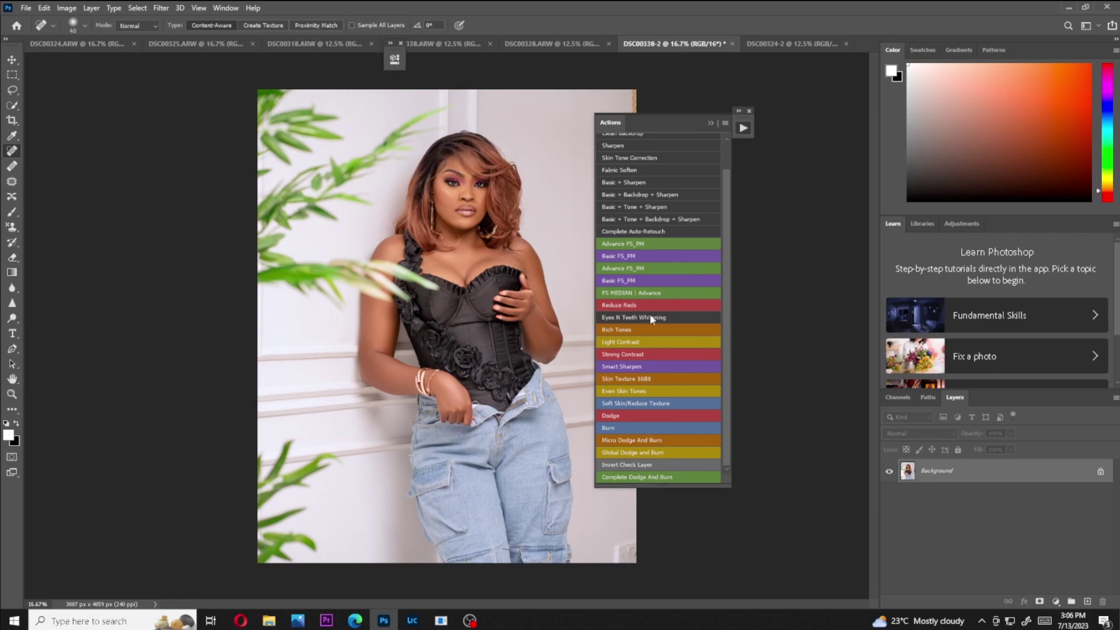
left_click(620, 270)
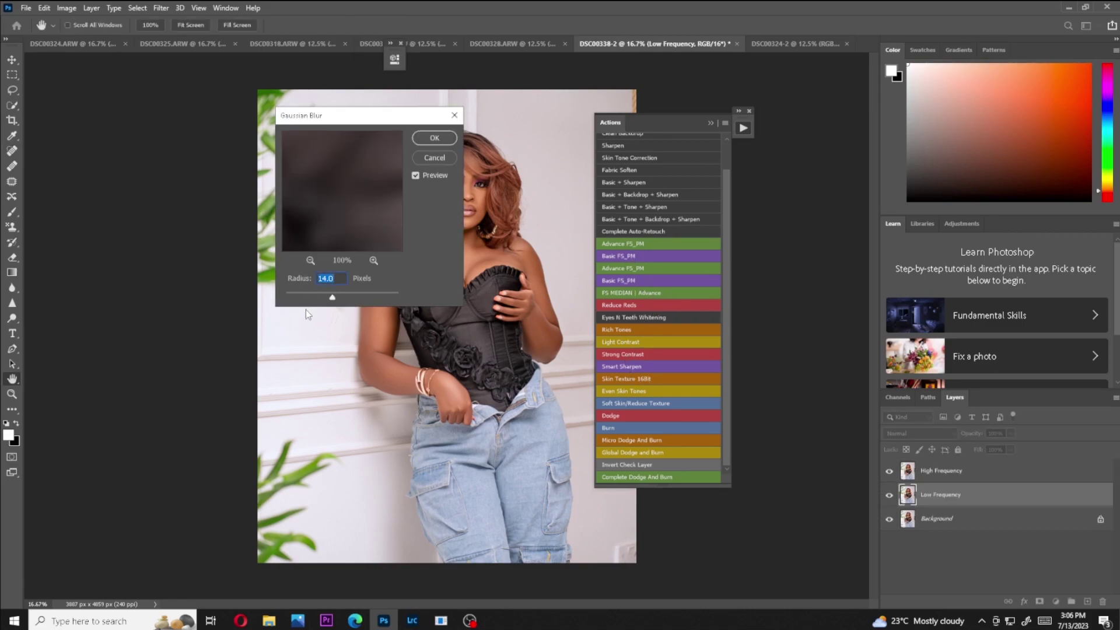
left_click(434, 138)
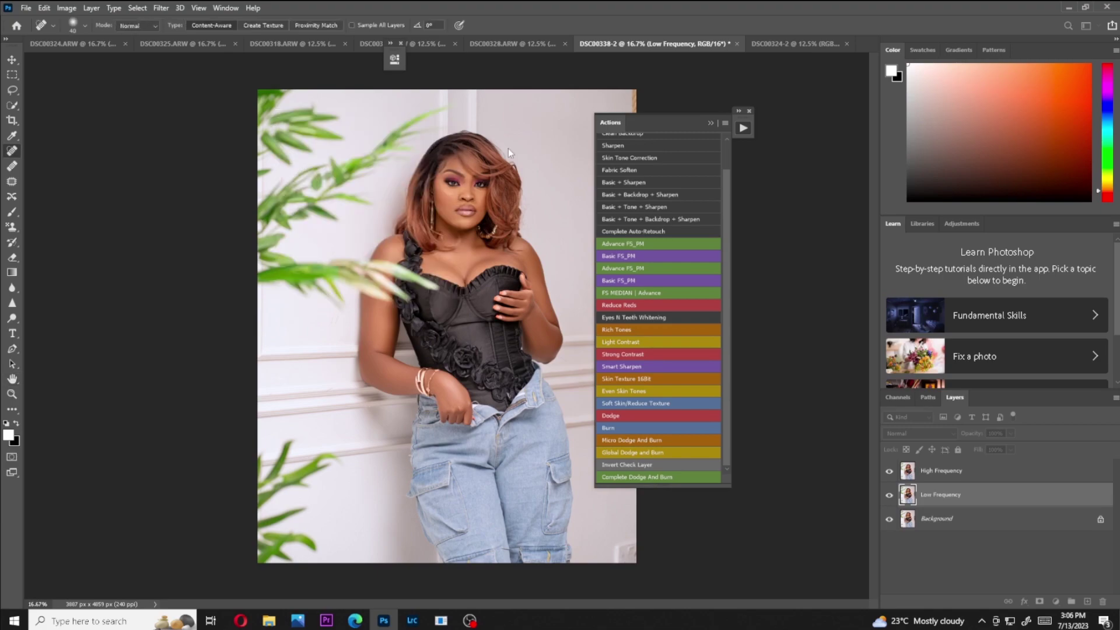
left_click(712, 123)
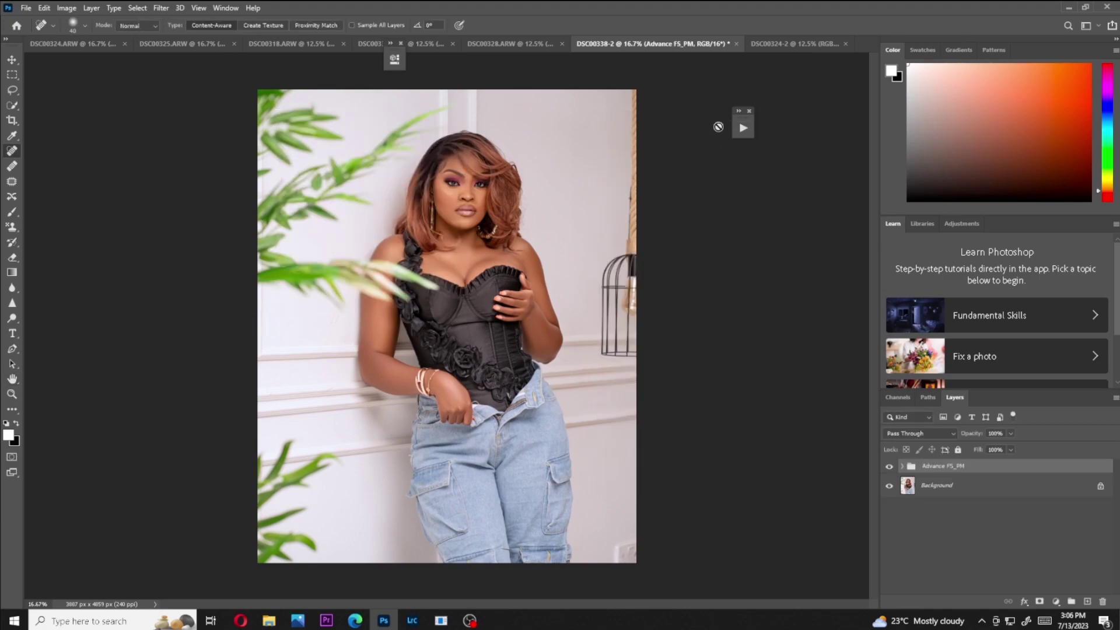
Smooth the skin on the Low Frequency copy layer of the Advance FS_PM group with the Mixer Brush.
left_click(902, 466)
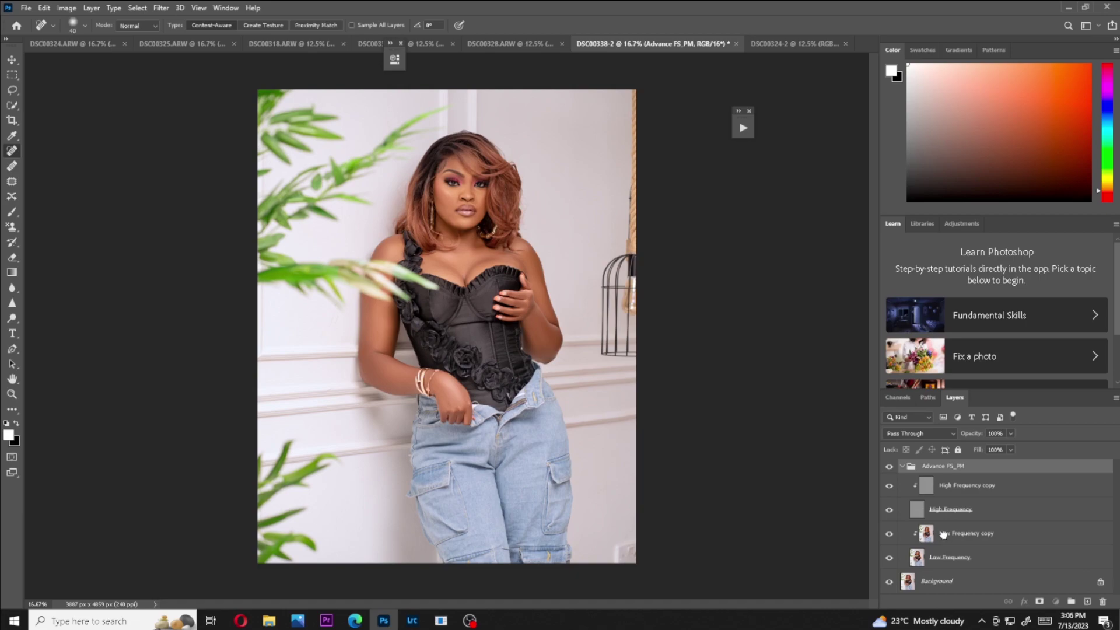
left_click(943, 534)
key("ctrl+plus")
key("ctrl+plus")
key("ctrl+plus")
key("ctrl+plus")
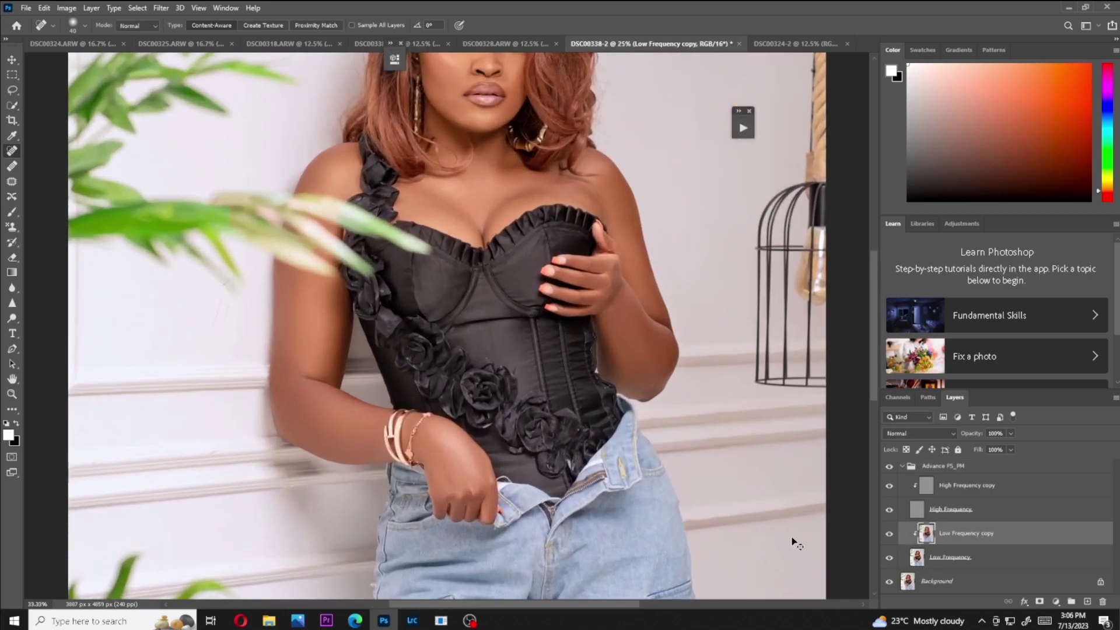
scroll(409, 329, "up", 10)
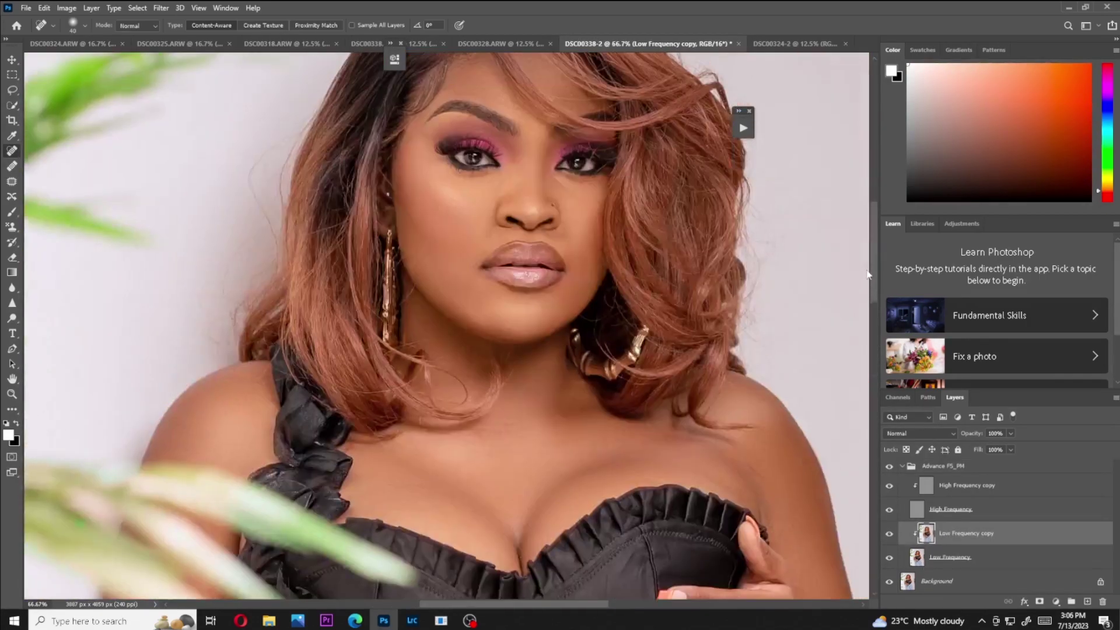
key("bracketright")
key("bracketright")
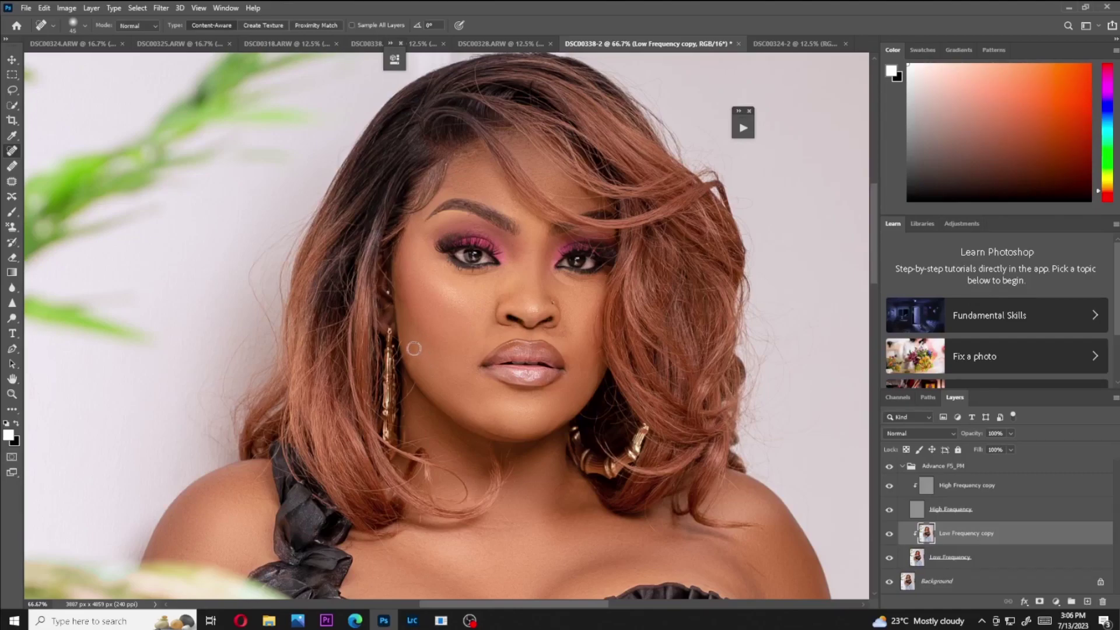
key("shift+b")
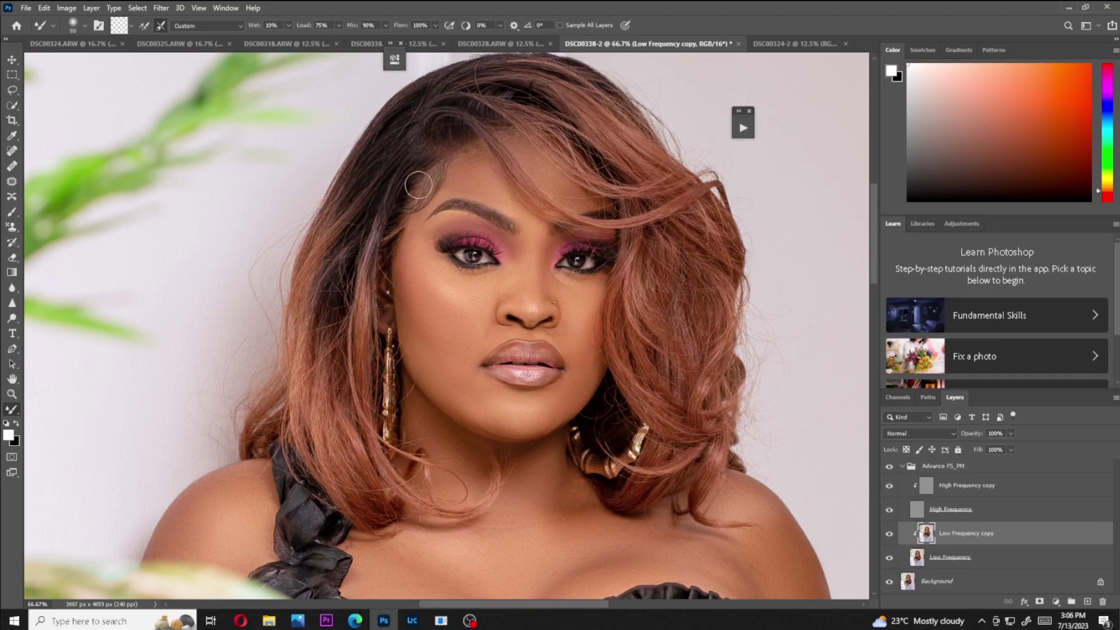
key("bracketright")
key("bracketright")
mouse_move(357, 493)
left_mouse_down()
mouse_move(339, 470)
mouse_move(376, 497)
left_mouse_up()
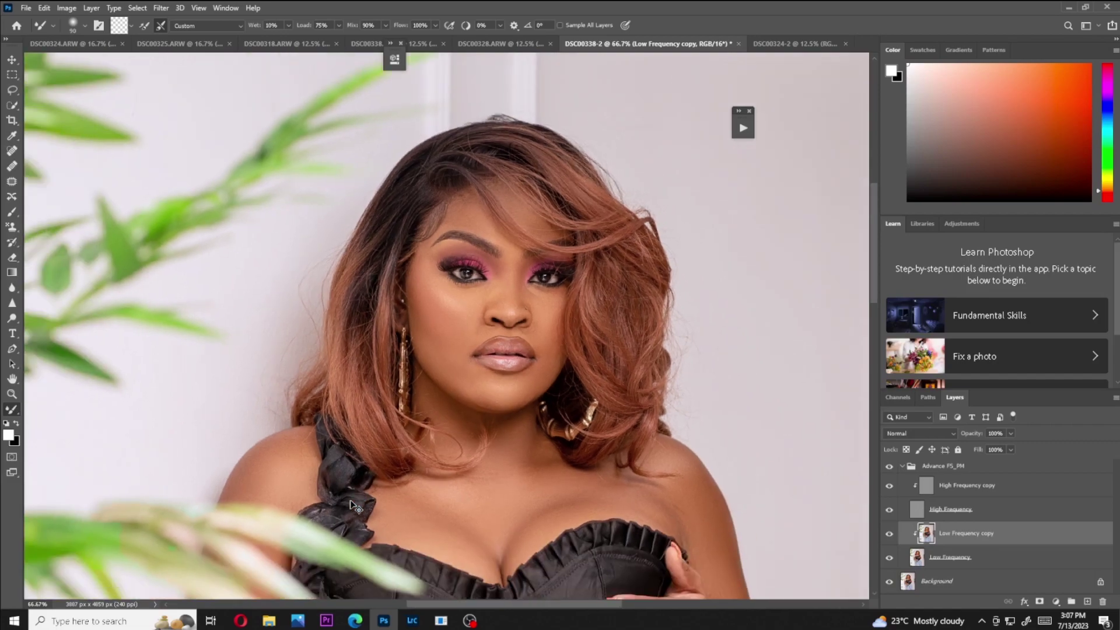
Compare the portrait with and without the Advance FS_PM group, and merge the group with the Background.
key("ctrl+minus")
key("ctrl+minus")
key("ctrl+minus")
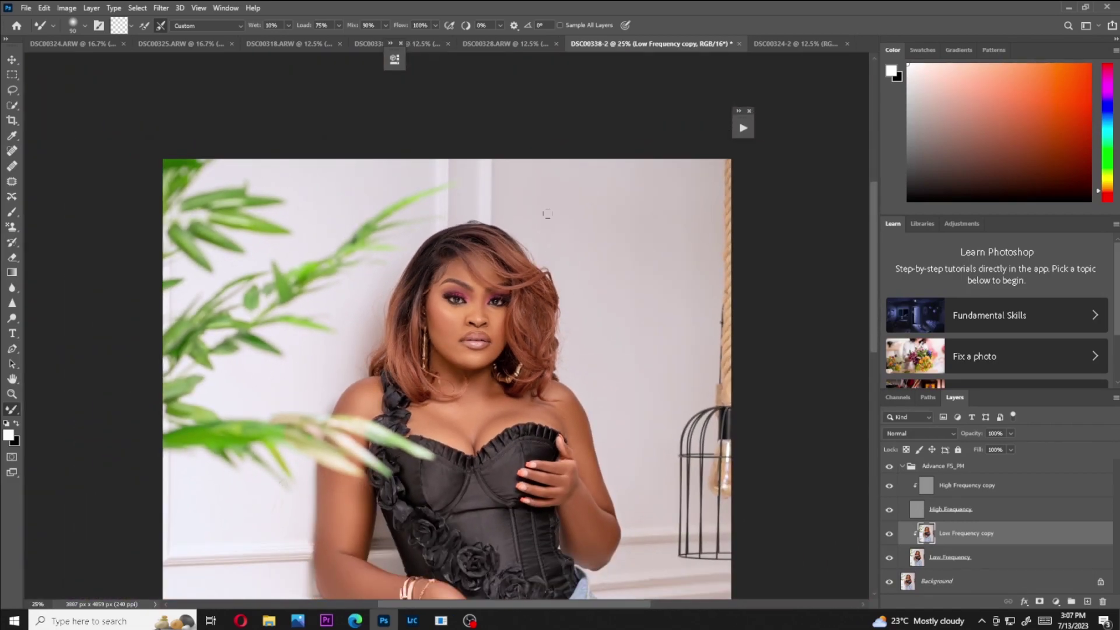
key("ctrl+minus")
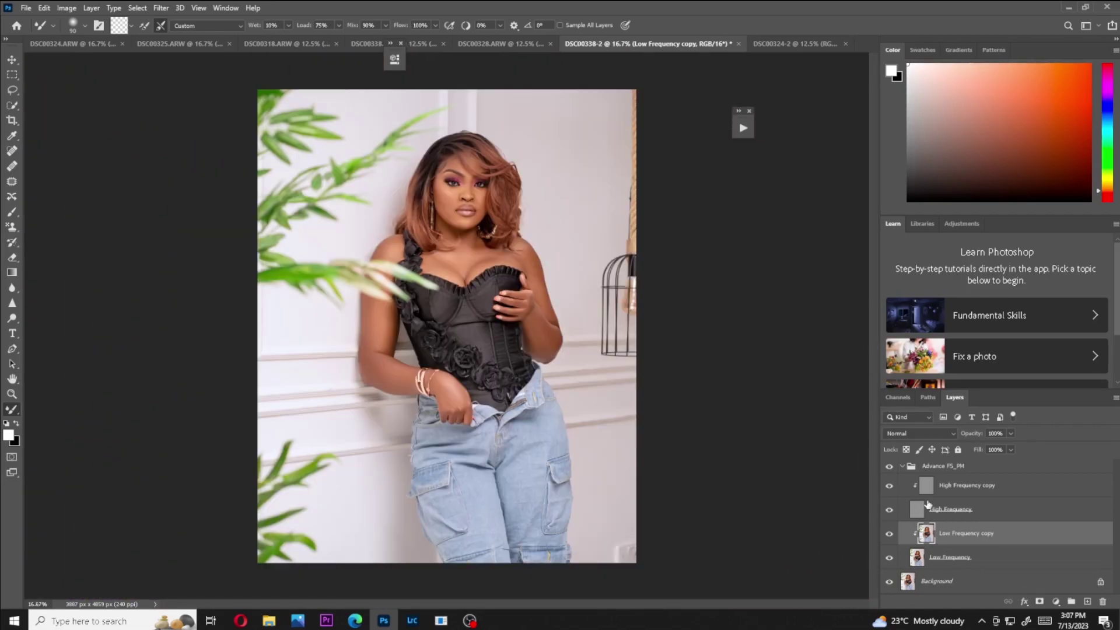
left_click(903, 467)
left_click(889, 467)
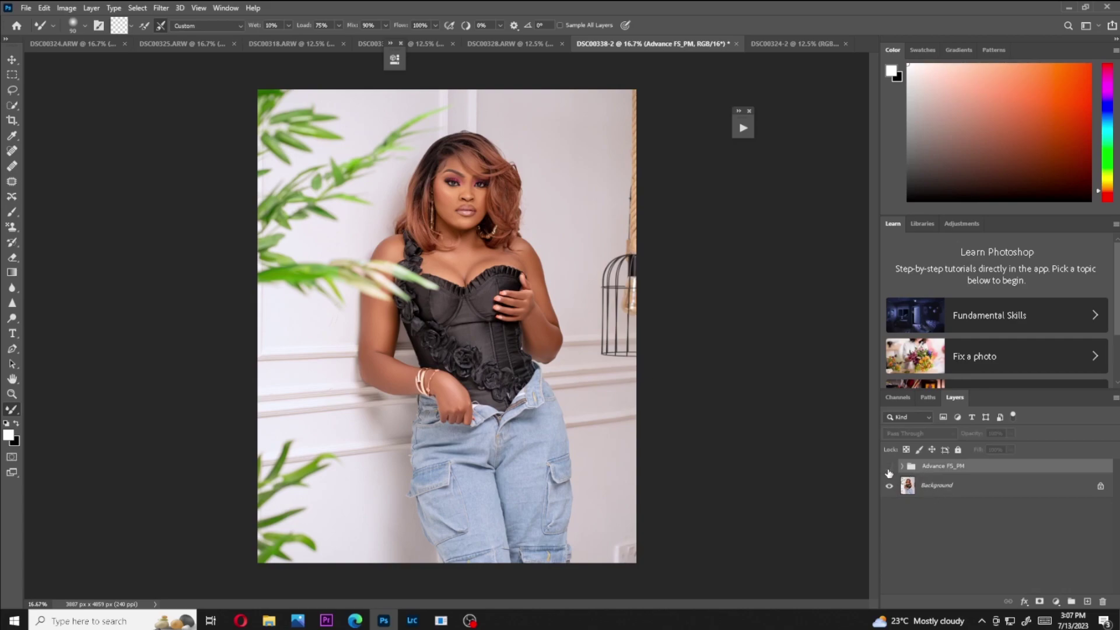
left_click(889, 467)
left_click(933, 486, "shift")
right_click(932, 480)
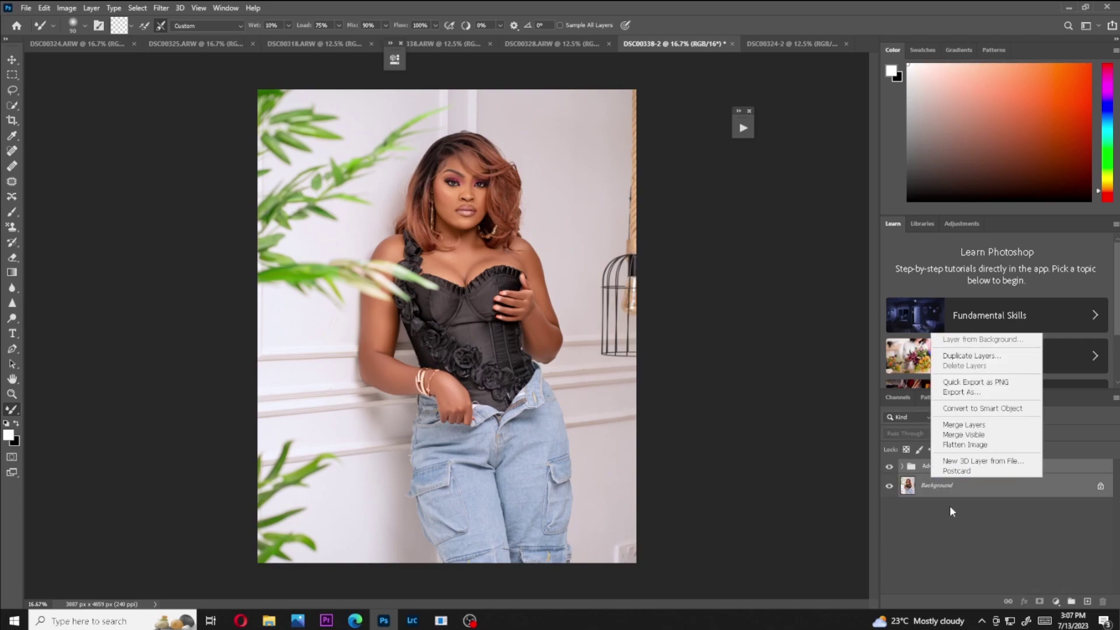
left_click(955, 424)
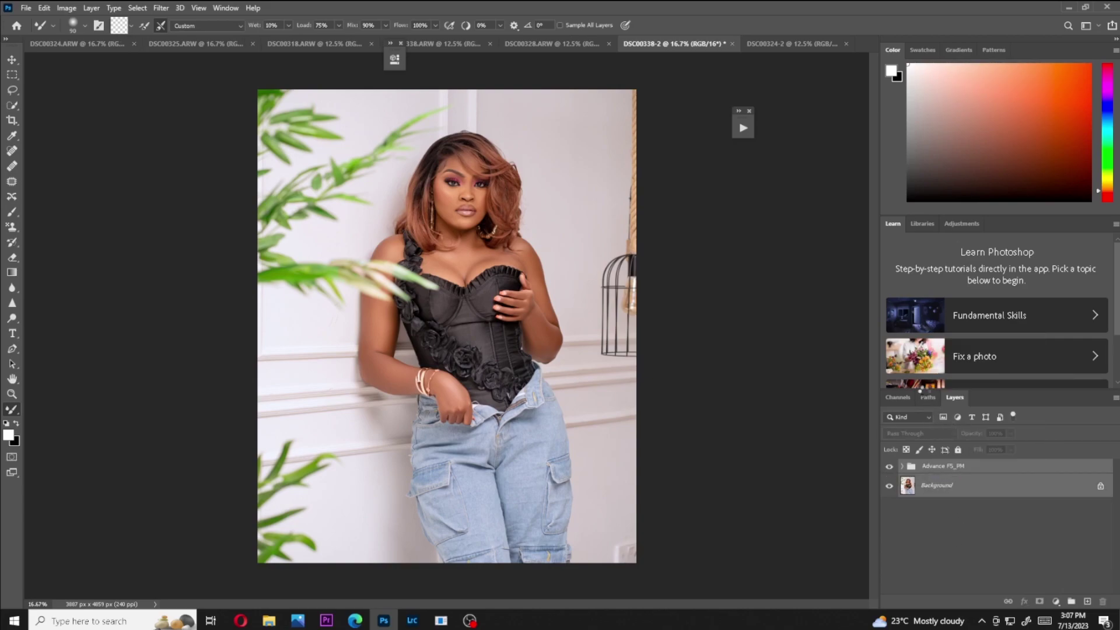
Run the Global Dodge and Burn action, followed by the Invert Check Layer action.
left_click(742, 131)
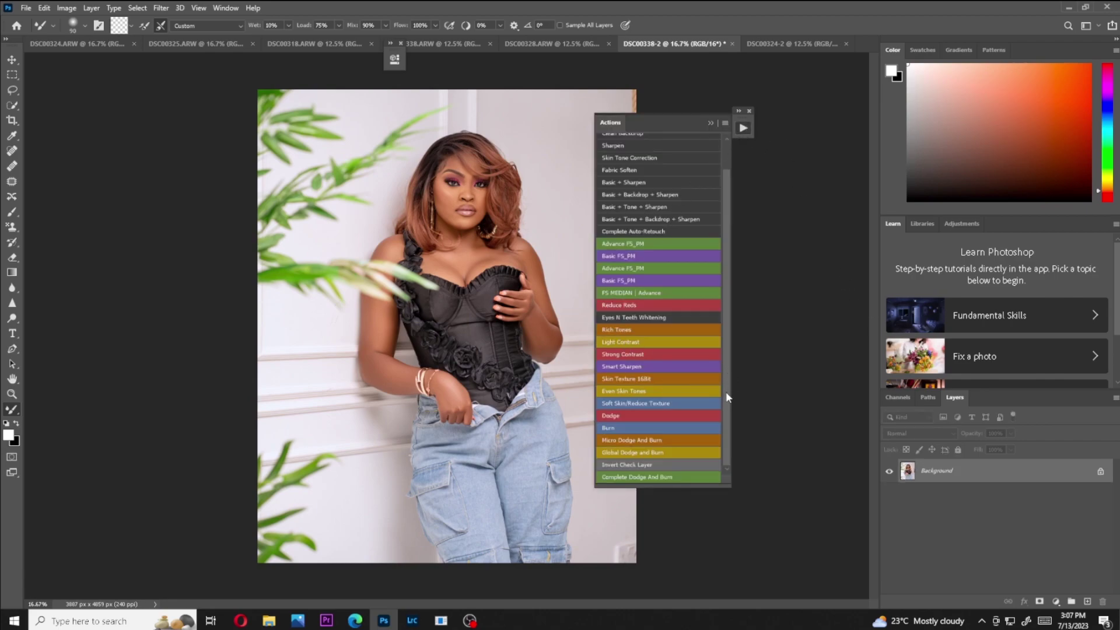
left_click_drag(727, 456, 725, 439)
scroll(662, 471, "down", 1)
left_click(633, 457)
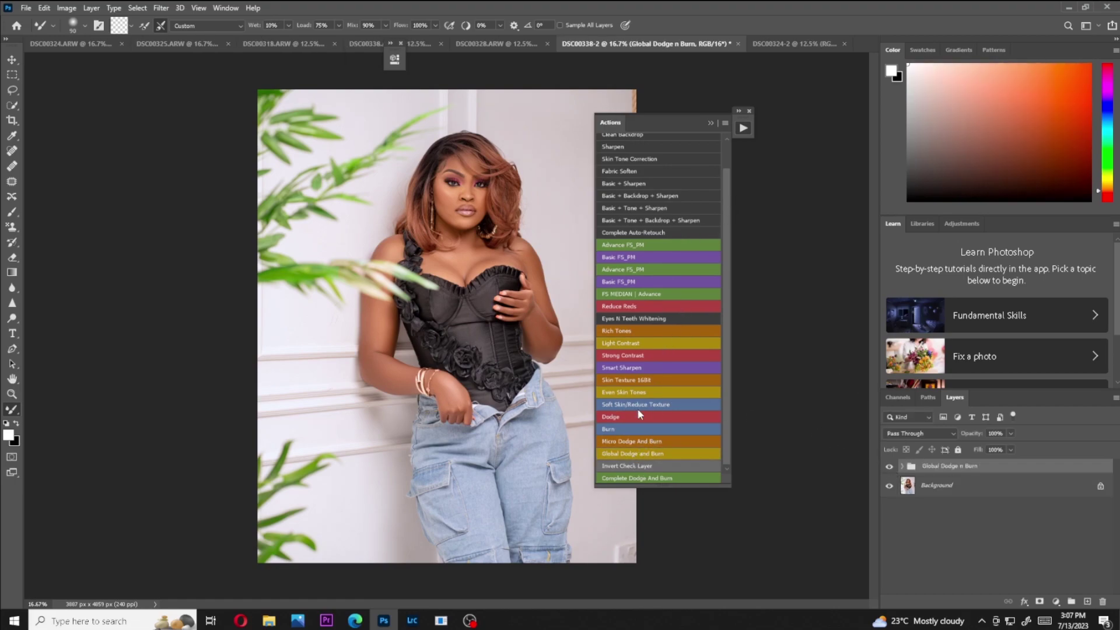
left_click(636, 465)
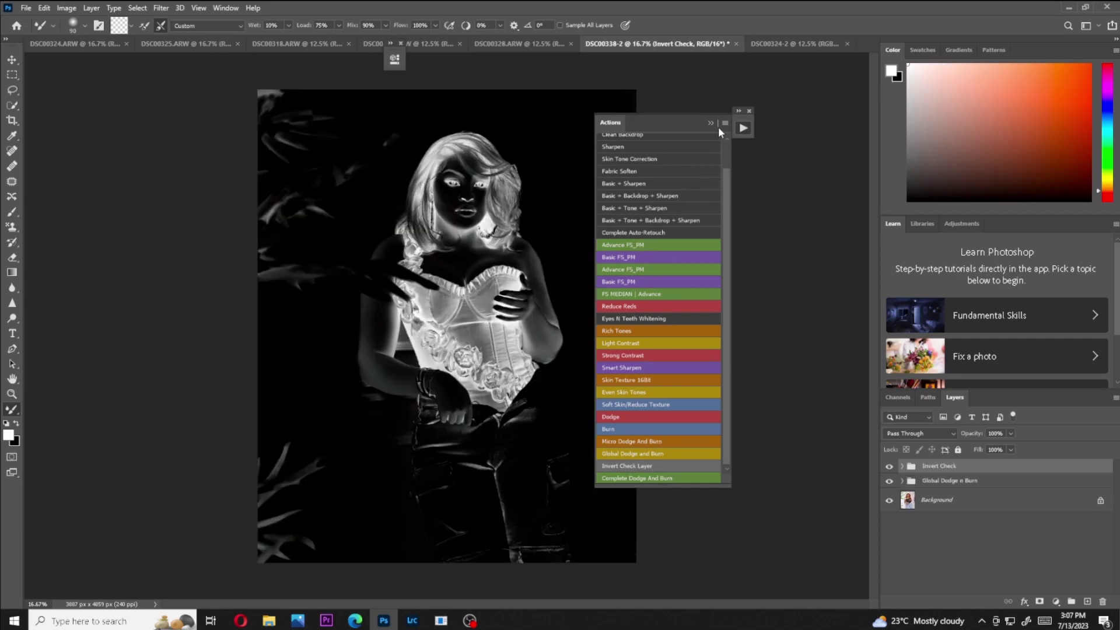
left_click(711, 123)
Set the midtone level of the Invert Check group's Levels 1 adjustment to about 0.59.
left_click(902, 466)
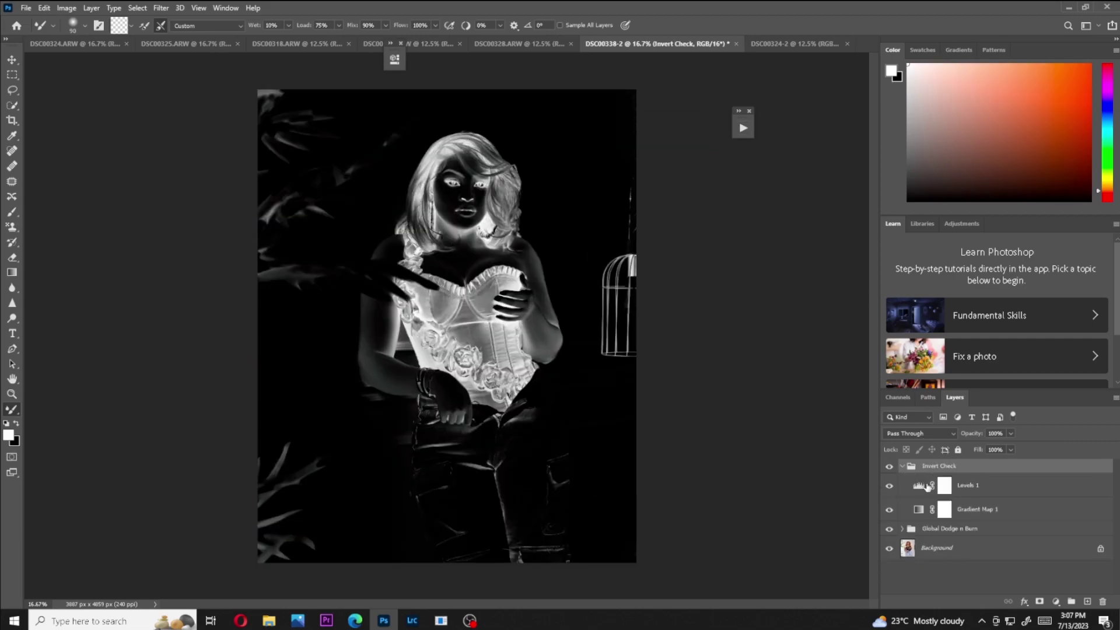
double_click(919, 486)
left_click_drag(539, 178, 510, 181)
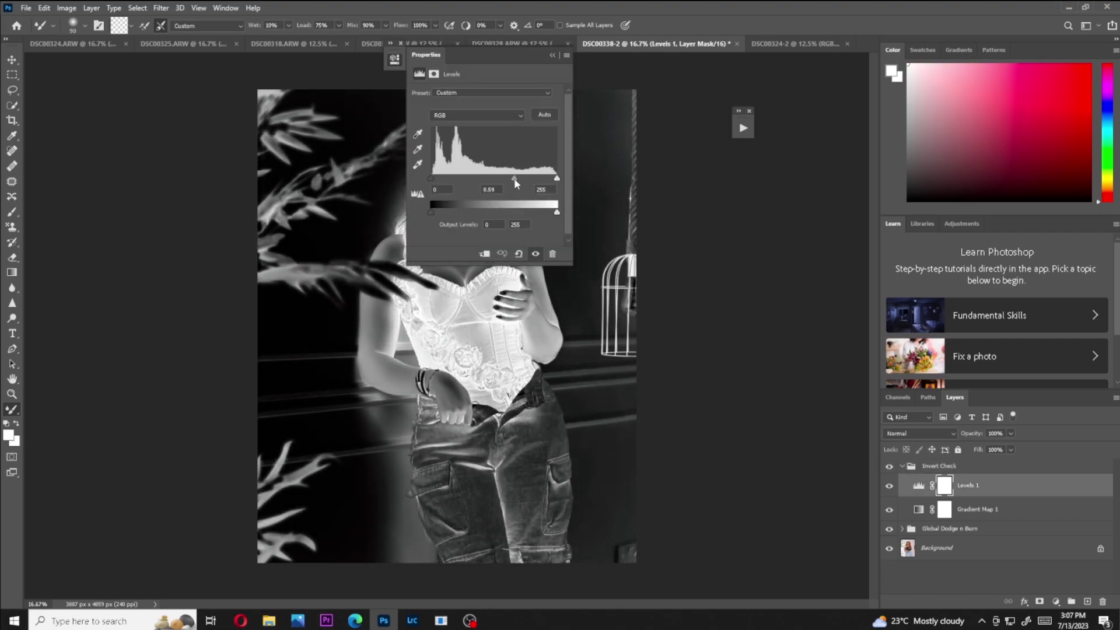
left_click(551, 54)
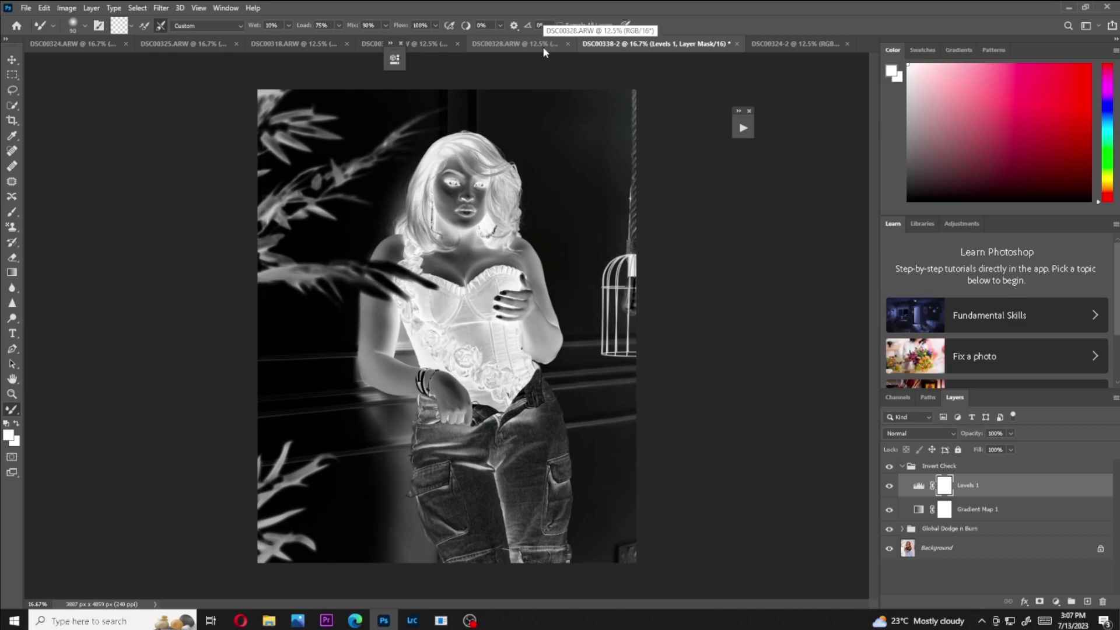
Select the Dodge layer's mask in the Global Dodge n Burn group and set up the Brush with a flow of 2%.
key("ctrl+plus")
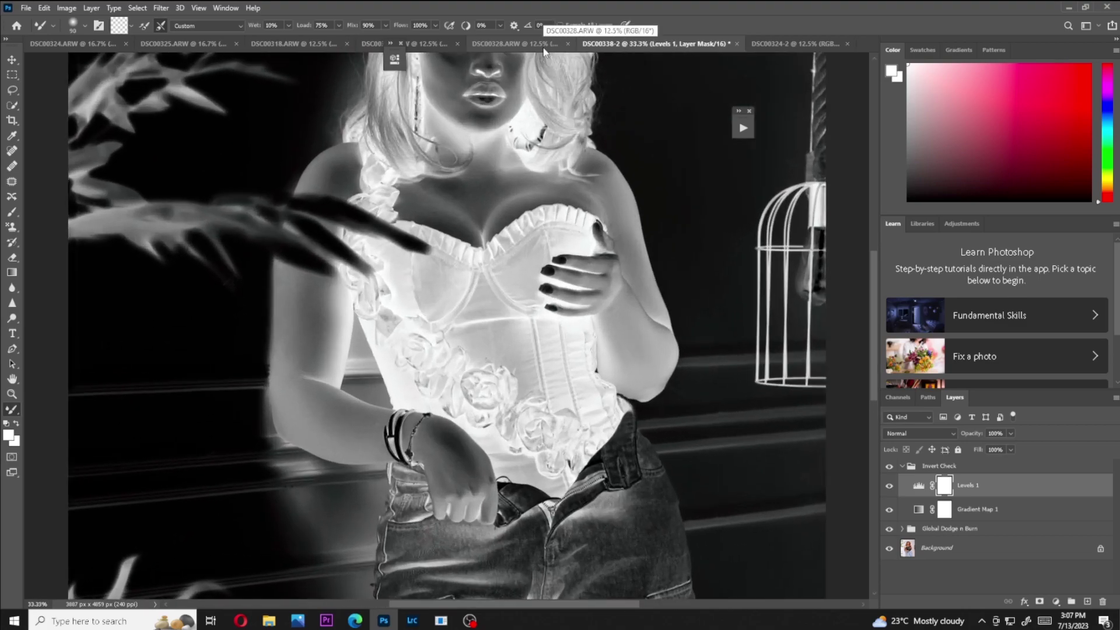
left_click_drag(544, 348, 623, 435)
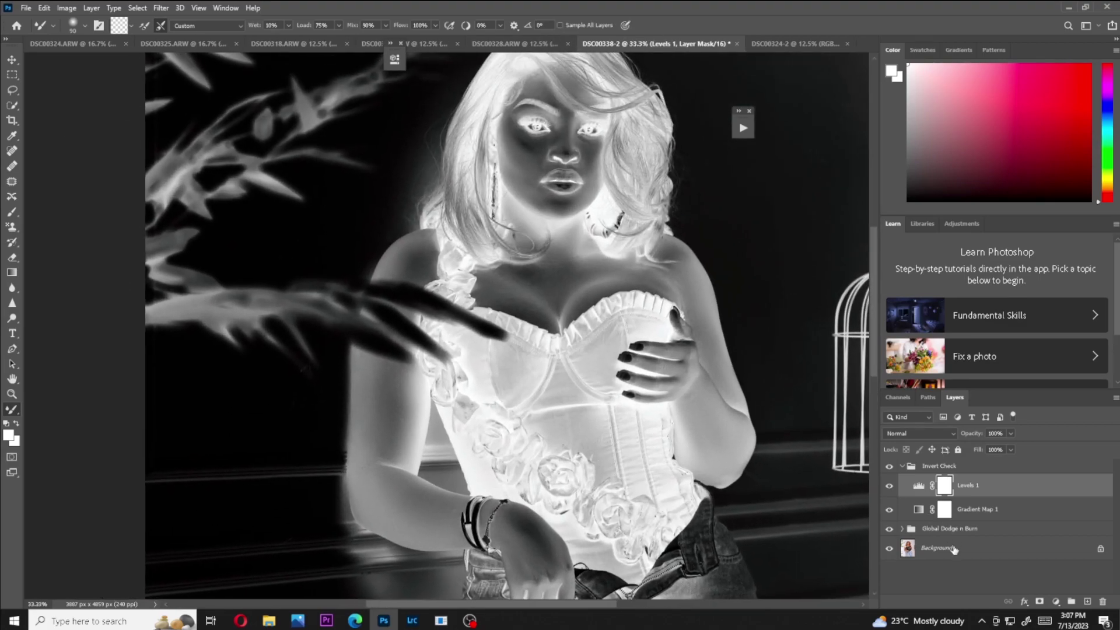
left_click(903, 529)
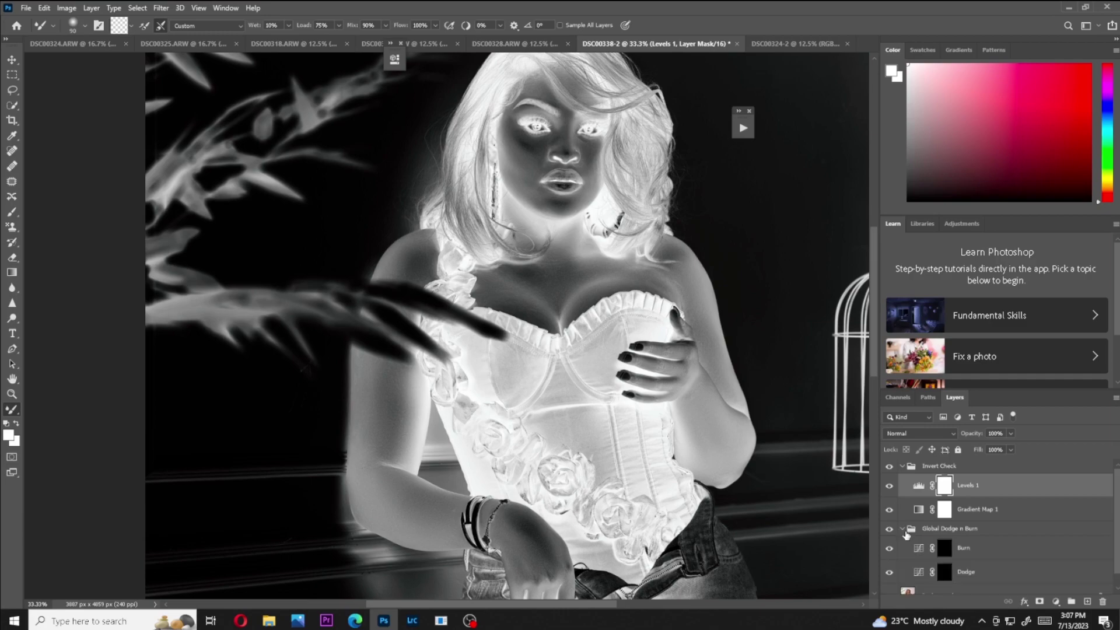
left_click(944, 549)
left_click(943, 574)
key("bracketleft")
key("bracketleft")
key("bracketright")
key("bracketright")
key("bracketright")
key("bracketright")
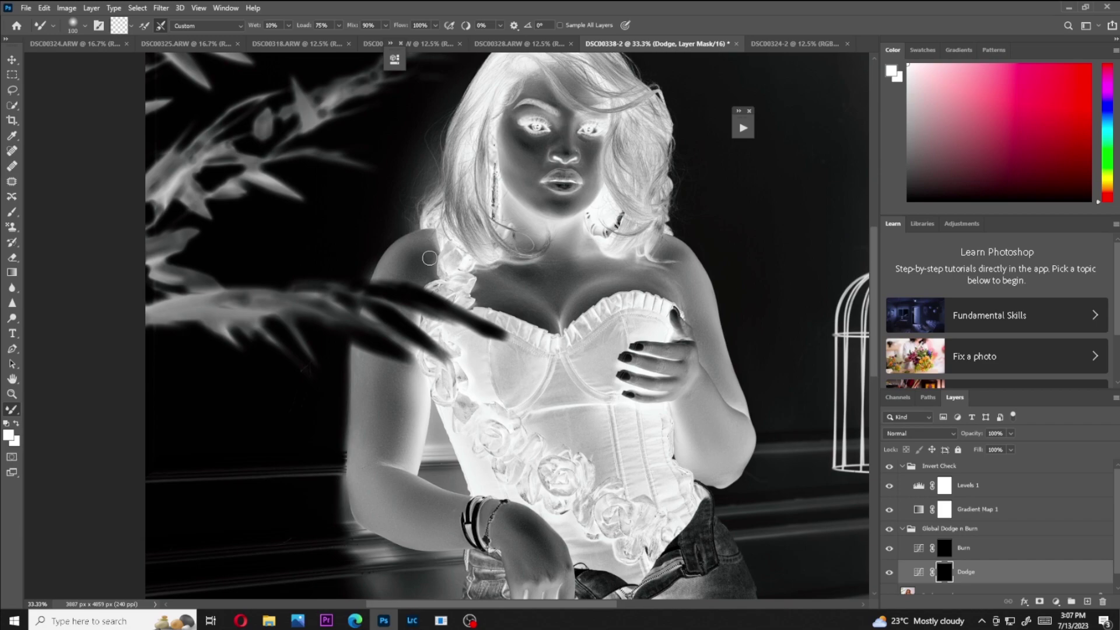
left_click(12, 211)
left_click(342, 26)
left_click_drag(296, 41, 289, 45)
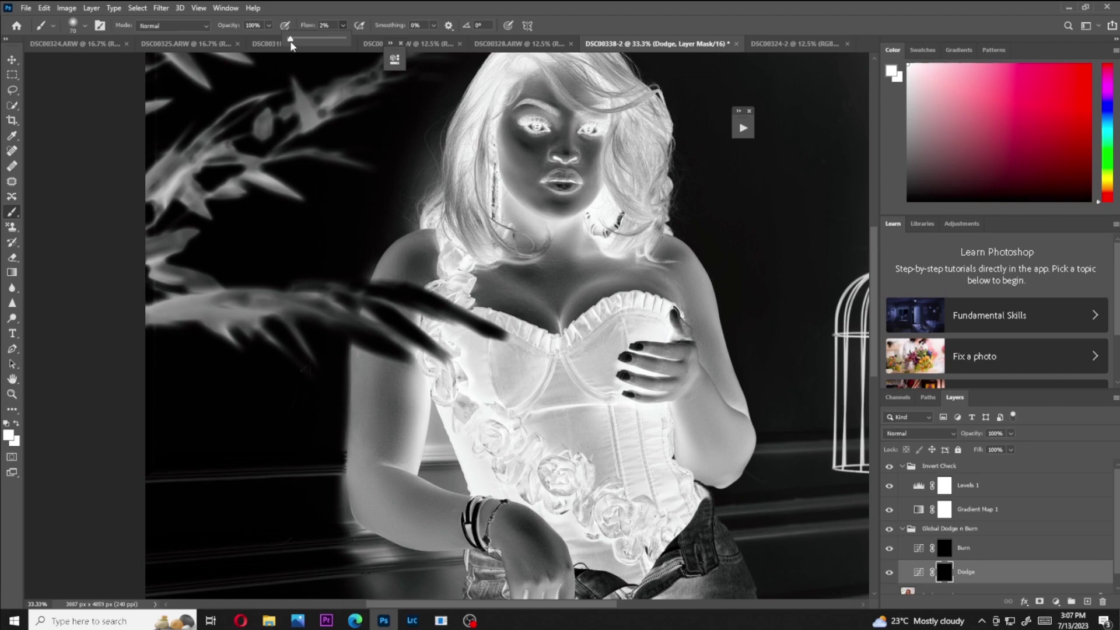
Paint on the Dodge mask over the shoulder, chest and raised arm, adapting the brush size to each area.
key("bracketright")
key("bracketright")
key("bracketright")
key("bracketright")
key("bracketright")
key("bracketright")
left_click_drag(416, 264, 534, 275)
key("bracketleft")
key("bracketleft")
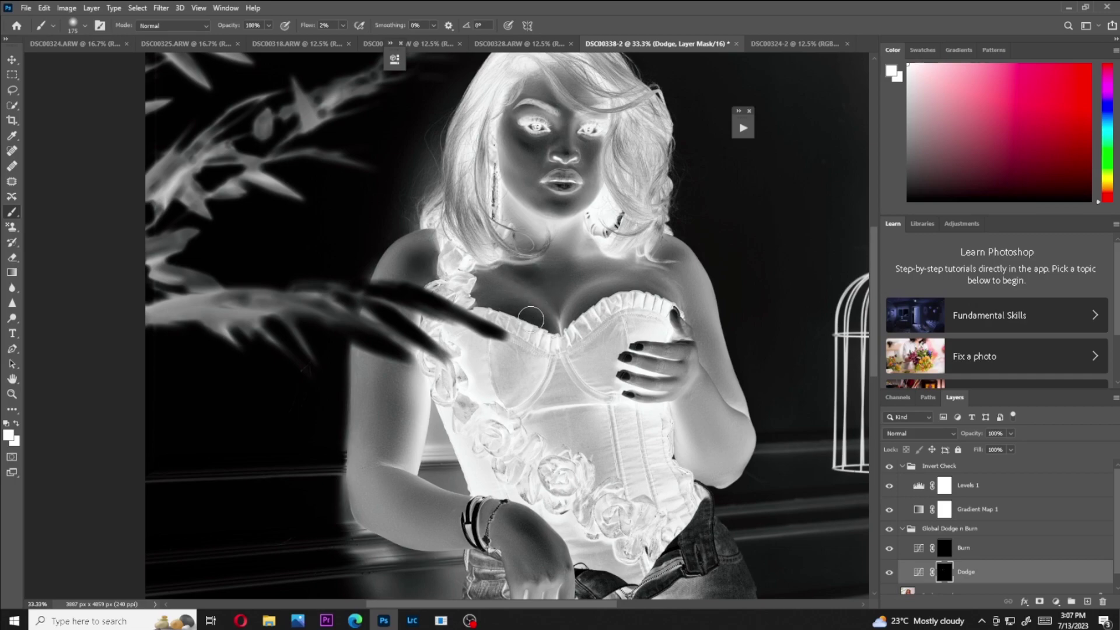
mouse_move(516, 308)
left_mouse_down()
mouse_move(569, 322)
mouse_move(602, 295)
mouse_move(548, 273)
mouse_move(569, 258)
mouse_move(665, 255)
mouse_move(716, 396)
mouse_move(709, 363)
mouse_move(709, 376)
left_mouse_up()
Paint on the Dodge mask over the lowered forearm and hand with a larger brush and over the face with a smaller one.
key("bracketright")
key("bracketright")
key("bracketright")
key("bracketright")
mouse_move(395, 448)
left_mouse_down()
mouse_move(410, 496)
mouse_move(548, 557)
mouse_move(519, 528)
mouse_move(543, 561)
left_mouse_up()
key("bracketleft")
key("bracketleft")
key("bracketleft")
key("bracketleft")
key("bracketleft")
key("bracketleft")
key("bracketleft")
mouse_move(527, 147)
left_mouse_down()
mouse_move(519, 140)
mouse_move(545, 149)
left_mouse_up()
key("bracketleft")
key("bracketleft")
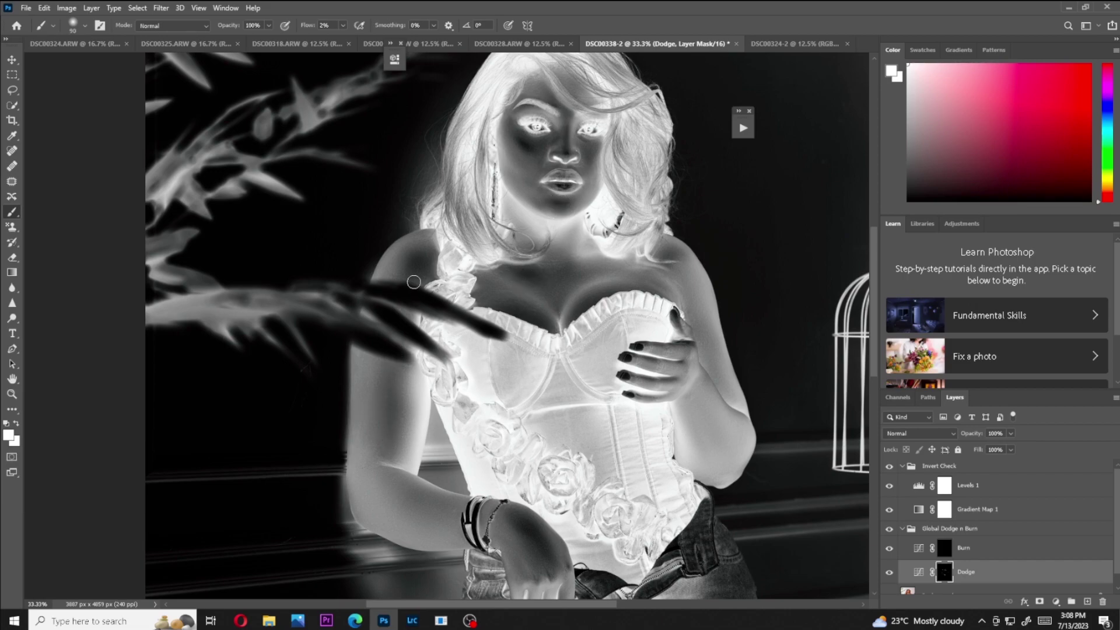
Switch painting to the Burn layer's mask in the Global Dodge n Burn group.
key("ctrl+minus")
key("ctrl+minus")
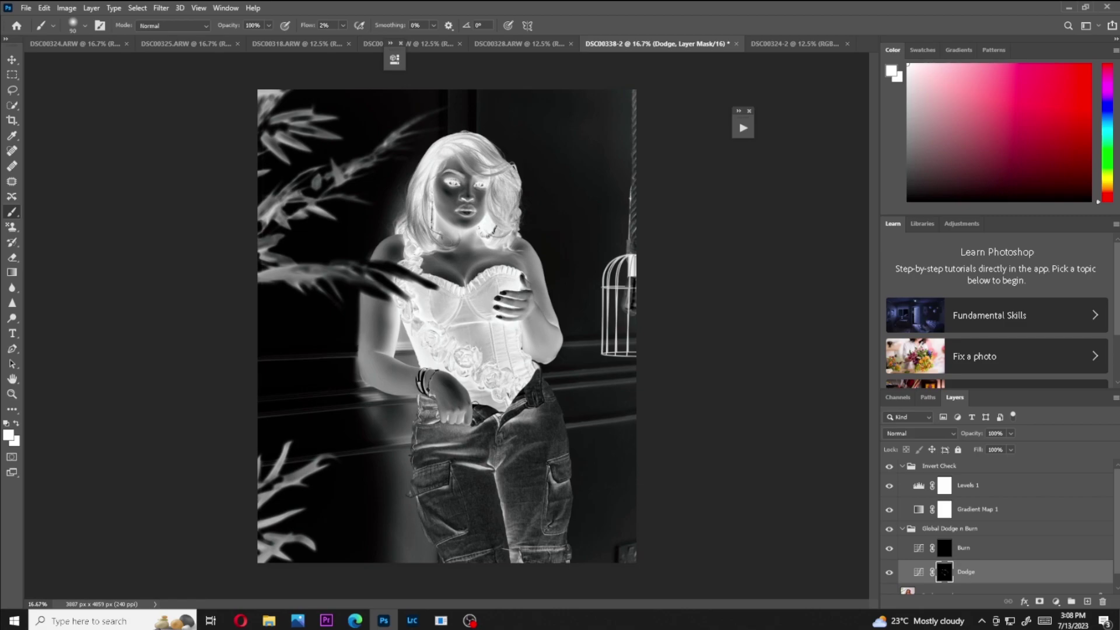
left_click(945, 548)
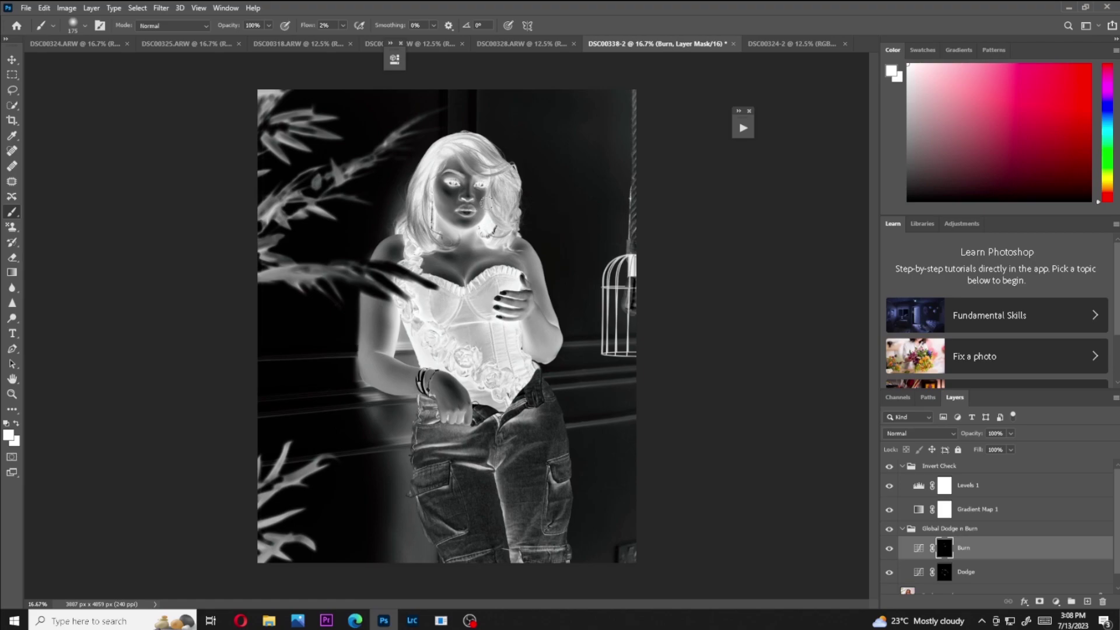
Hide the Invert Check group and compare the image with and without the Global Dodge n Burn group.
left_click(902, 466)
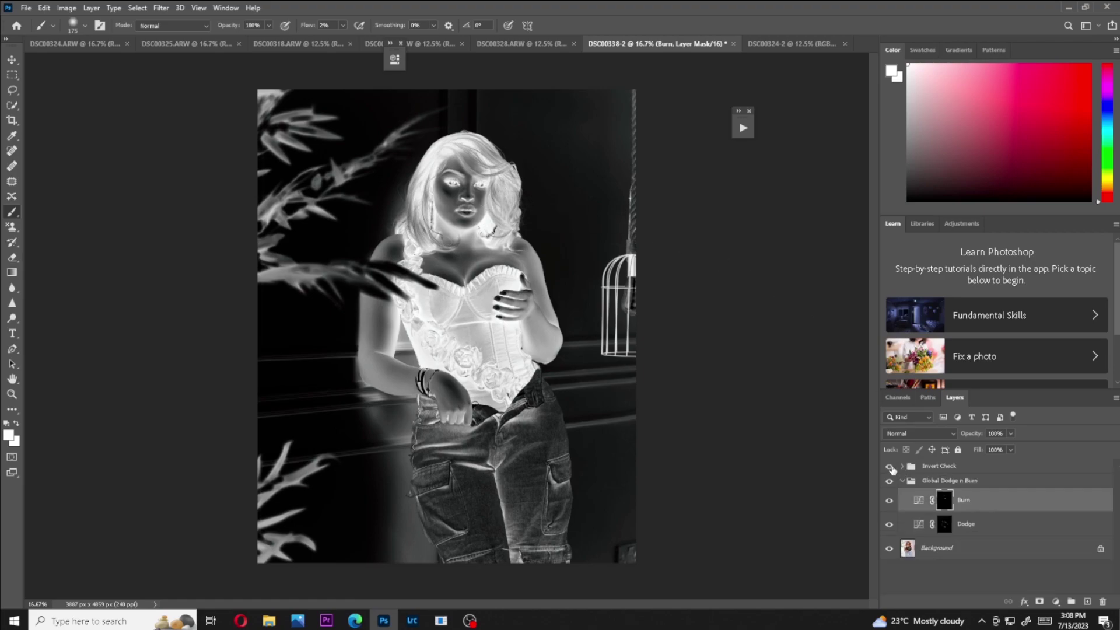
left_click(889, 467)
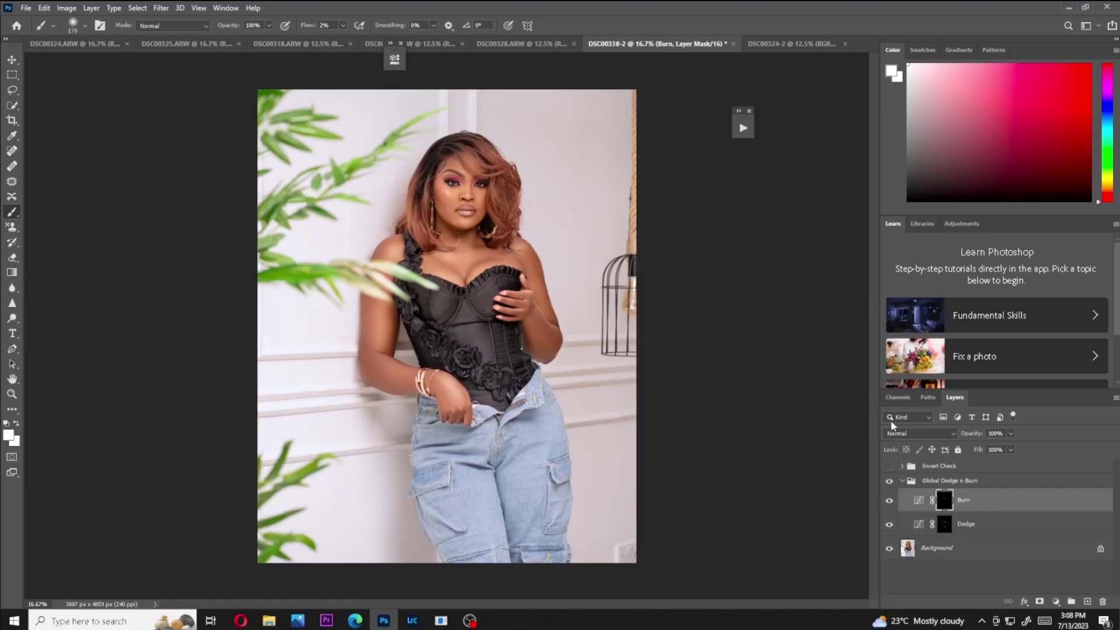
left_click(890, 481)
left_click(889, 480)
left_click(889, 482)
left_click(890, 482)
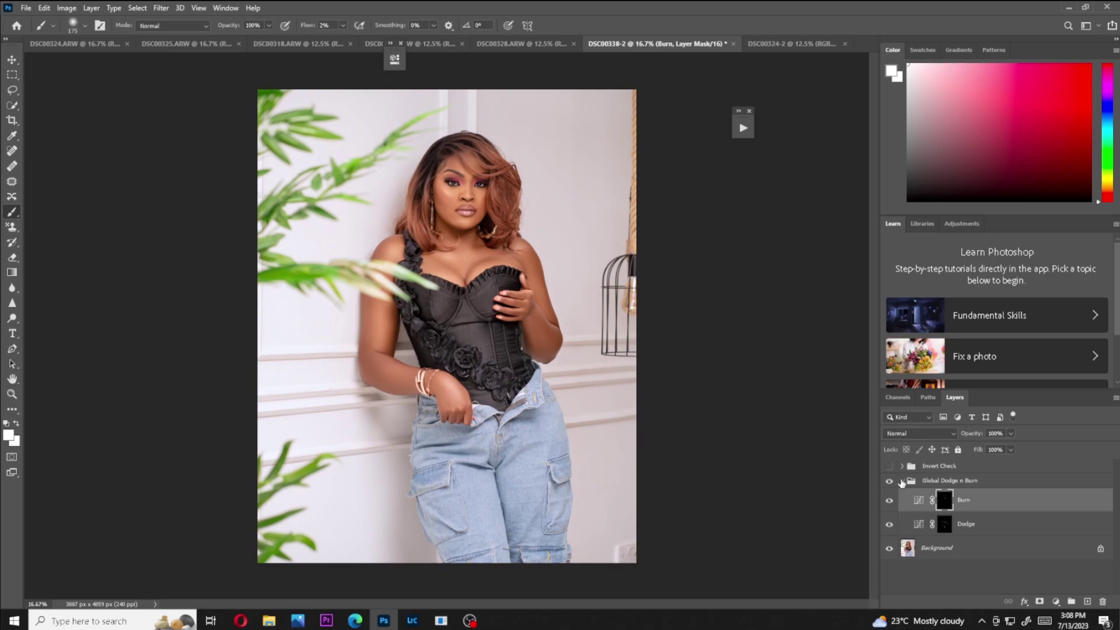
Delete the Invert Check group and flatten the remaining layers into the Background.
left_click(949, 466)
key("Delete")
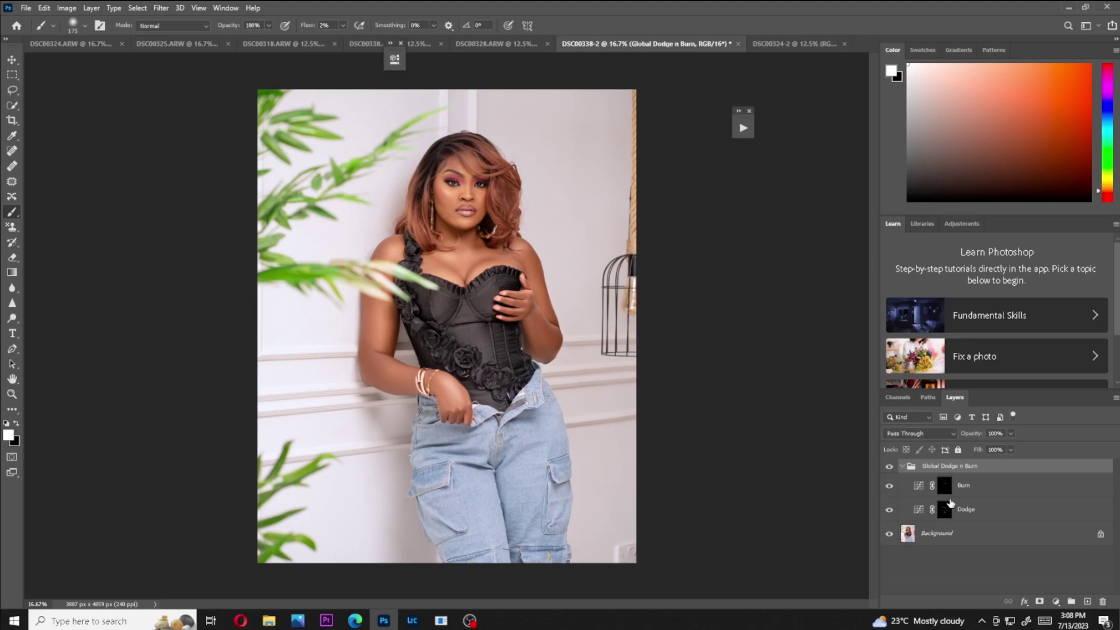
right_click(952, 543)
left_click(1012, 484)
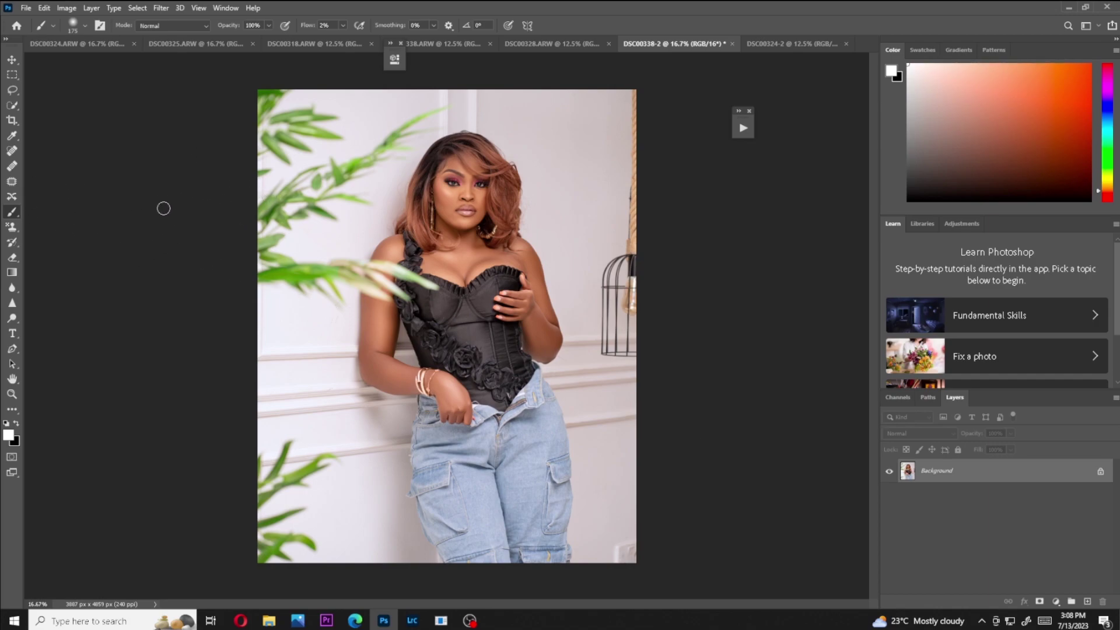
Remove the wall socket near the lower-right corner of the photo with the Patch tool and clear the selection.
left_click(12, 183)
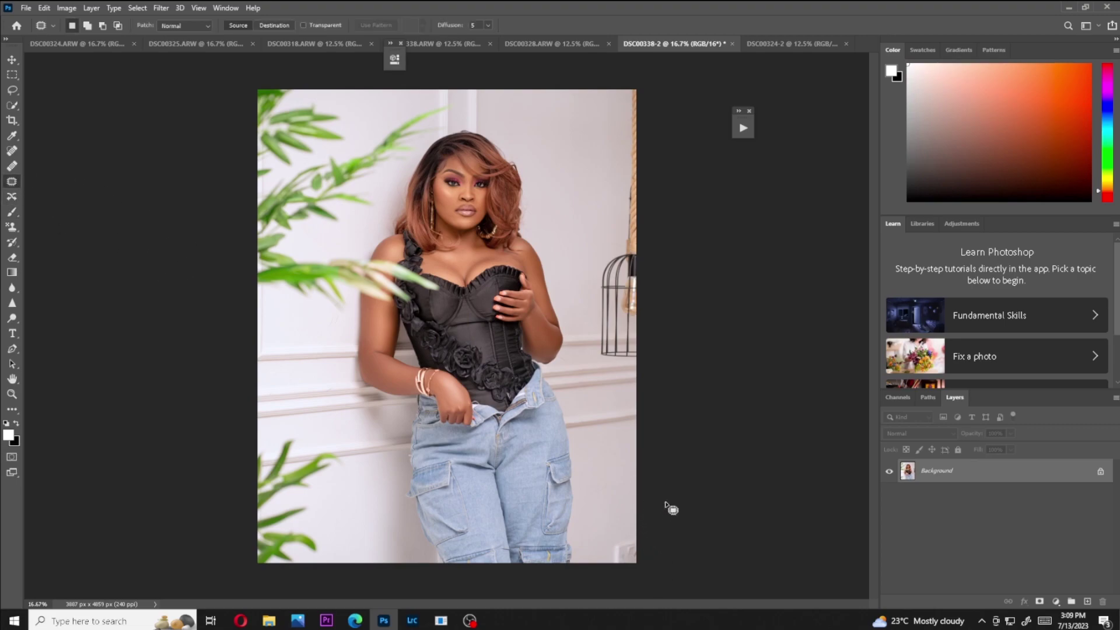
mouse_move(608, 543)
left_mouse_down()
mouse_move(655, 545)
mouse_move(635, 577)
mouse_move(607, 575)
mouse_move(627, 547)
left_mouse_up()
key("ctrl+d")
Duplicate the Background layer and add a Selective Color adjustment masked to everything except the model.
key("ctrl+j")
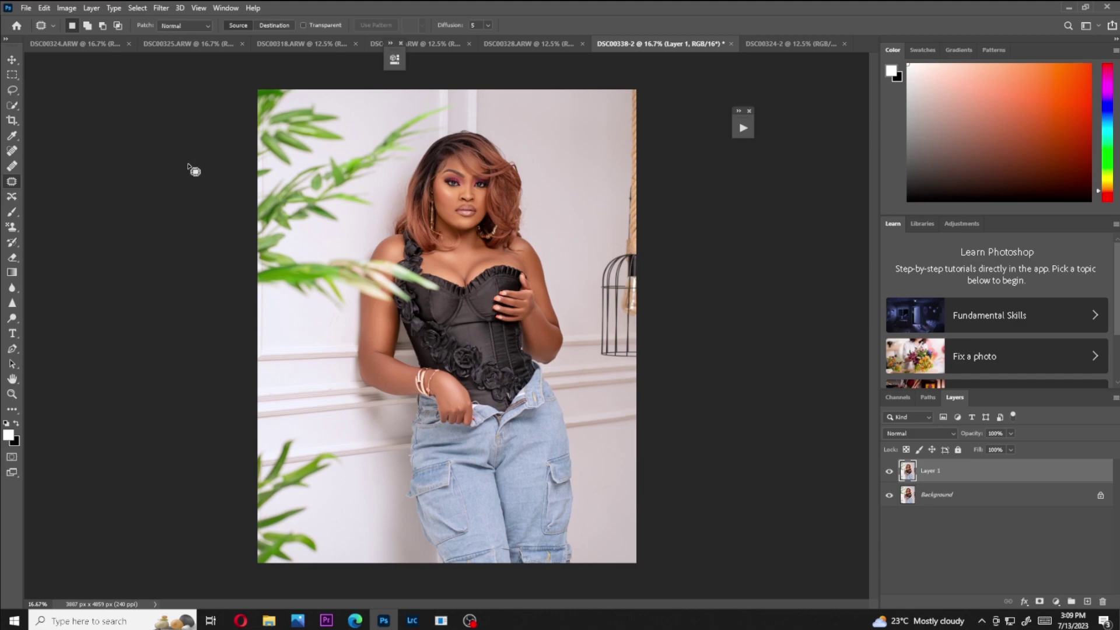
left_click(139, 7)
left_click(143, 153)
key("ctrl+shift+i")
left_click(1056, 601)
left_click(1046, 589)
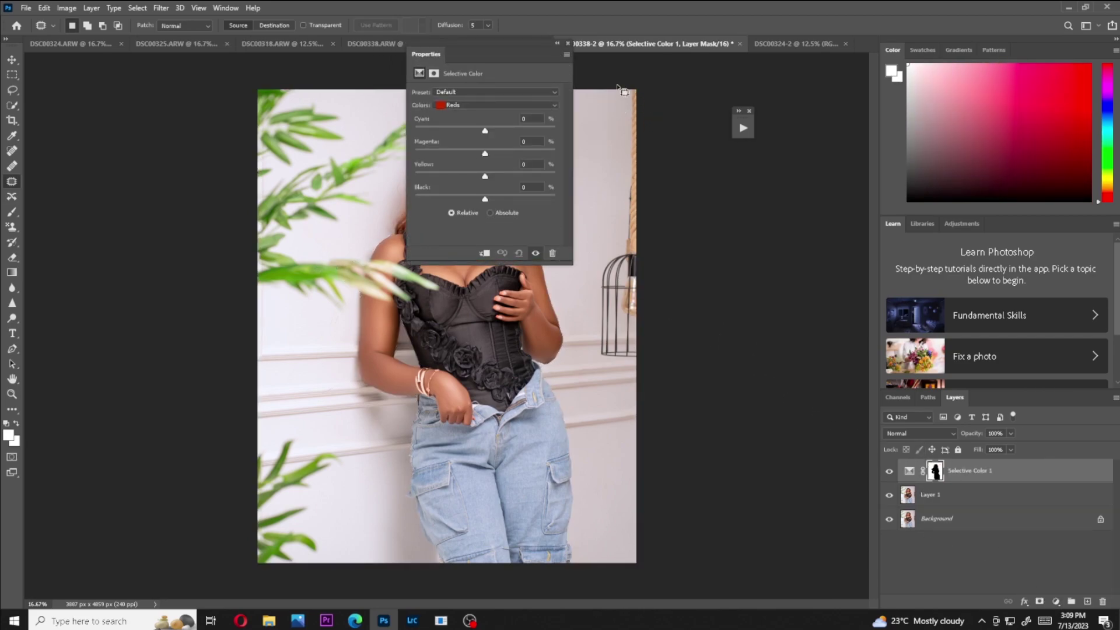
left_click(557, 43)
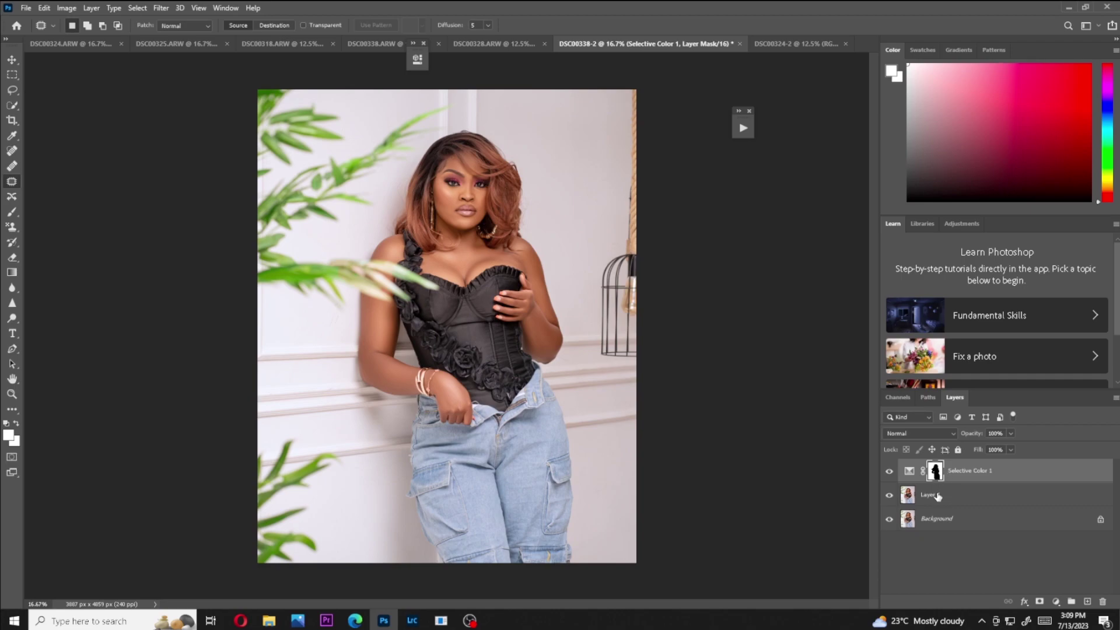
In the background Selective Color adjustment, set Whites to Cyan +27, Magenta -16 and Yellow -23, and lower their Black slightly.
double_click(911, 471)
left_click_drag(554, 54, 715, 69)
left_click(659, 119)
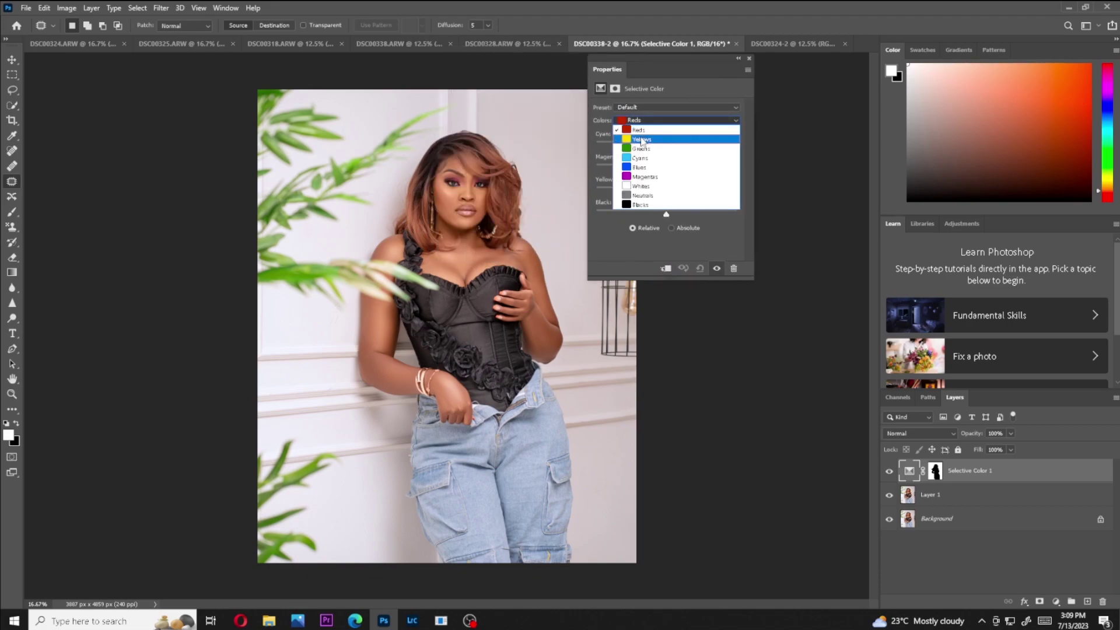
left_click(640, 186)
left_click_drag(667, 146, 660, 148)
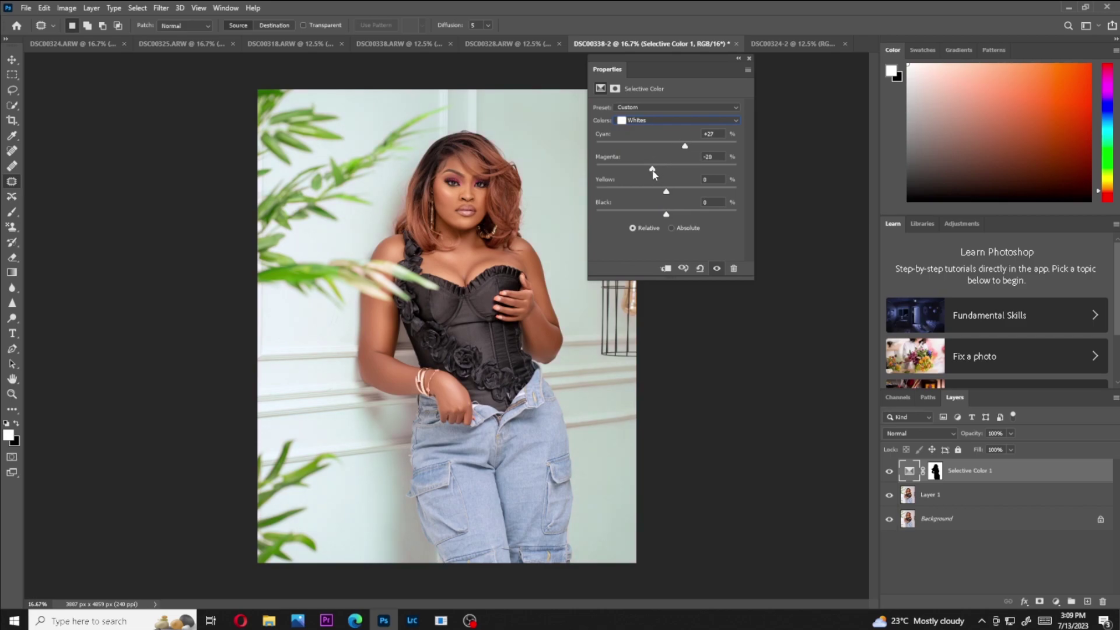
left_click_drag(657, 173, 660, 215)
Set the Greens of the background Selective Color adjustment to Cyan -52, Magenta -22, Yellow +22 and Black about -18.
left_click(652, 120)
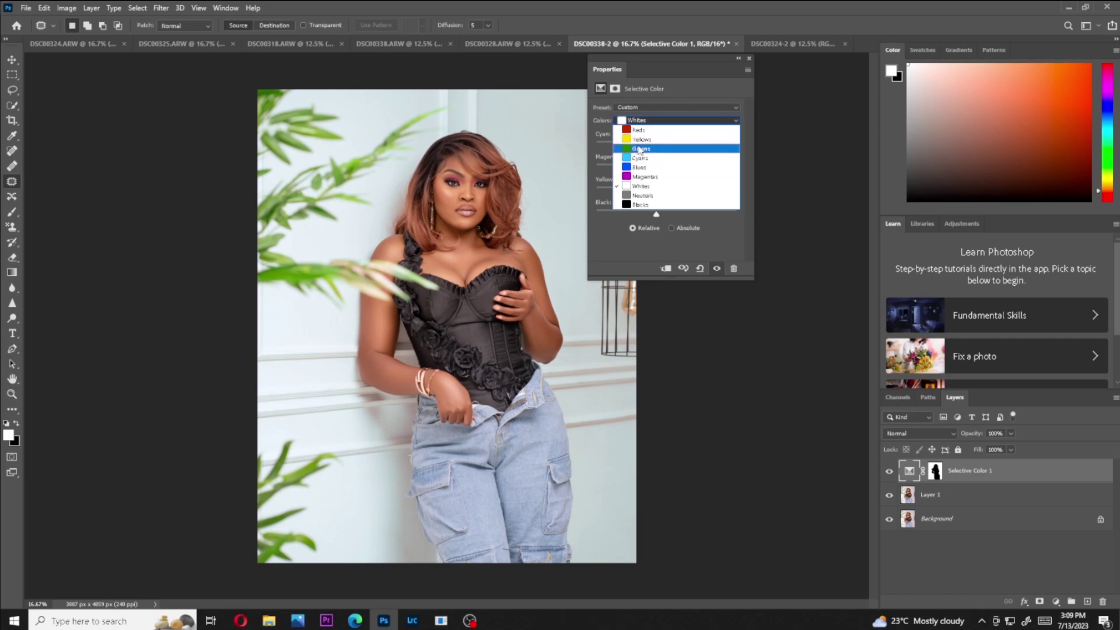
left_click(640, 149)
left_click_drag(653, 144, 655, 219)
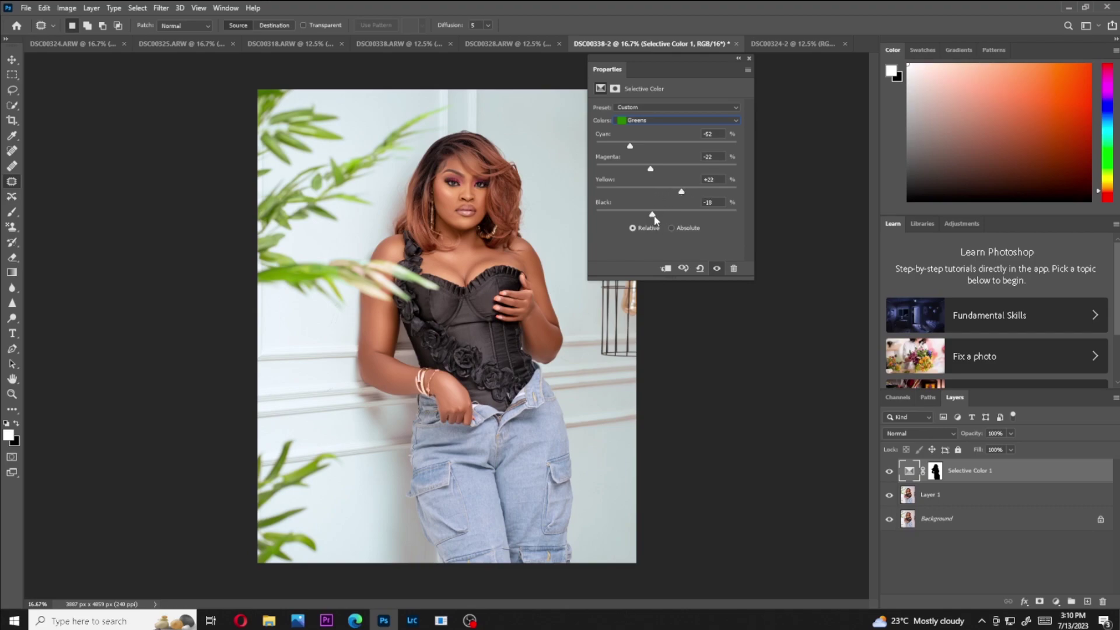
Fine-tune the Neutrals of the background Selective Color adjustment and set the Black of its Whites to -20.
left_click(648, 121)
left_click(642, 192)
left_click_drag(671, 218, 666, 219)
left_click(670, 119)
left_click(638, 173)
left_click(642, 119)
left_click(642, 185)
left_click(645, 120)
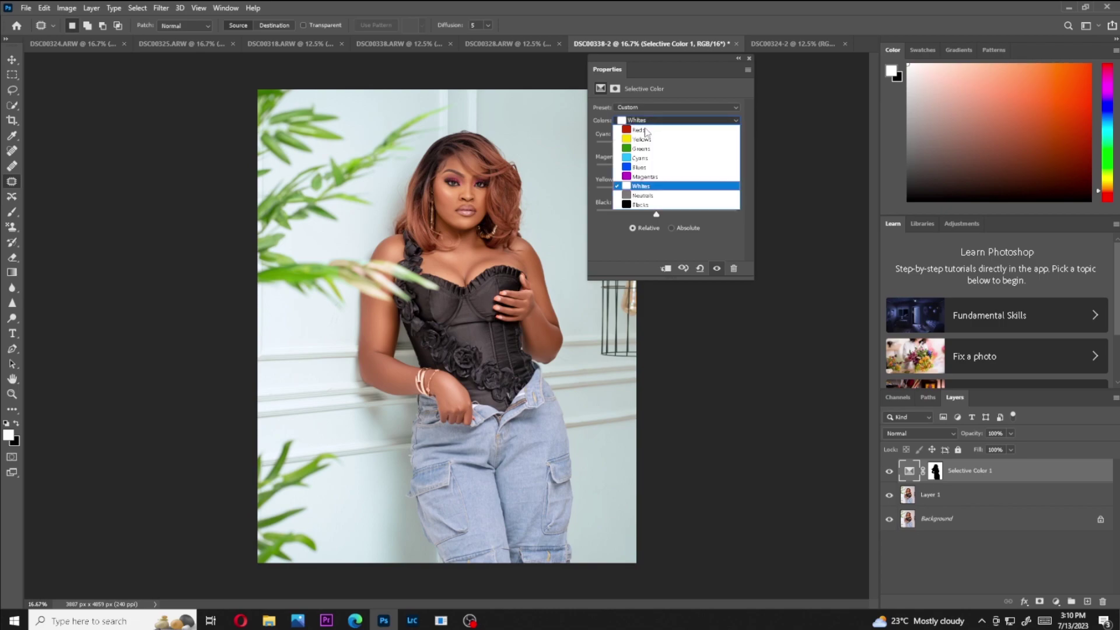
left_click(650, 185)
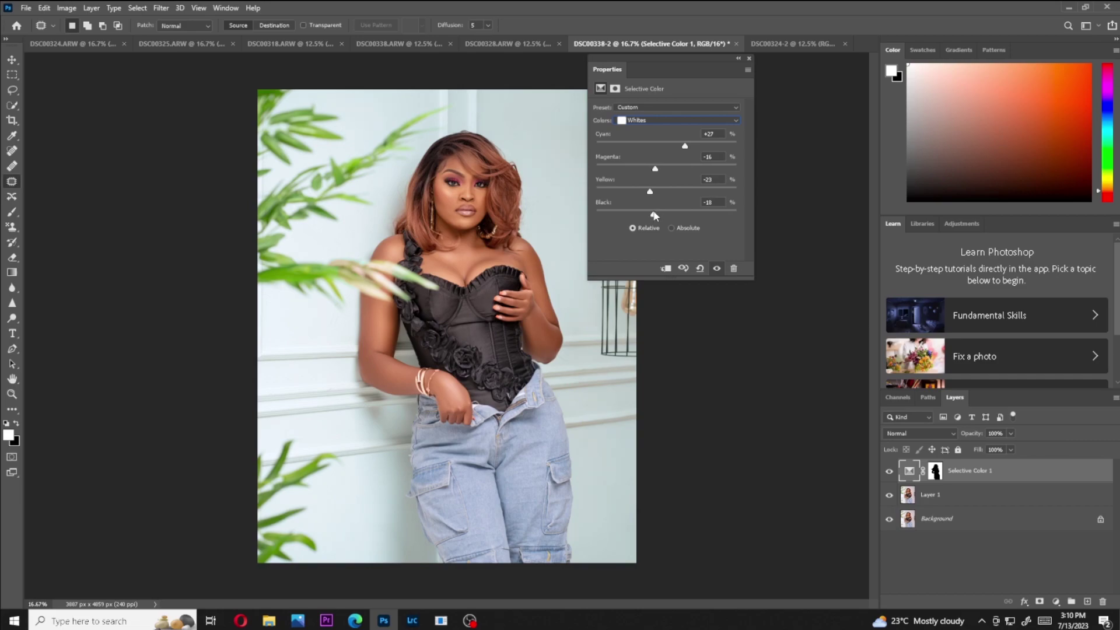
left_click(739, 59)
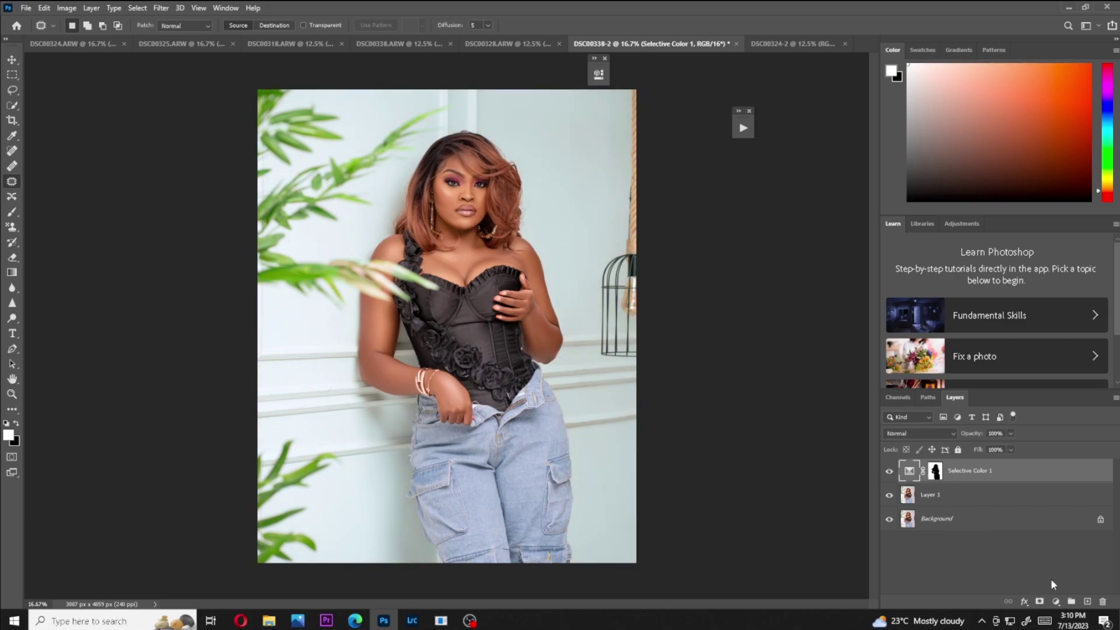
left_click(1059, 602)
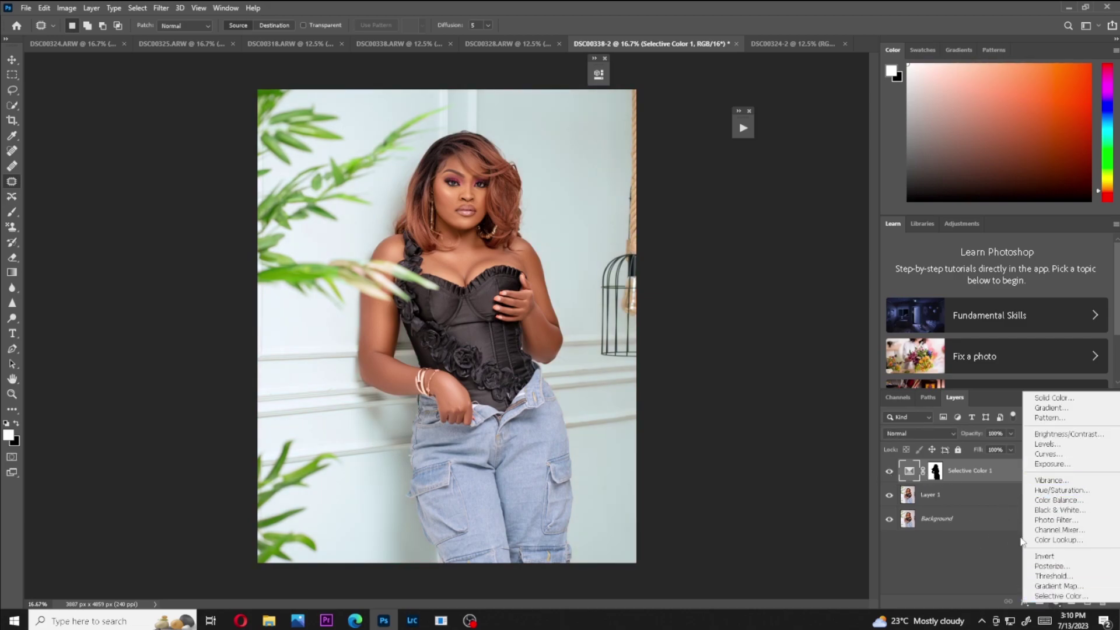
left_click(1057, 586)
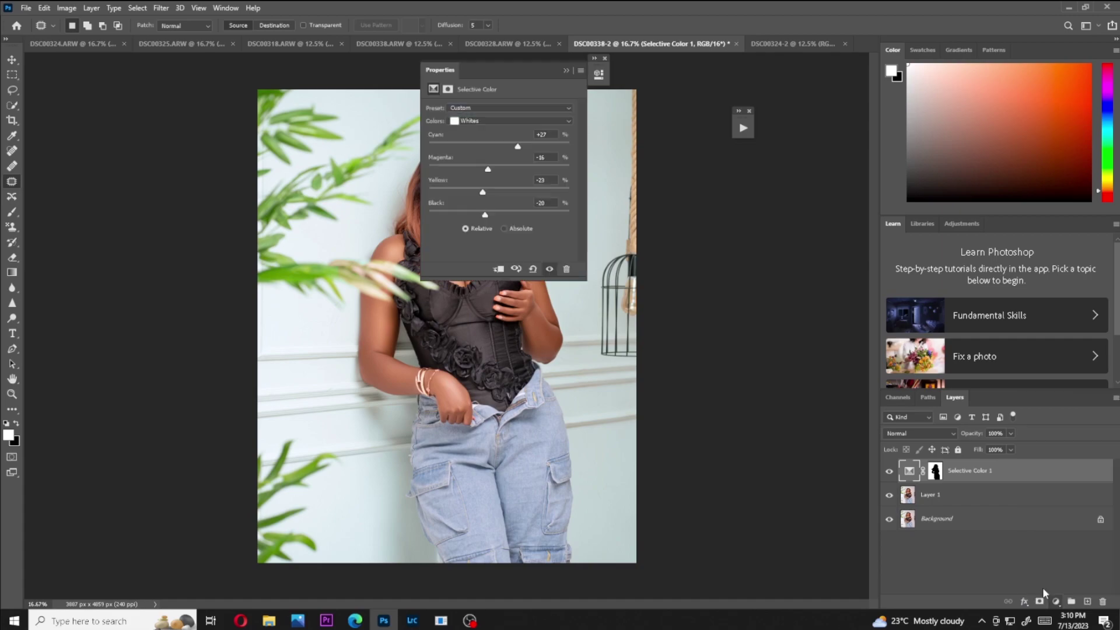
left_click_drag(537, 68, 788, 94)
left_click(747, 139)
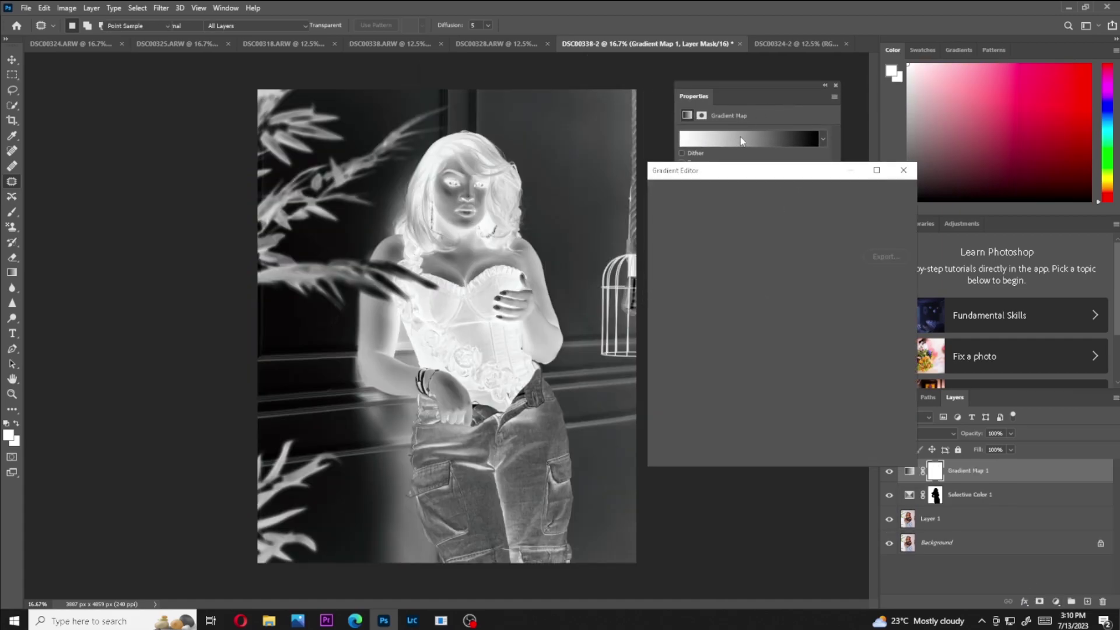
scroll(845, 246, "down", 3)
left_click(668, 278)
mouse_move(846, 242)
left_mouse_down()
mouse_move(841, 267)
mouse_move(841, 237)
mouse_move(840, 249)
left_mouse_up()
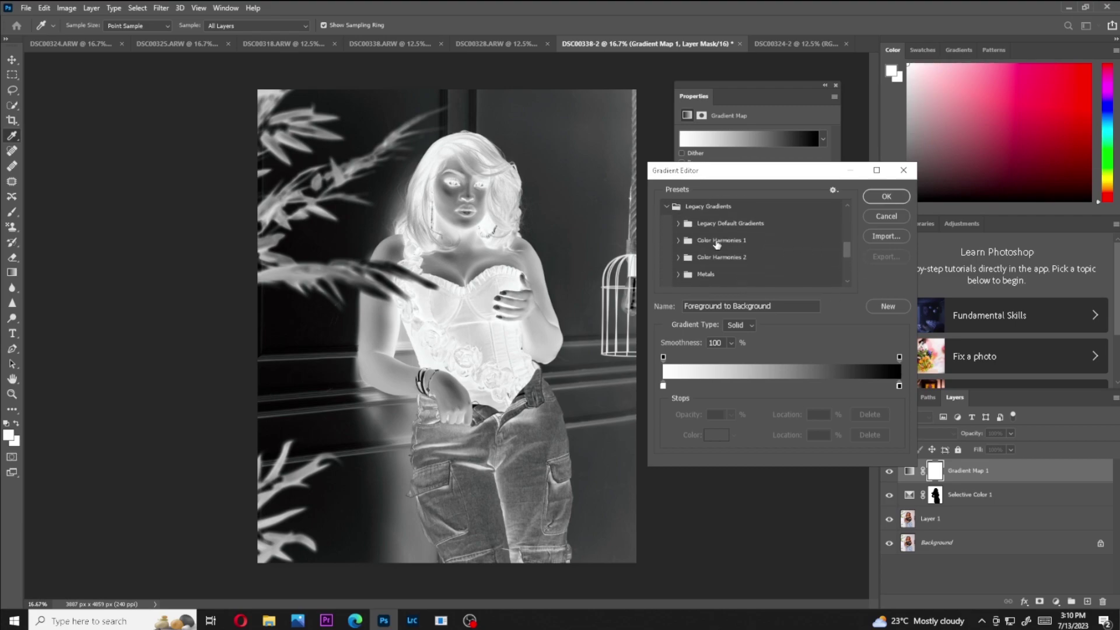
scroll(807, 267, "down", 5)
left_click(684, 229)
scroll(846, 260, "down", 5)
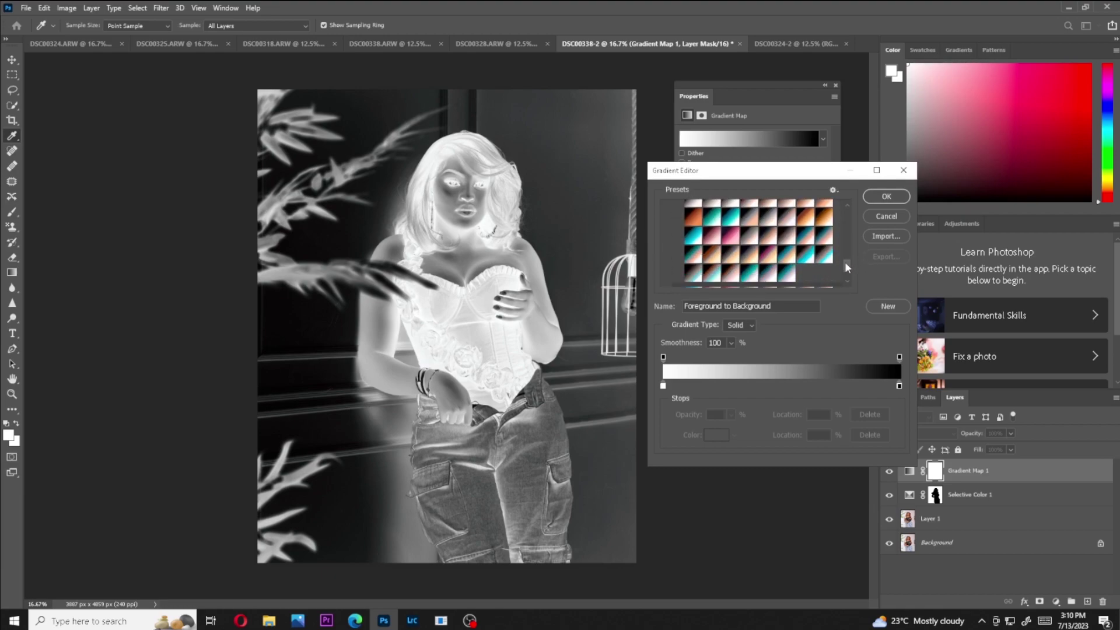
scroll(845, 261, "up", 5)
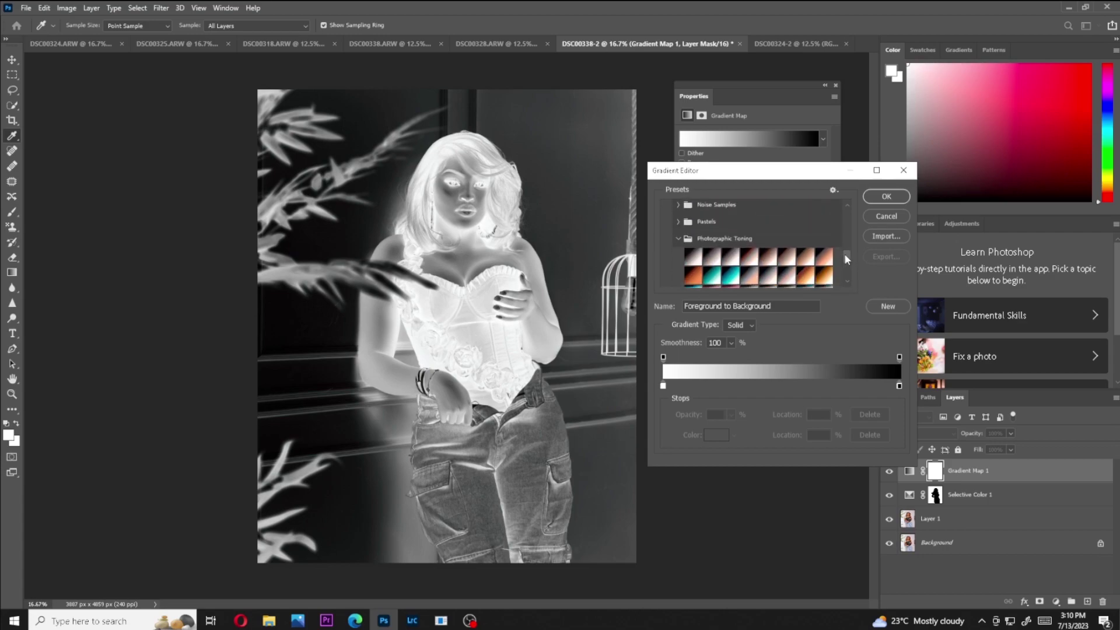
left_click(904, 170)
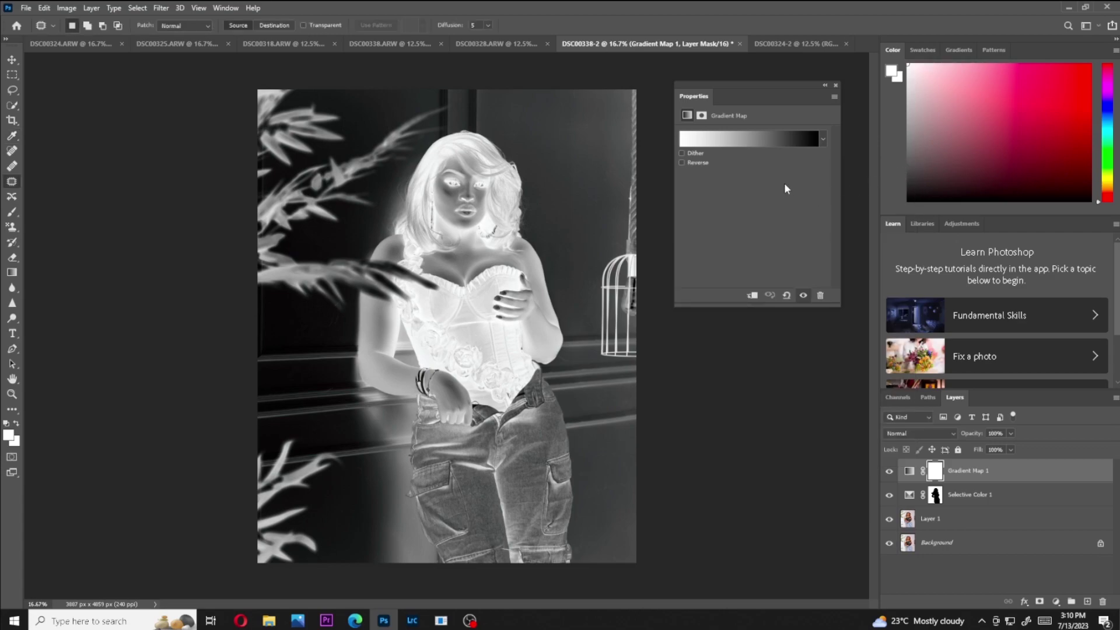
left_click(825, 86)
key("Delete")
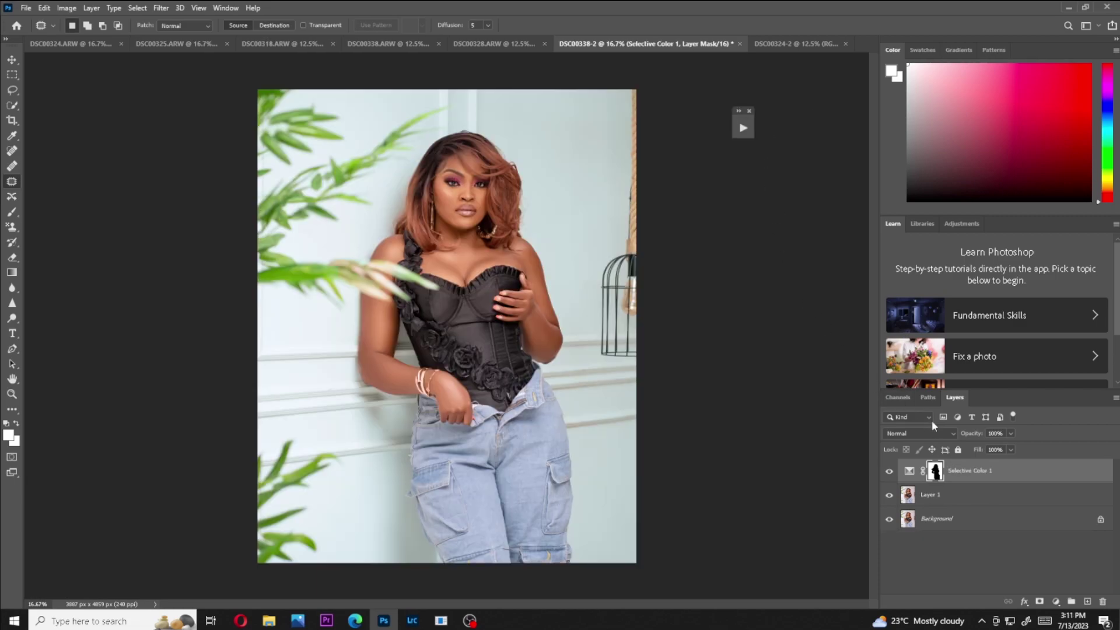
Add a Color Balance adjustment layer above the Selective Color layer and fine-tune its midtones on the yellow-blue balance.
left_click(1055, 602)
left_click(1050, 502)
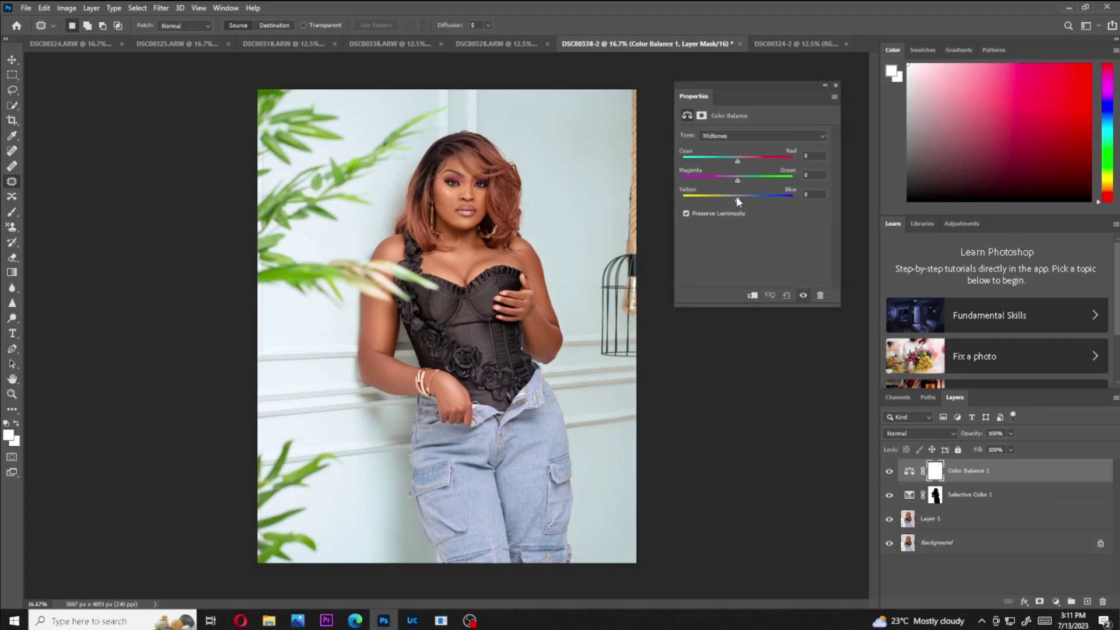
left_click_drag(734, 197, 733, 198)
left_click(825, 85)
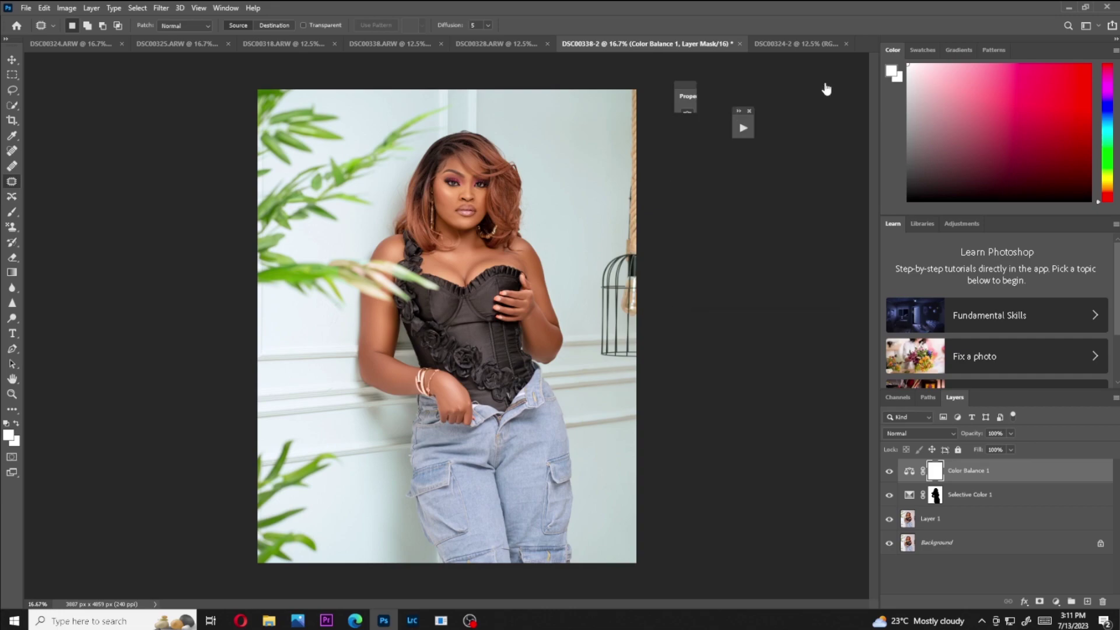
Add a second Selective Color adjustment layer and set the Black of its Blacks to about +3.
left_click(1056, 600)
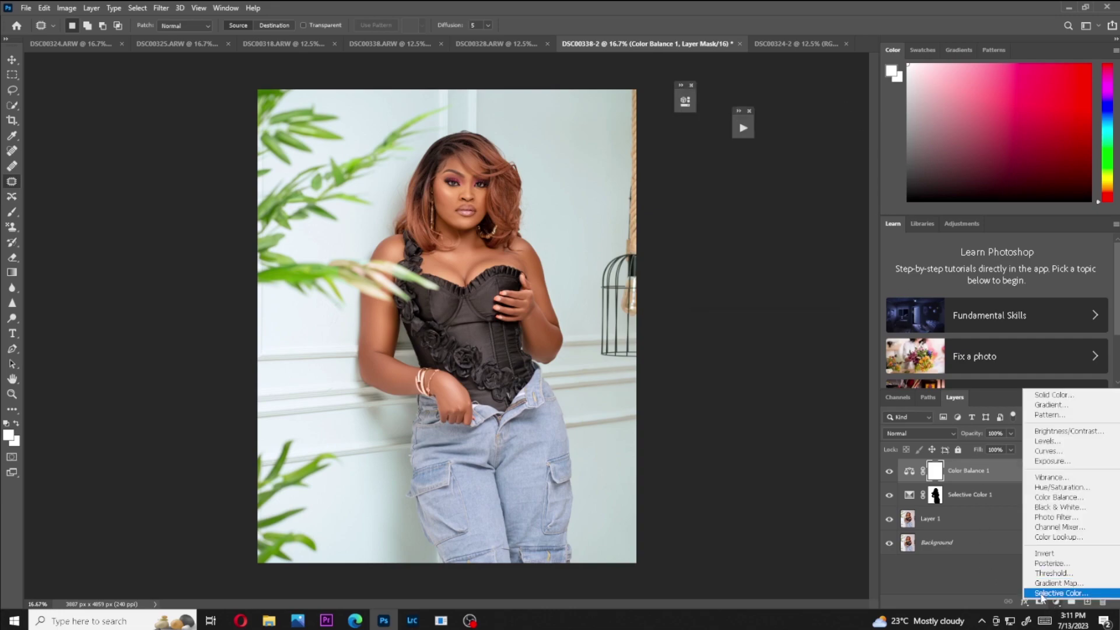
left_click(1047, 601)
left_click(580, 145)
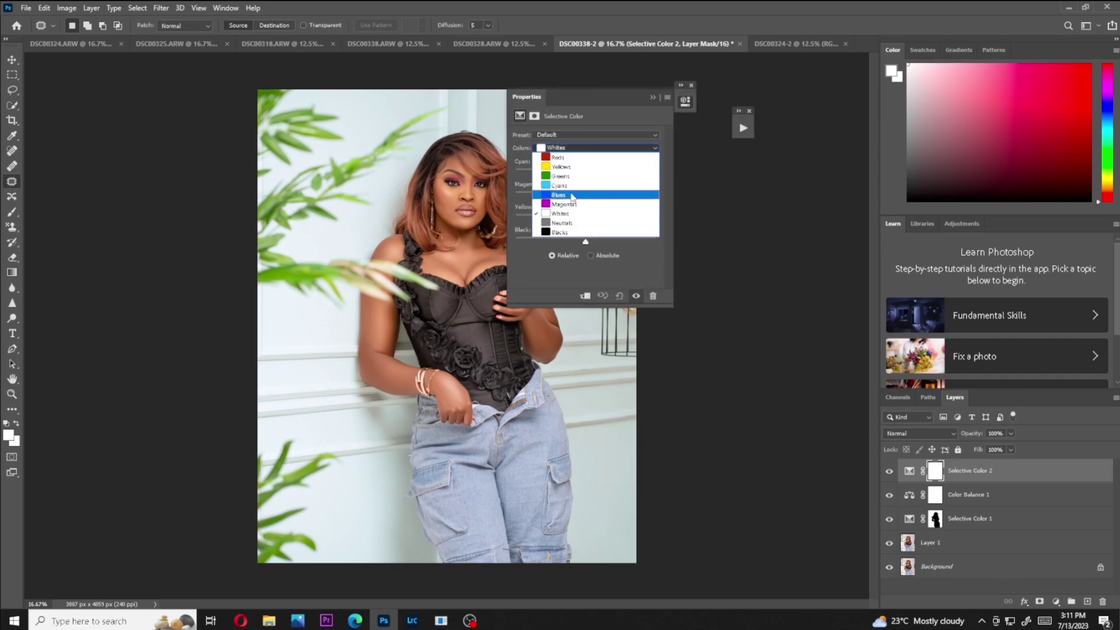
left_click(561, 228)
left_click_drag(587, 242, 590, 242)
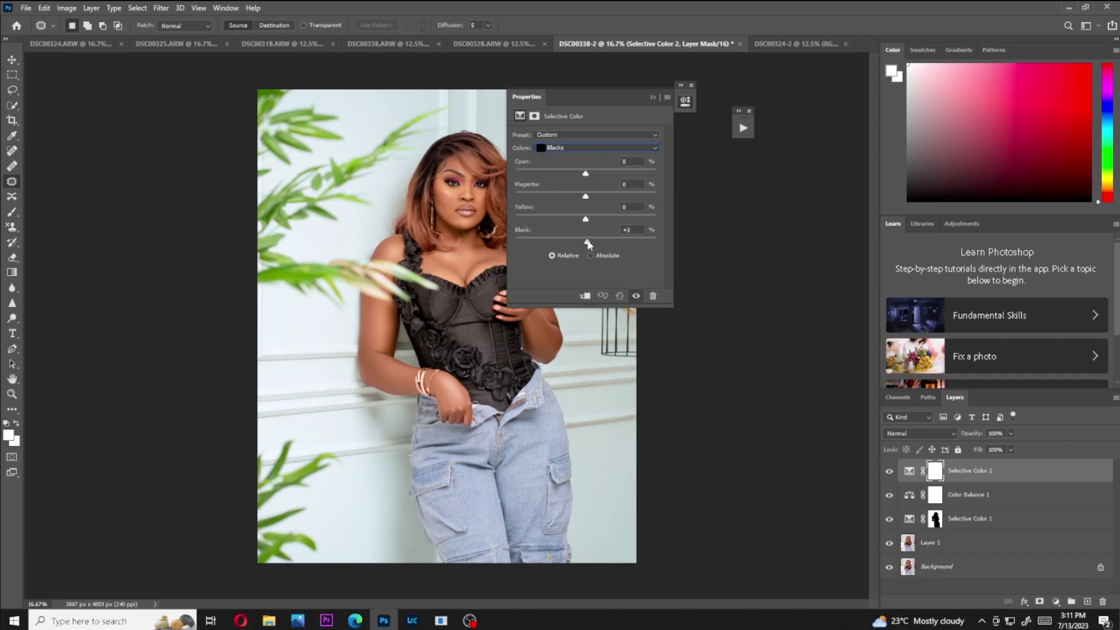
Fine-tune the Yellows and Reds of the second Selective Color adjustment.
left_click(576, 150)
left_click(572, 163)
left_click_drag(586, 176, 576, 178)
left_click(575, 150)
left_click(570, 158)
left_click_drag(586, 226, 582, 223)
left_click(653, 98)
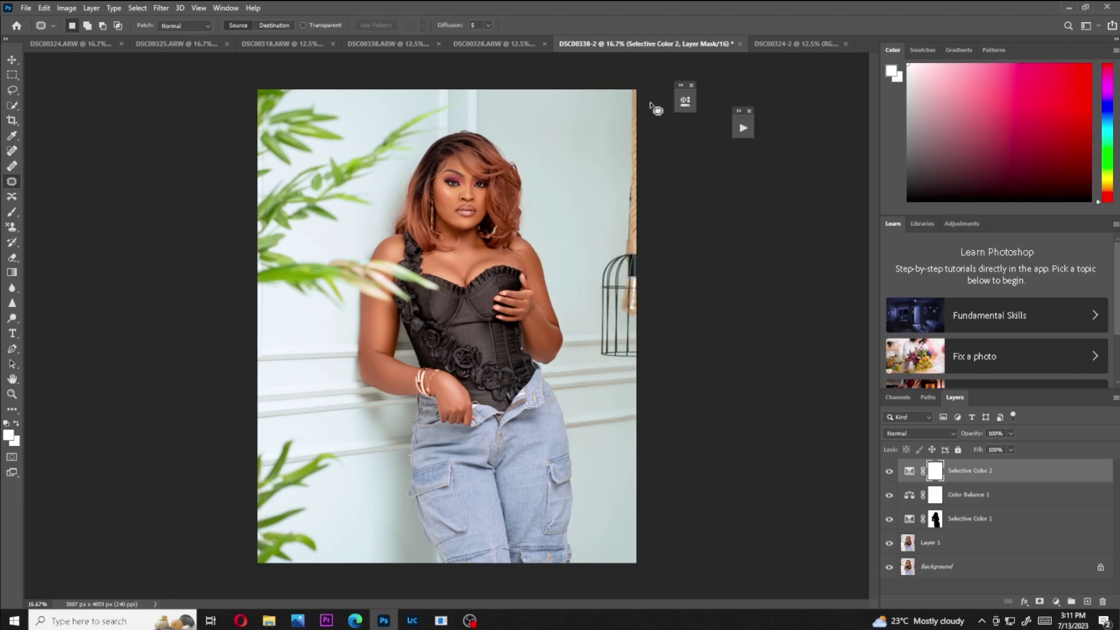
Group the Color Balance and second Selective Color layers and mask the group to the model, using the background mask as the selection.
left_click(975, 504, "shift")
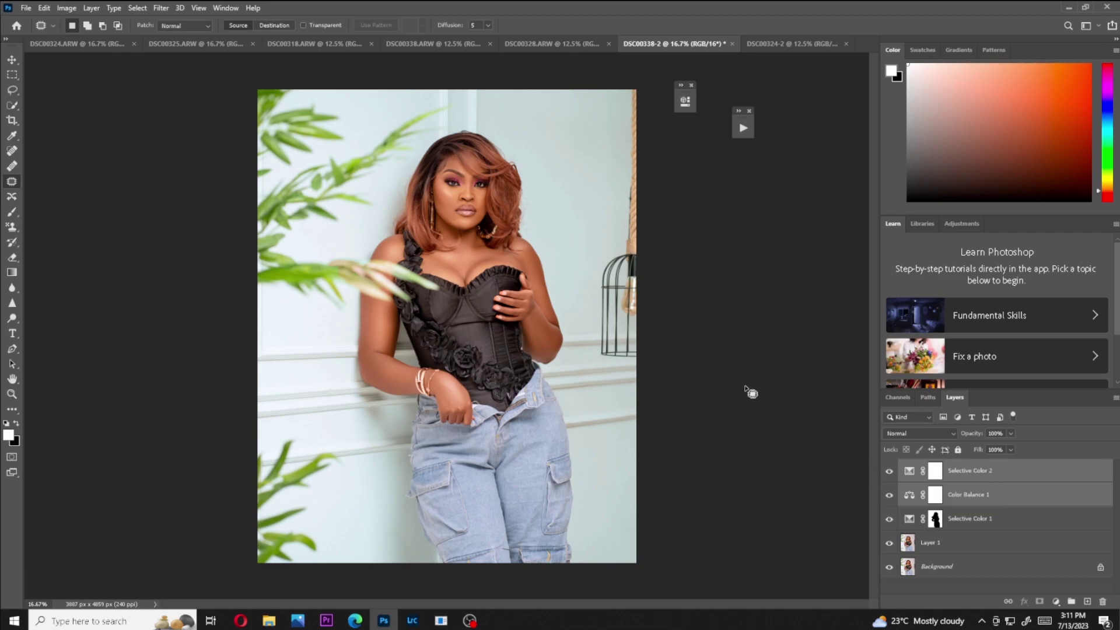
key("ctrl+g")
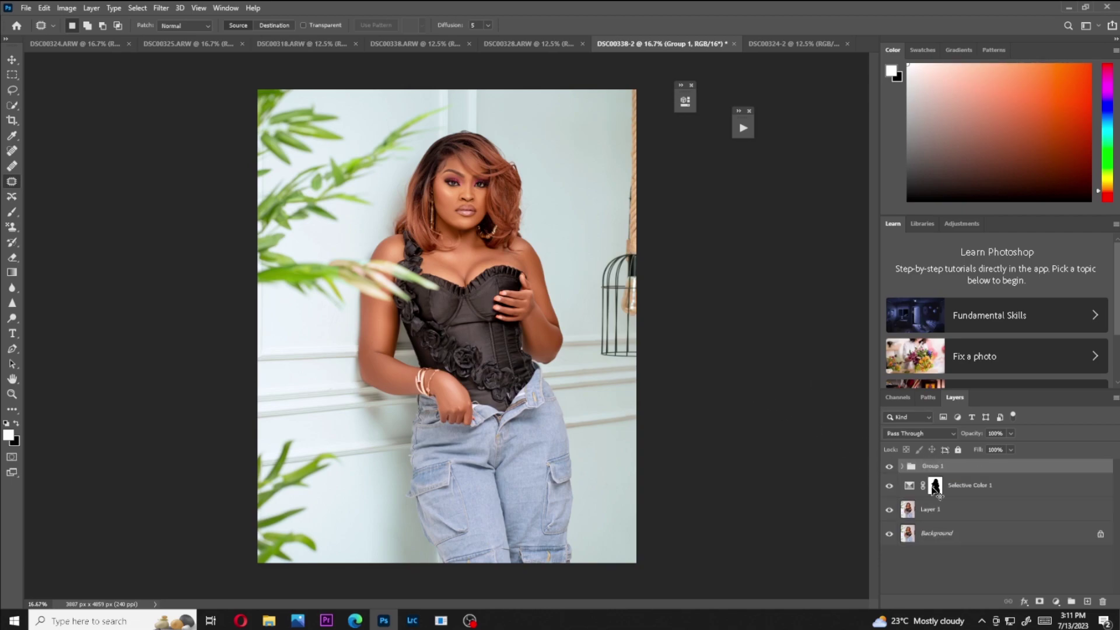
left_click(1040, 601)
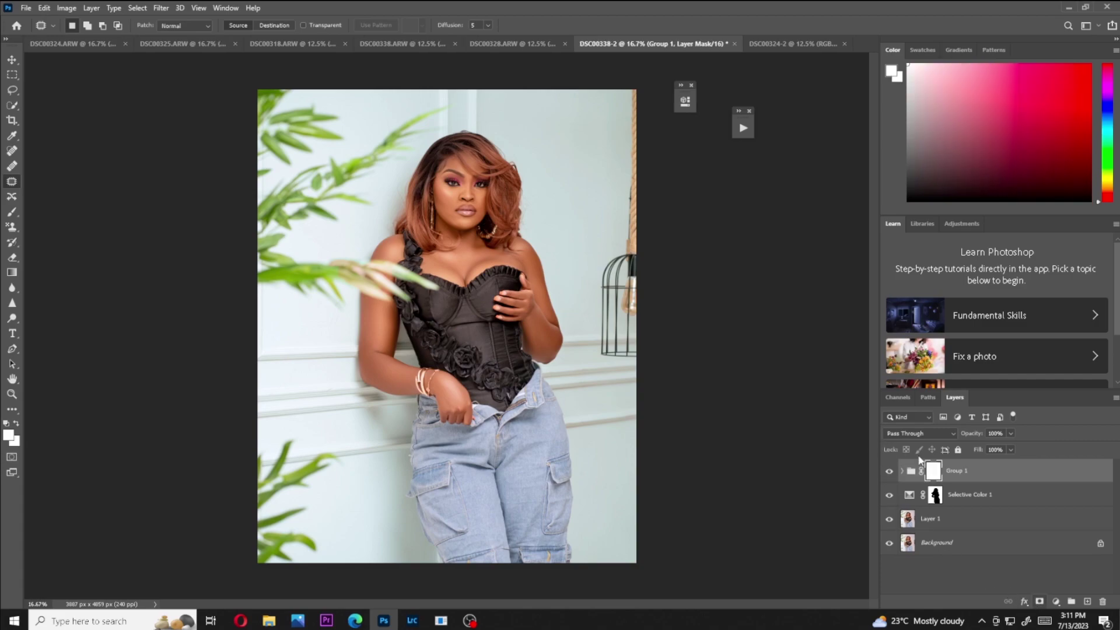
left_click(936, 497, "ctrl")
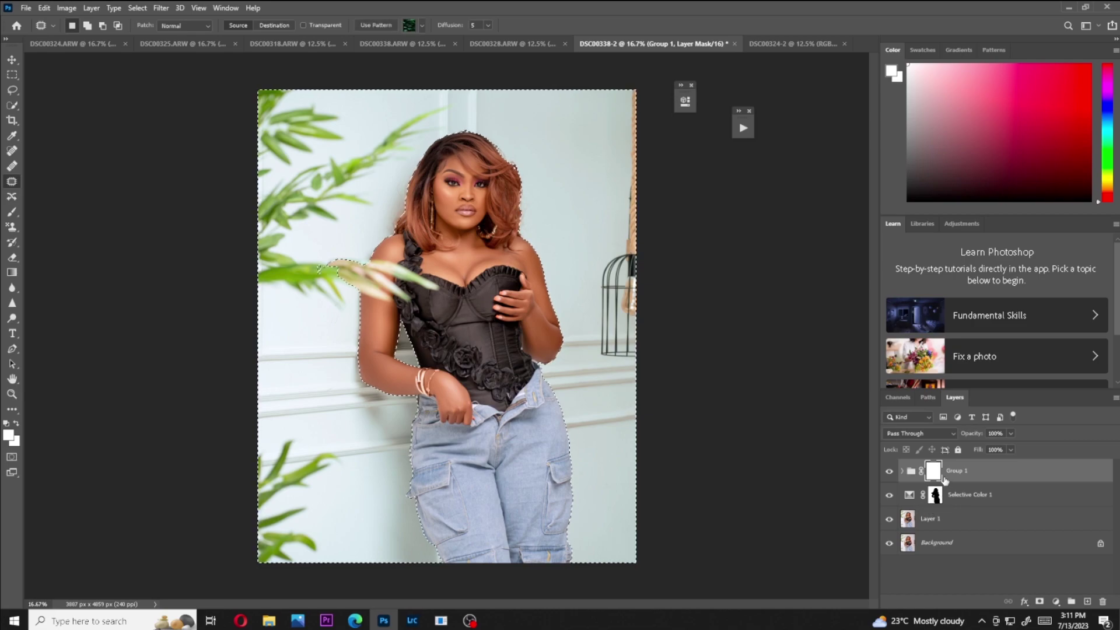
key("ctrl+BackSpace")
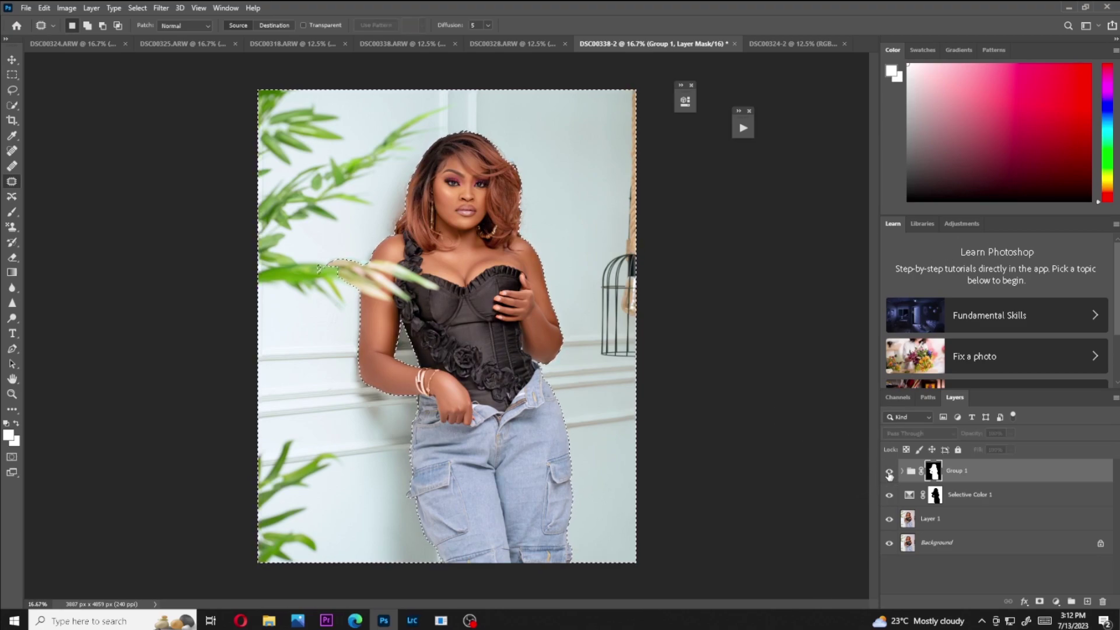
key("ctrl+d")
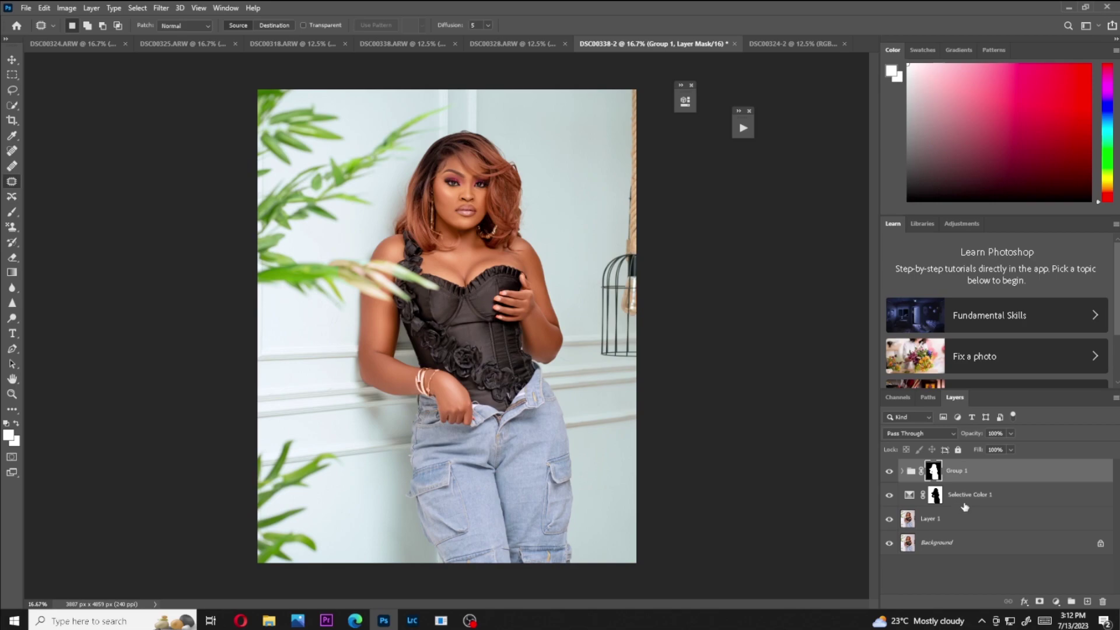
Compare the image with and without Group 1, and with and without the Selective Color 1 background adjustment.
left_click(889, 472)
left_click(889, 472)
left_click(889, 474)
left_click(889, 473)
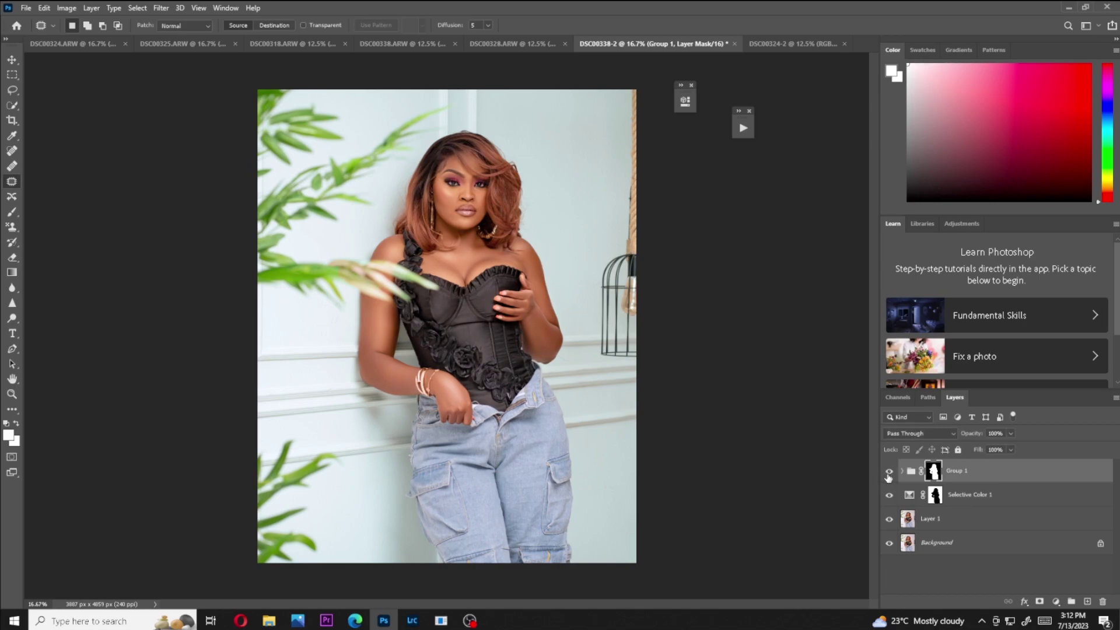
left_click(949, 503)
left_click(890, 495)
left_click(889, 495)
left_click(889, 495)
left_click(889, 495)
Run the Light Contrast action above Group 1.
left_click(960, 477)
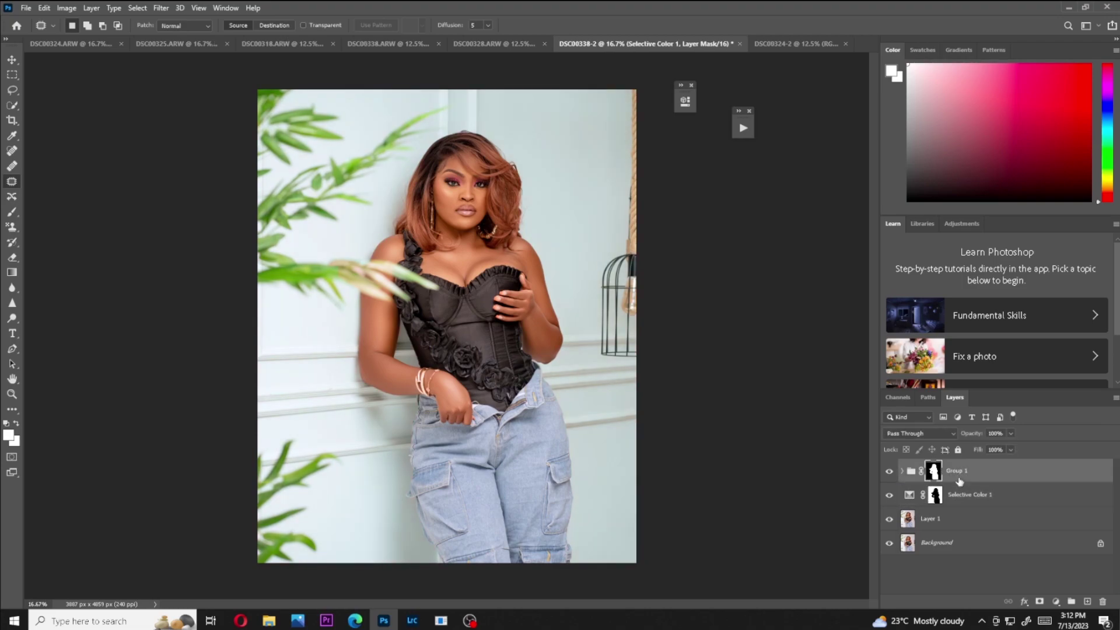
left_click(744, 128)
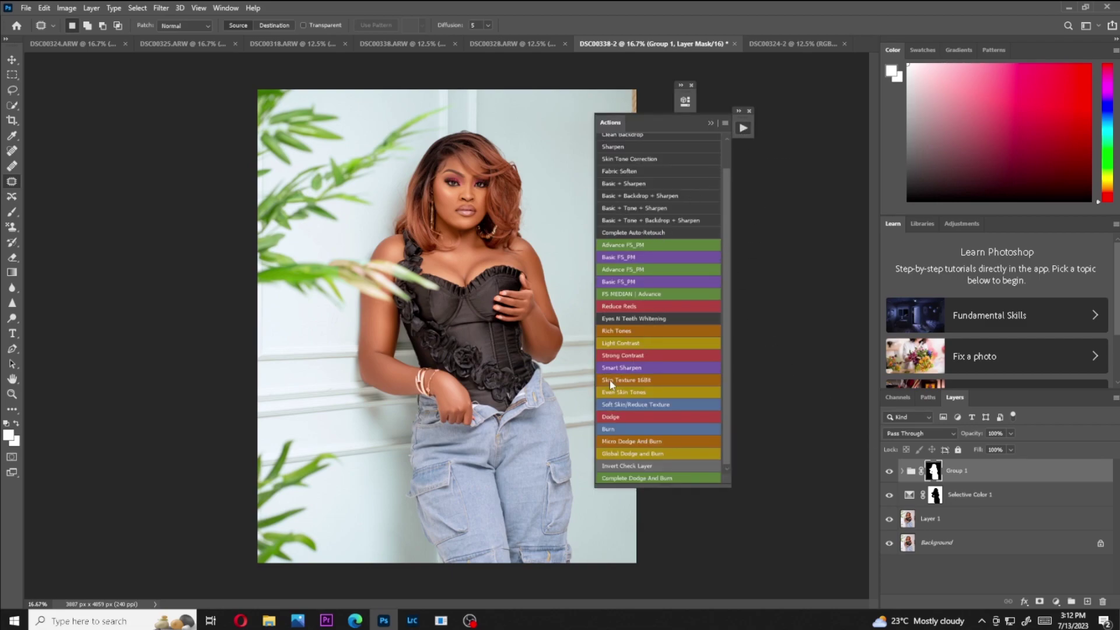
left_click(620, 343)
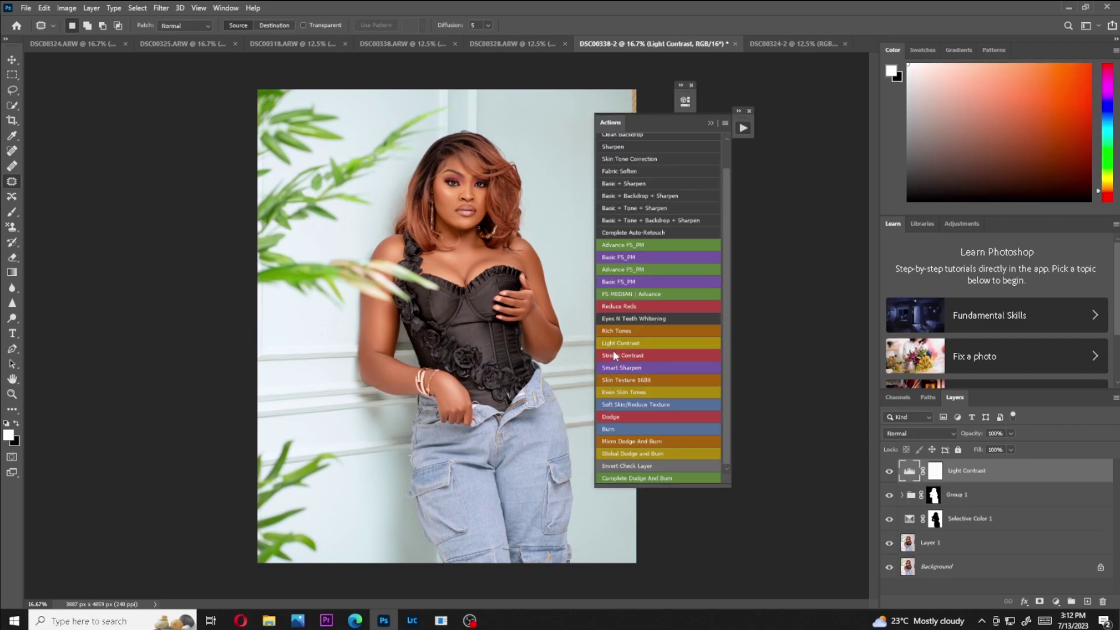
left_click(711, 123)
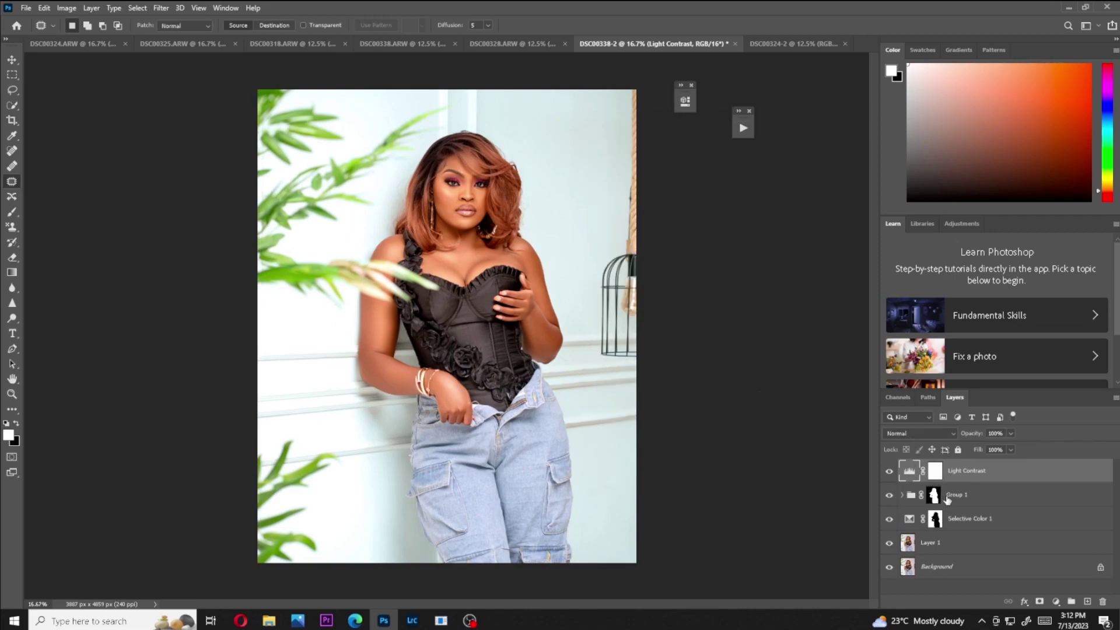
Restrict the Light Contrast layer to the model by replacing its mask with Group 1's mask, and clear the selection.
left_click_drag(940, 500, 935, 501)
left_click(934, 500, "ctrl")
left_click_drag(934, 496, 934, 470)
left_click(507, 232)
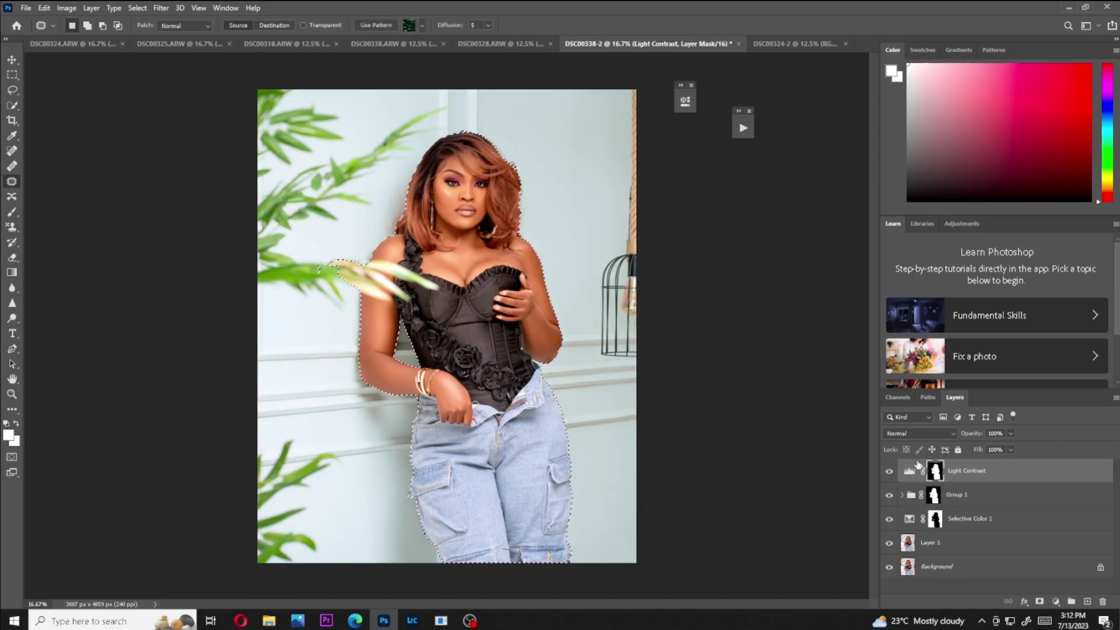
key("ctrl+d")
Reduce the Light Contrast layer's opacity and set the opacity of Group 1 to 76%.
left_click_drag(1010, 433, 989, 448)
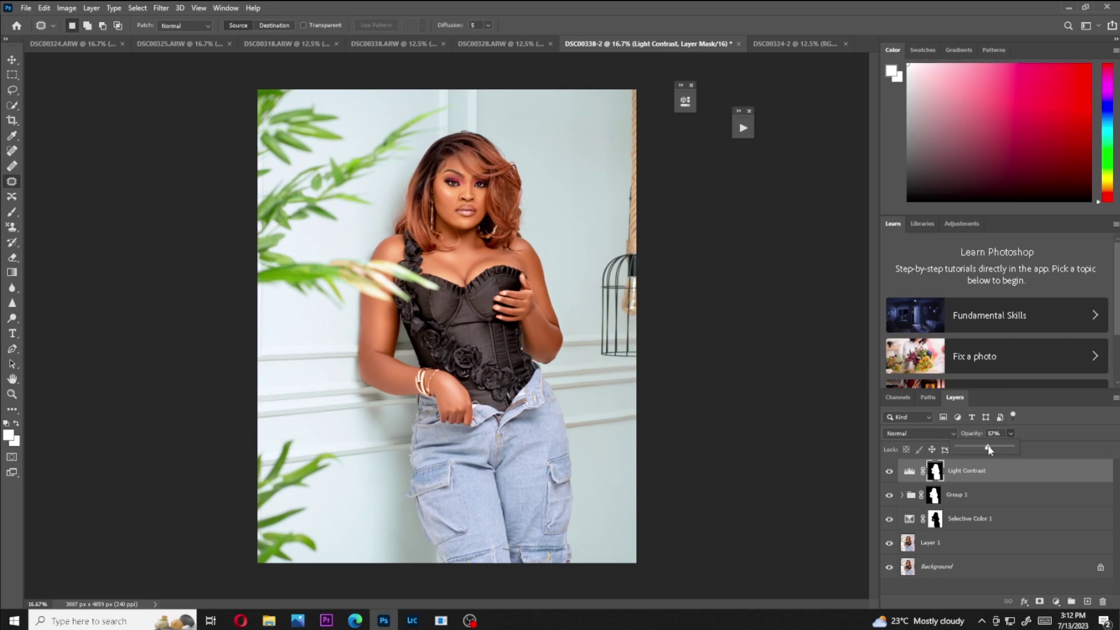
mouse_move(990, 448)
left_mouse_down()
mouse_move(979, 451)
mouse_move(1009, 451)
mouse_move(1000, 452)
left_mouse_up()
left_click(968, 496)
left_click(1056, 603)
left_click(967, 468)
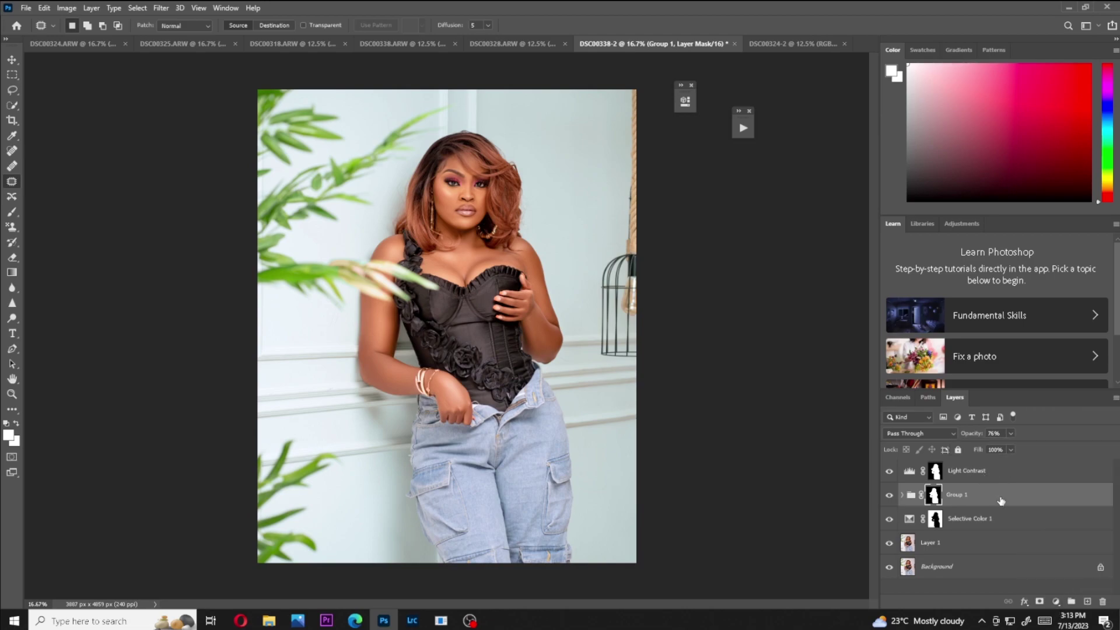
Add a Hue/Saturation adjustment above Light Contrast with Saturation at -3, and compare the image with and without it.
left_click(986, 475)
left_click(1056, 603)
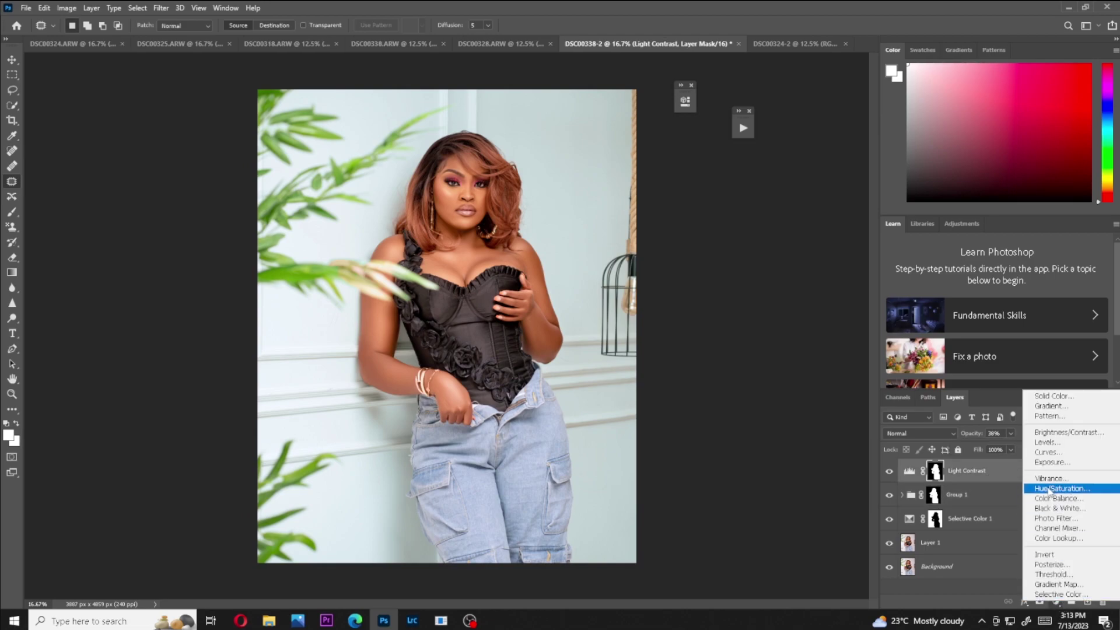
left_click(1059, 488)
left_click_drag(586, 204, 583, 206)
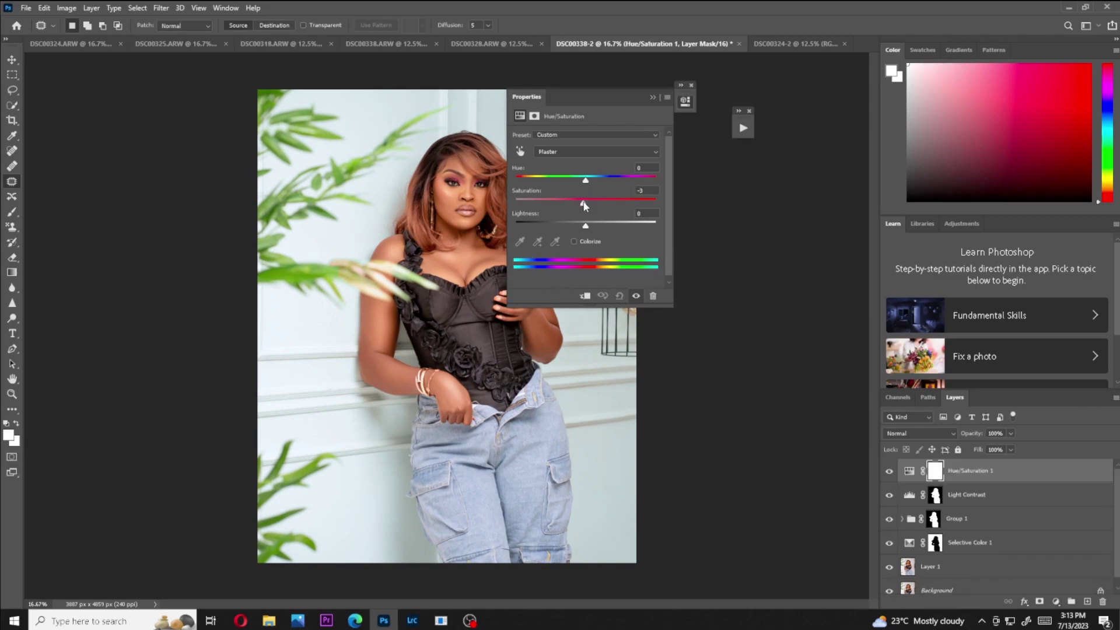
left_click(653, 97)
left_click(889, 471)
left_click(889, 471)
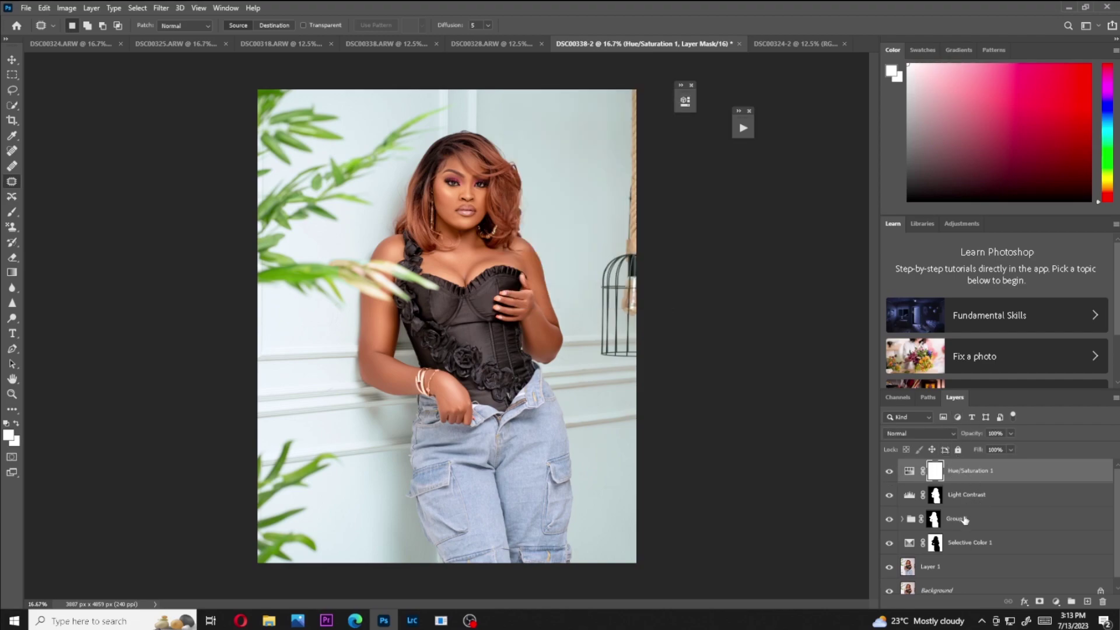
Merge all layers from Hue/Saturation 1 down to the Background into one layer.
left_click(944, 592, "shift")
right_click(943, 580)
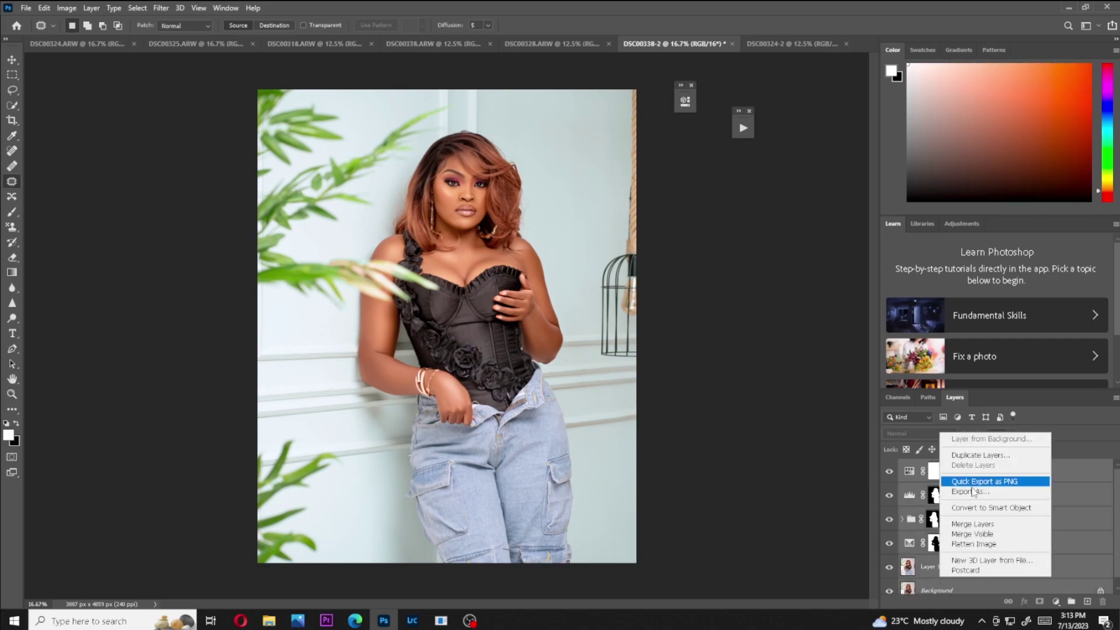
left_click(992, 527)
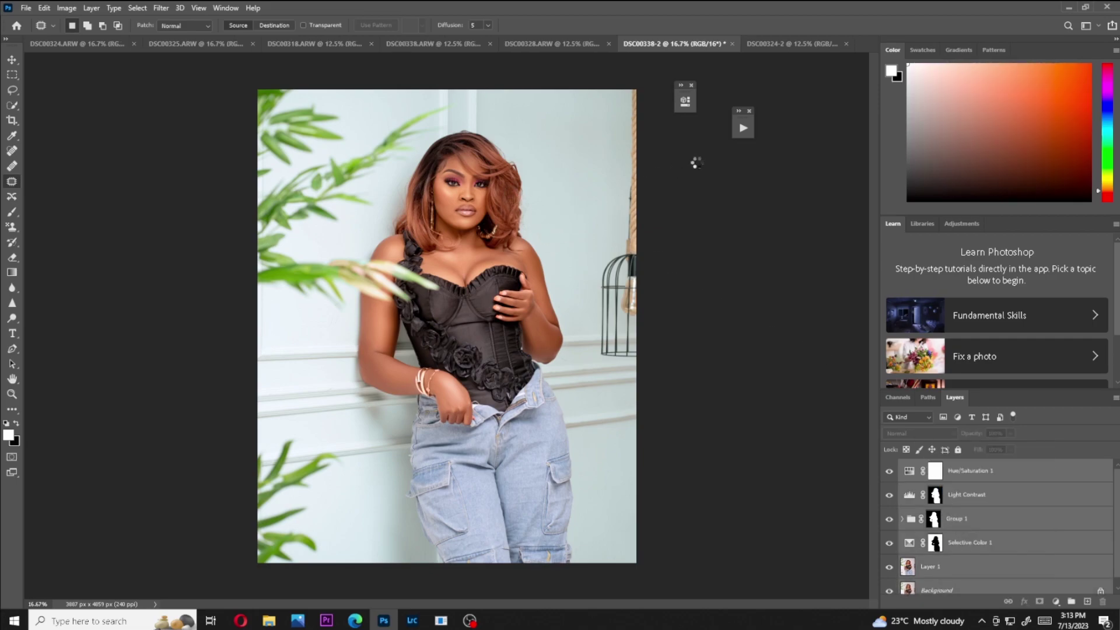
Run the Eyes N Teeth Whitening action and select the mask of its Photo Filter 1 layer.
left_click(742, 128)
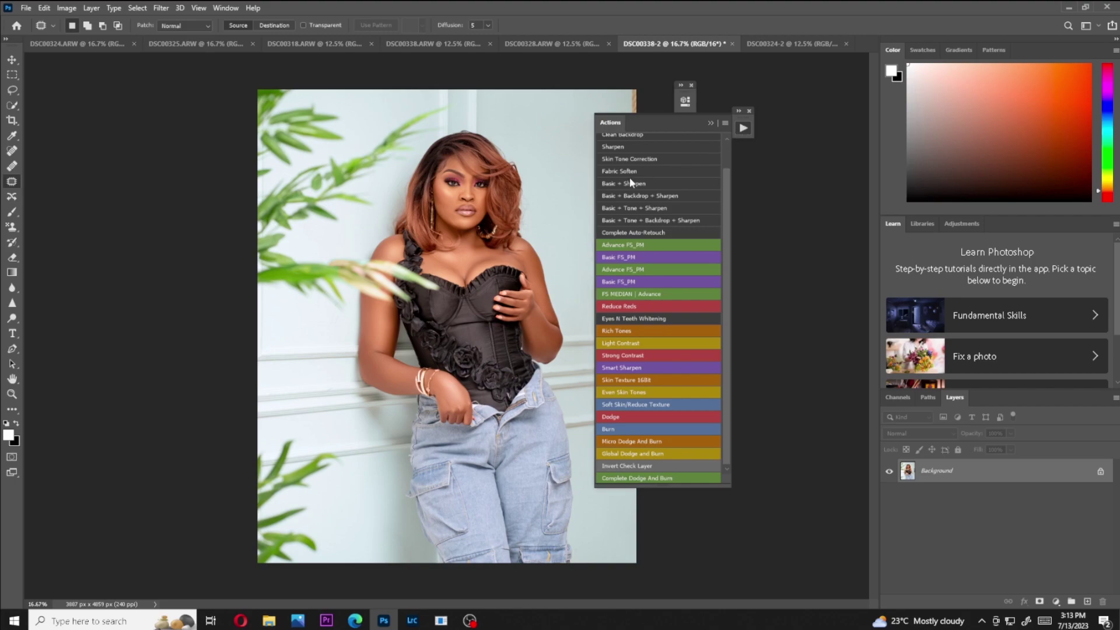
left_click(621, 320)
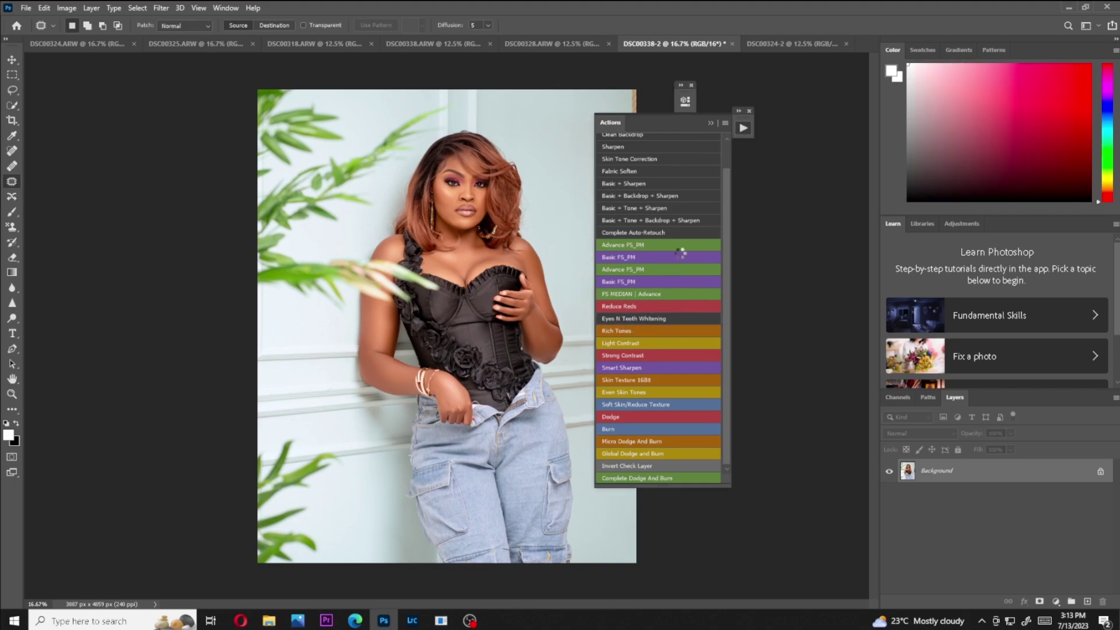
left_click(711, 122)
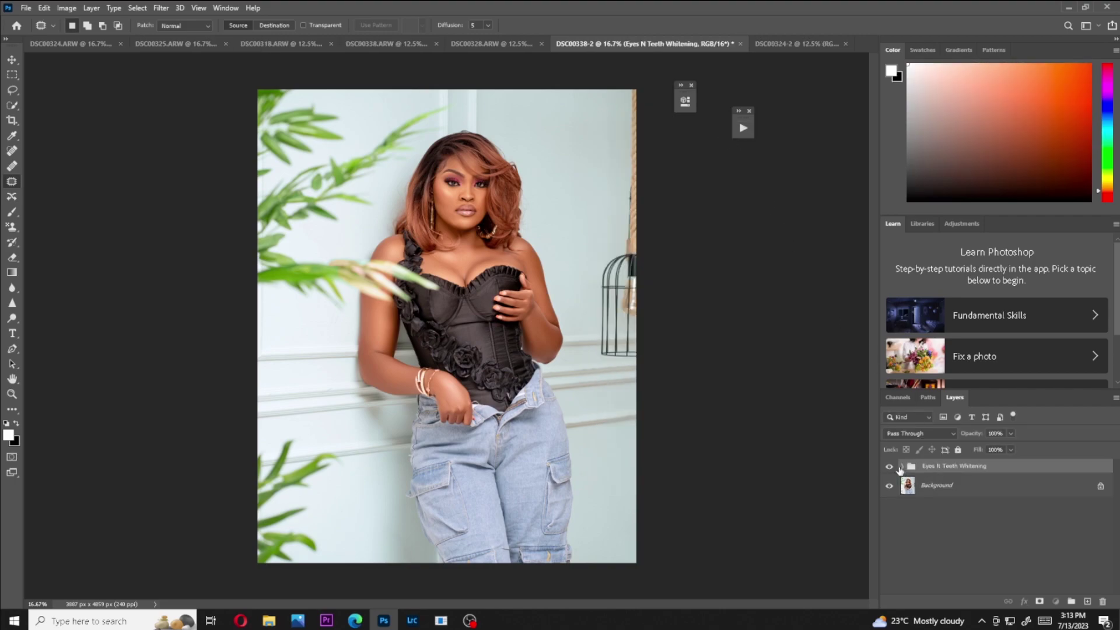
left_click(902, 466)
left_click(943, 533)
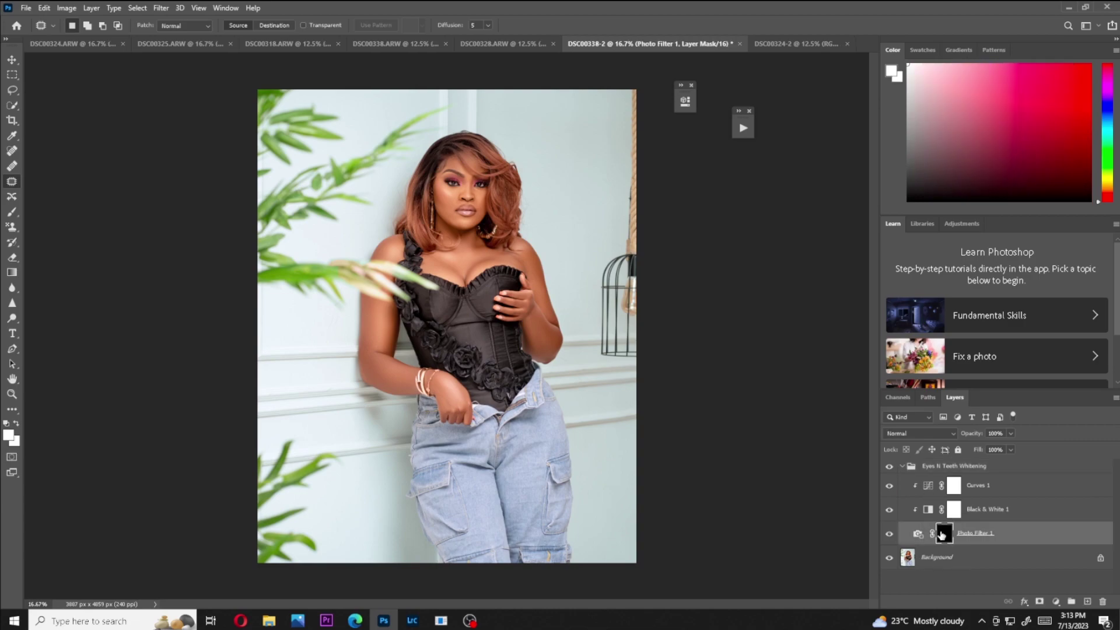
Paint the Photo Filter 1 mask white over the first eye with a small brush at 100% flow.
key("ctrl+plus")
key("ctrl+plus")
key("ctrl+plus")
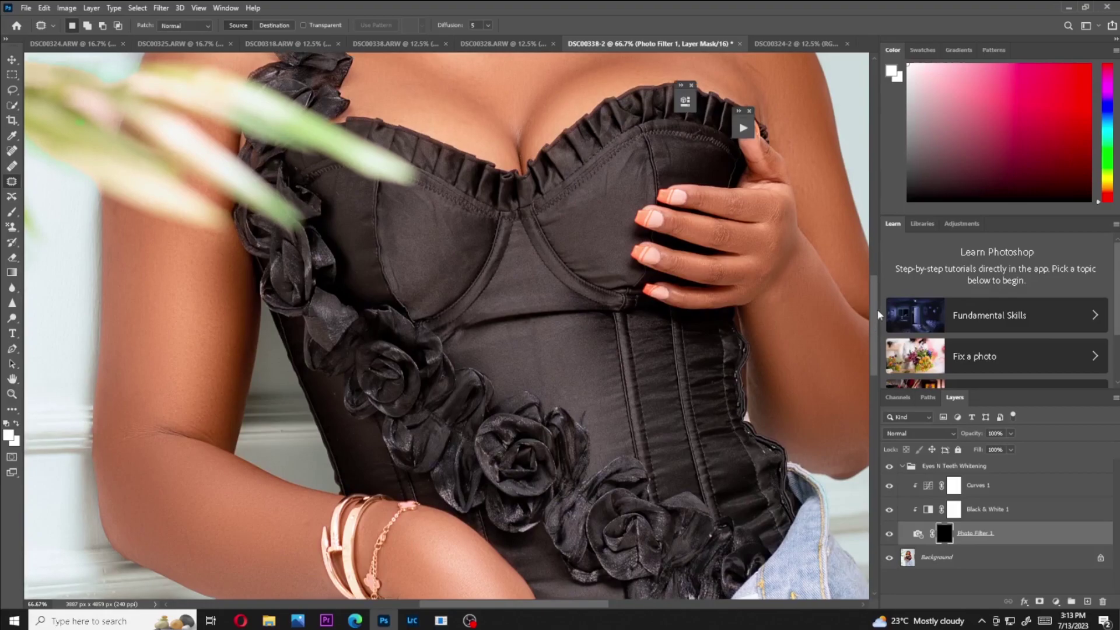
key("ctrl+plus")
scroll(869, 233, "up", 5)
scroll(560, 309, "up", 6)
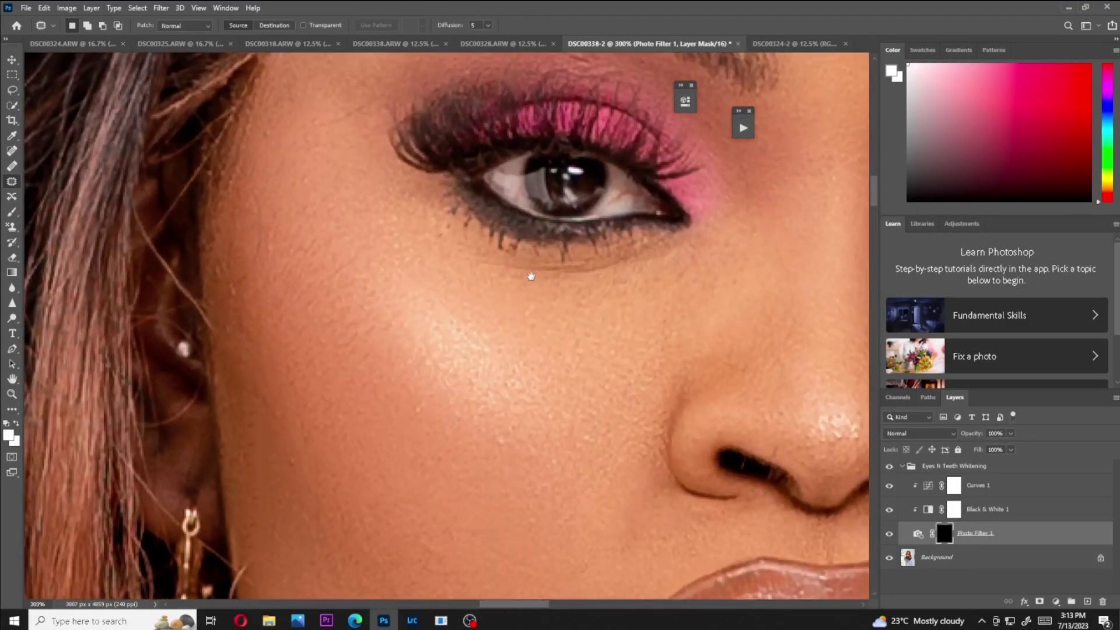
left_click_drag(531, 276, 505, 351)
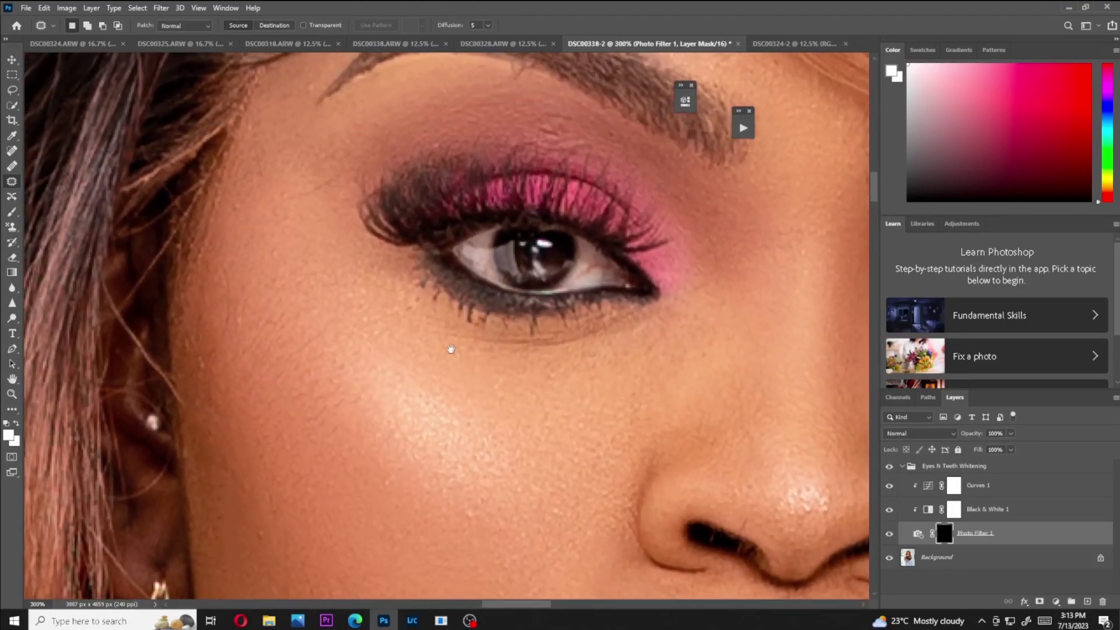
left_click(12, 212)
key("bracketleft")
key("bracketleft")
key("bracketleft")
key("bracketleft")
key("bracketleft")
key("bracketleft")
key("bracketleft")
key("bracketleft")
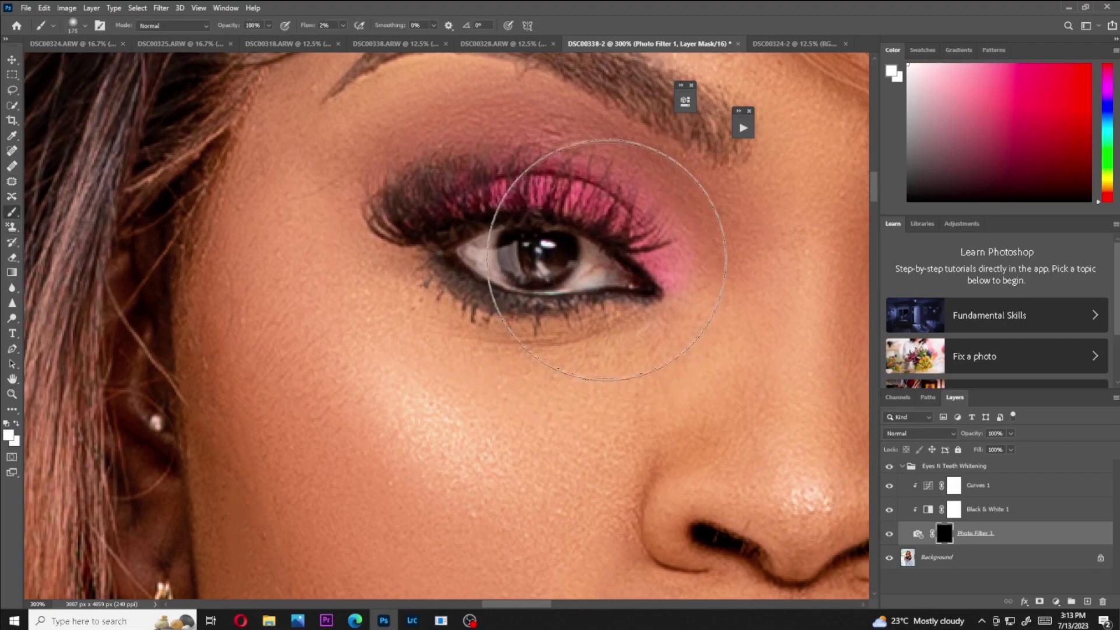
key("bracketleft")
key("bracketleft")
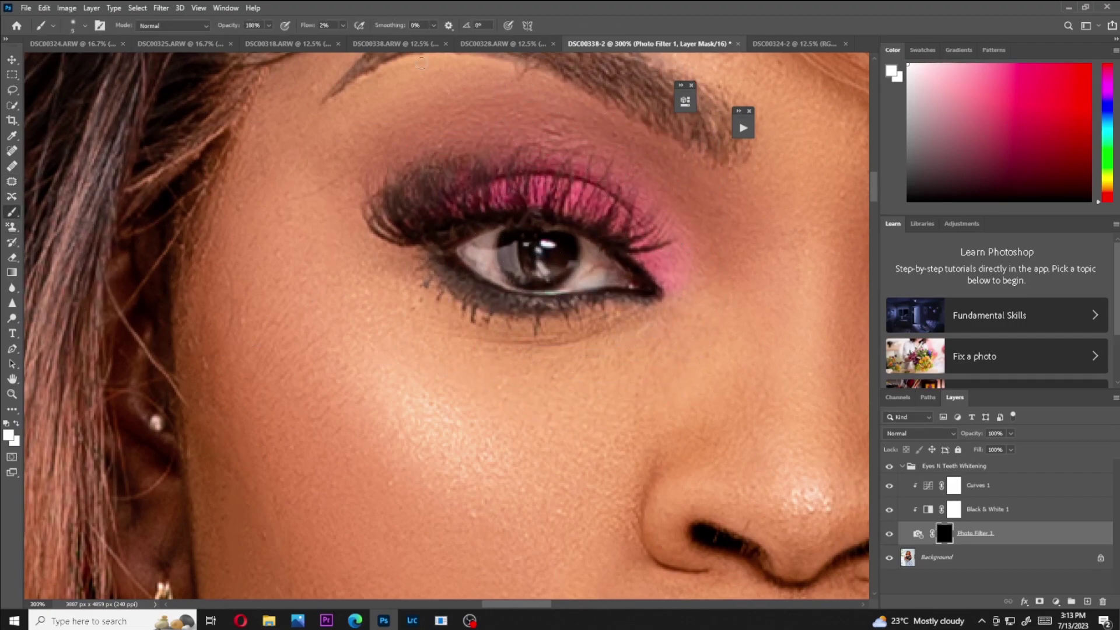
left_click(343, 25)
left_click_drag(344, 38, 413, 49)
left_click(499, 244)
mouse_move(478, 238)
left_mouse_down()
mouse_move(487, 264)
mouse_move(513, 279)
mouse_move(508, 262)
mouse_move(527, 276)
mouse_move(545, 253)
mouse_move(604, 275)
mouse_move(591, 262)
mouse_move(569, 273)
mouse_move(588, 280)
mouse_move(599, 265)
mouse_move(620, 271)
mouse_move(585, 273)
left_mouse_up()
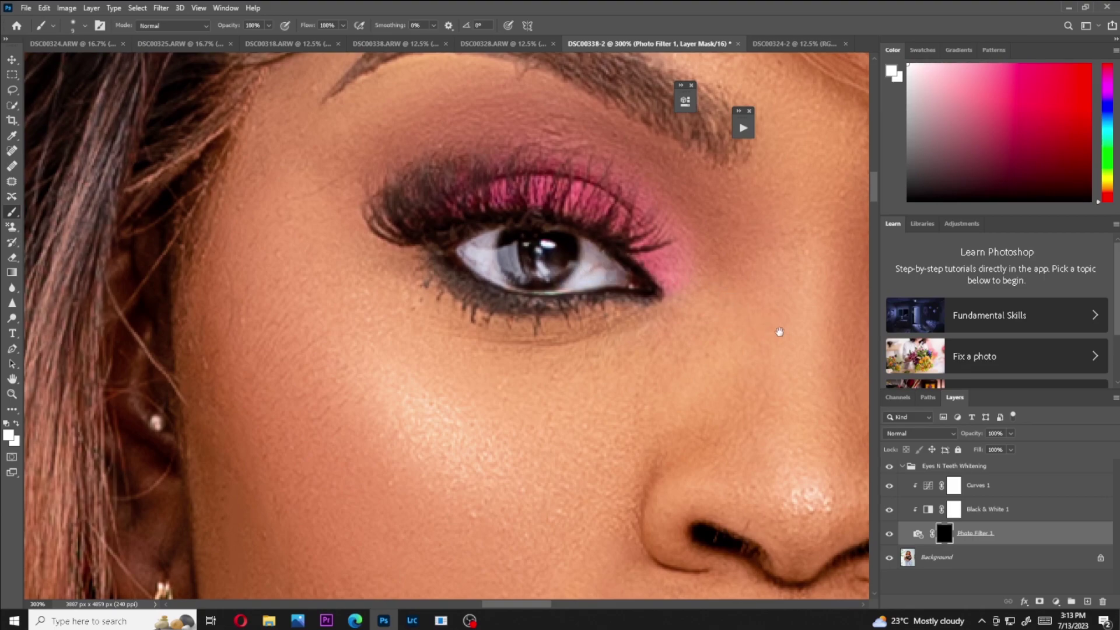
Whiten the model's other eye by painting its white area on the Photo Filter 1 mask.
left_click_drag(780, 328, 555, 363)
mouse_move(695, 289)
left_mouse_down()
mouse_move(657, 287)
mouse_move(674, 282)
mouse_move(693, 296)
mouse_move(732, 279)
mouse_move(725, 290)
mouse_move(778, 264)
mouse_move(783, 299)
mouse_move(779, 269)
left_mouse_up()
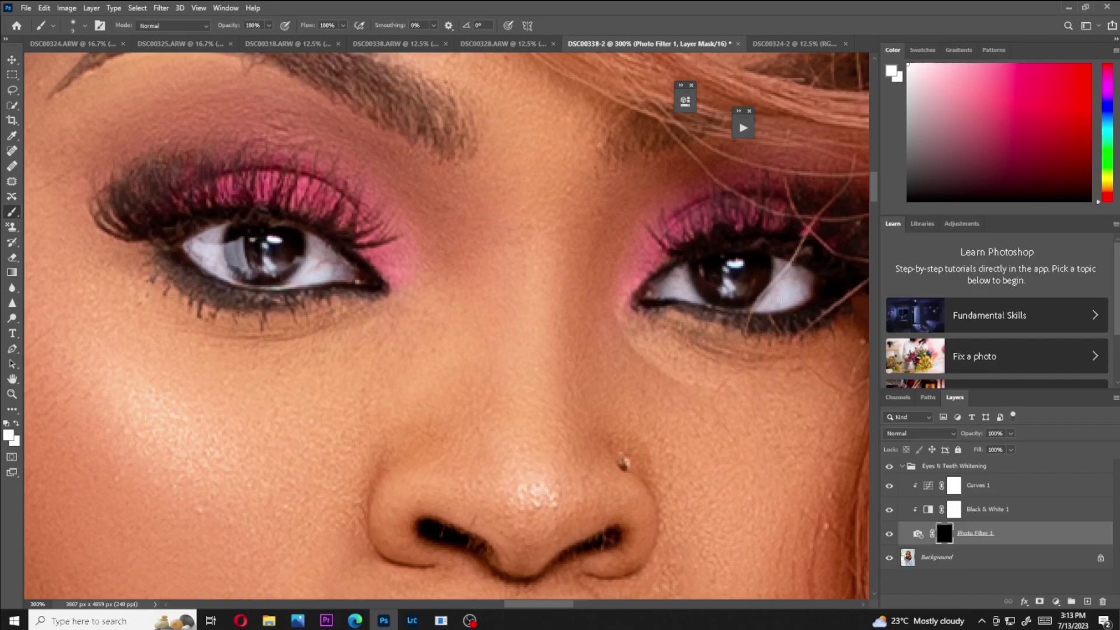
key("ctrl+minus")
key("ctrl+minus")
key("ctrl+minus")
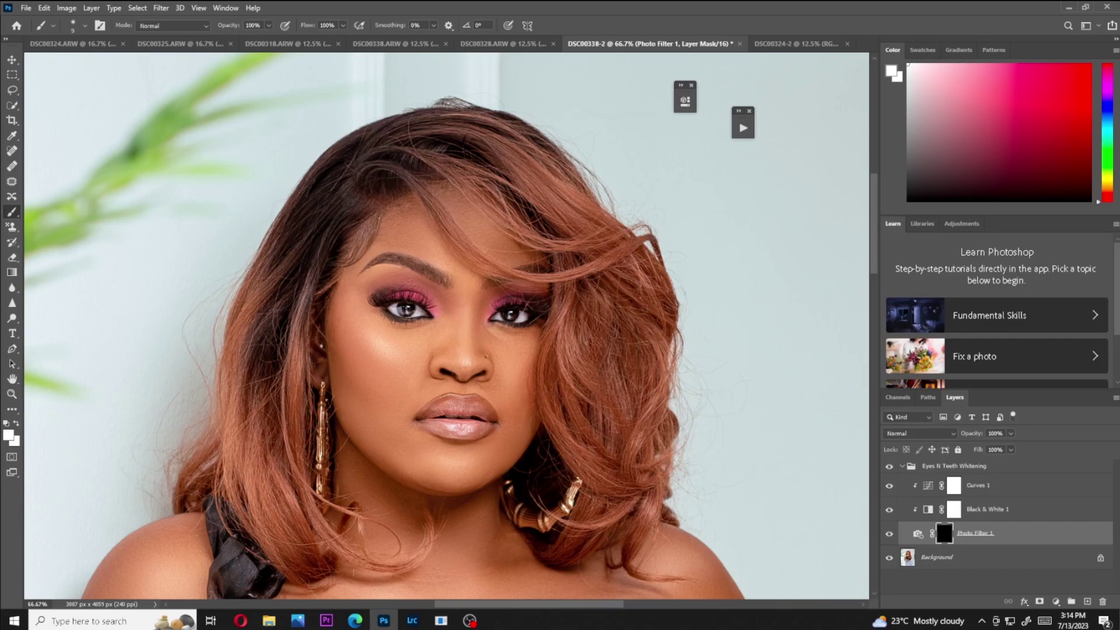
key("ctrl+minus")
key("ctrl+minus")
key("ctrl+minus")
key("ctrl+minus")
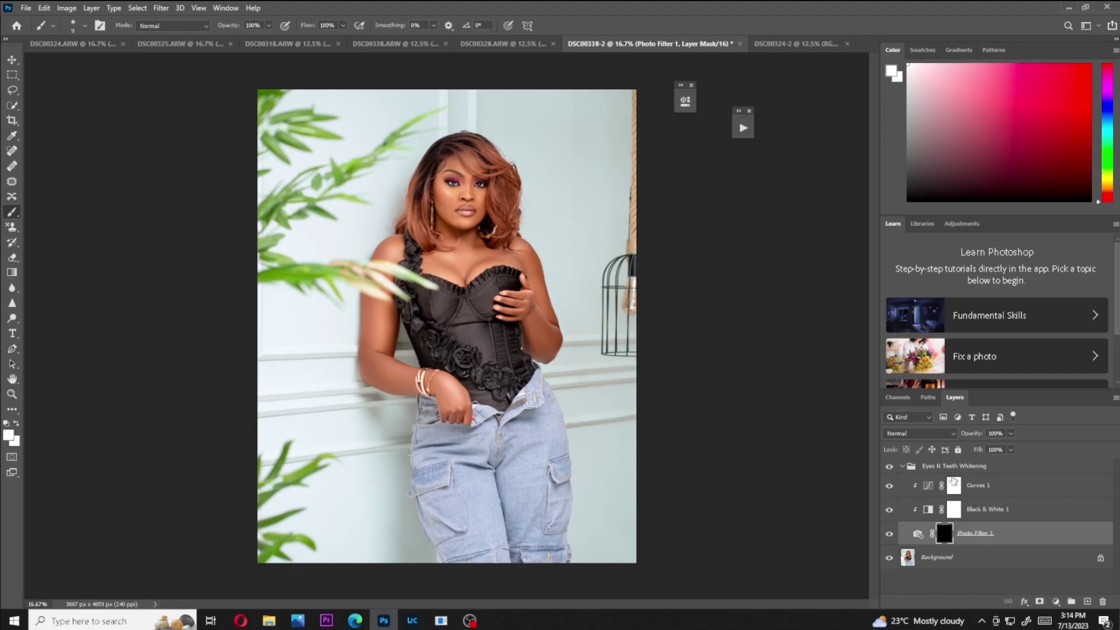
Merge the Eyes N Teeth Whitening group and its layers with the Background.
left_click(951, 469)
left_click(949, 555)
right_click(949, 555)
left_click(951, 513)
left_click(951, 470)
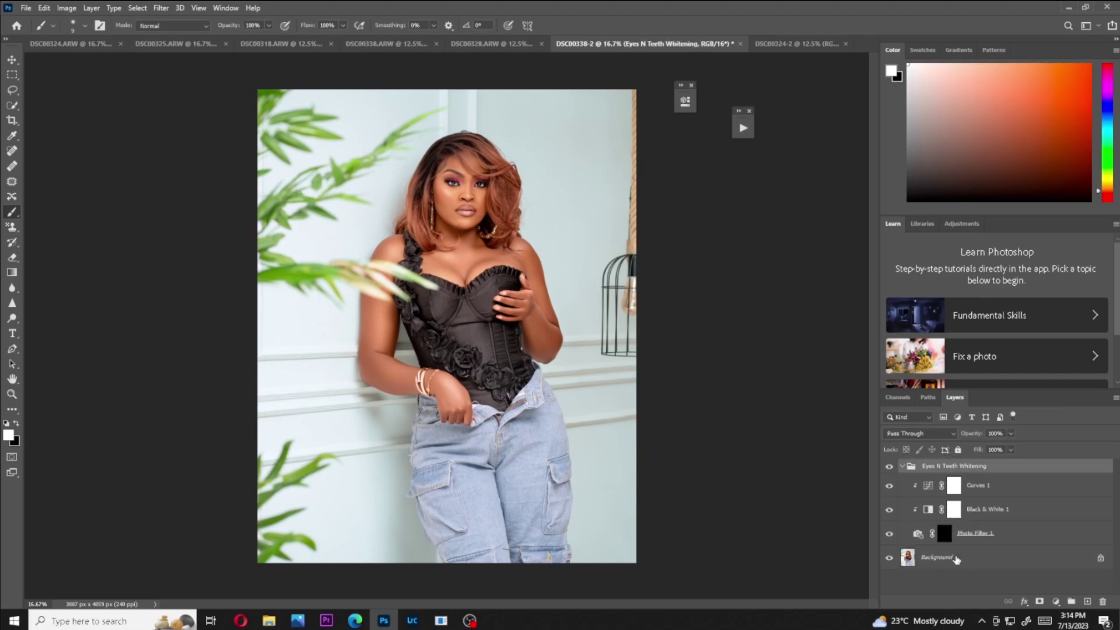
left_click(957, 559)
right_click(955, 549)
left_click(949, 470)
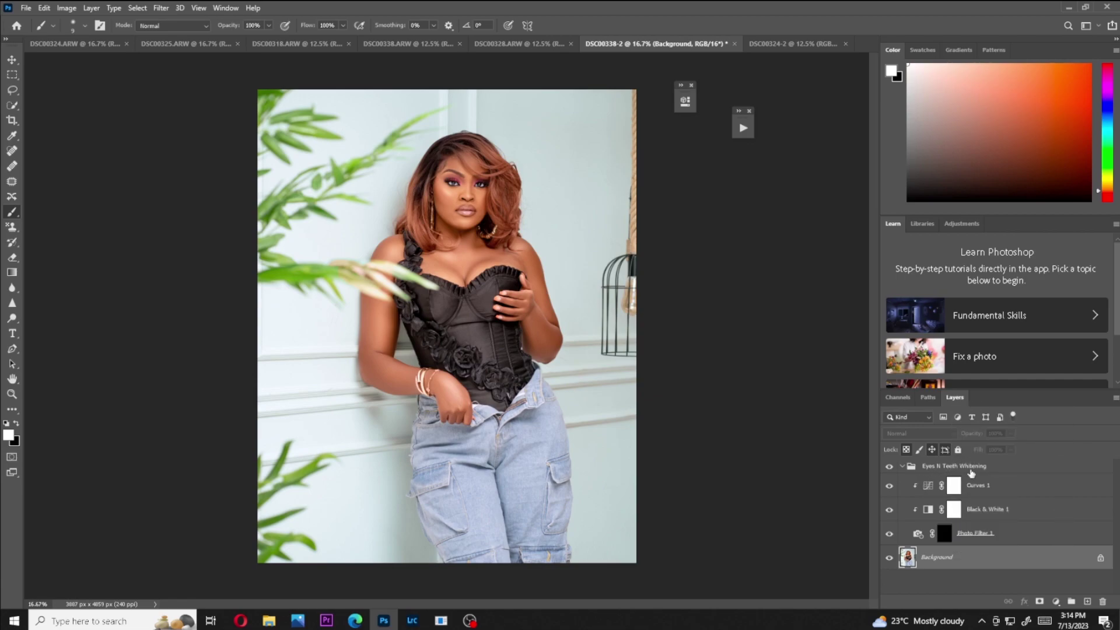
left_click(972, 473, "shift")
right_click(972, 474)
left_click(988, 383)
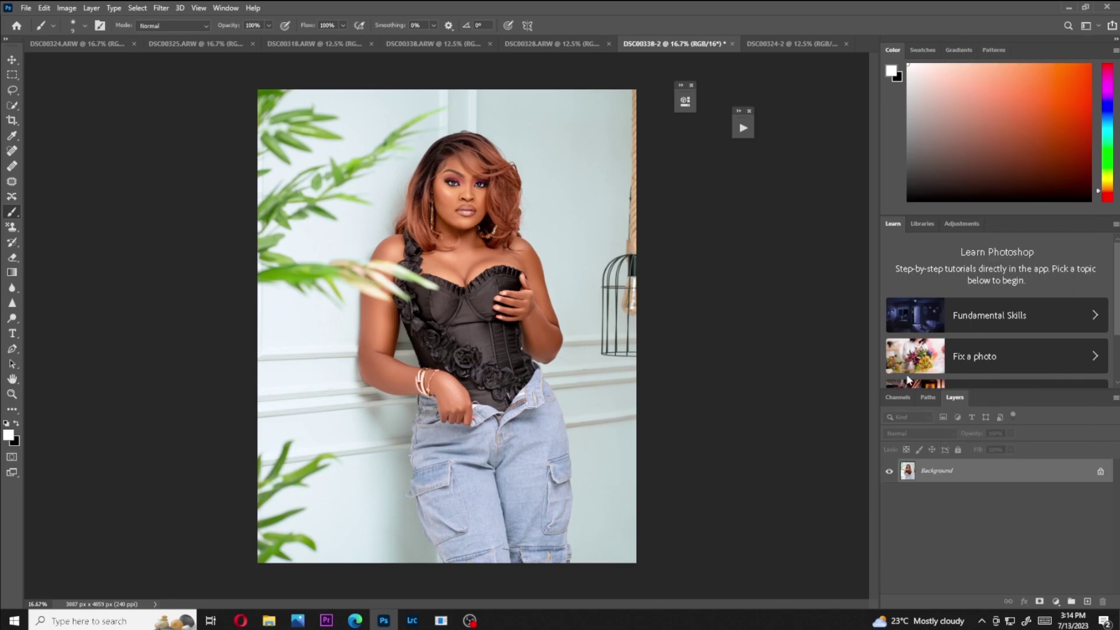
Select the subject, copy it to a new layer, and convert that layer to a Smart Object.
left_click(146, 8)
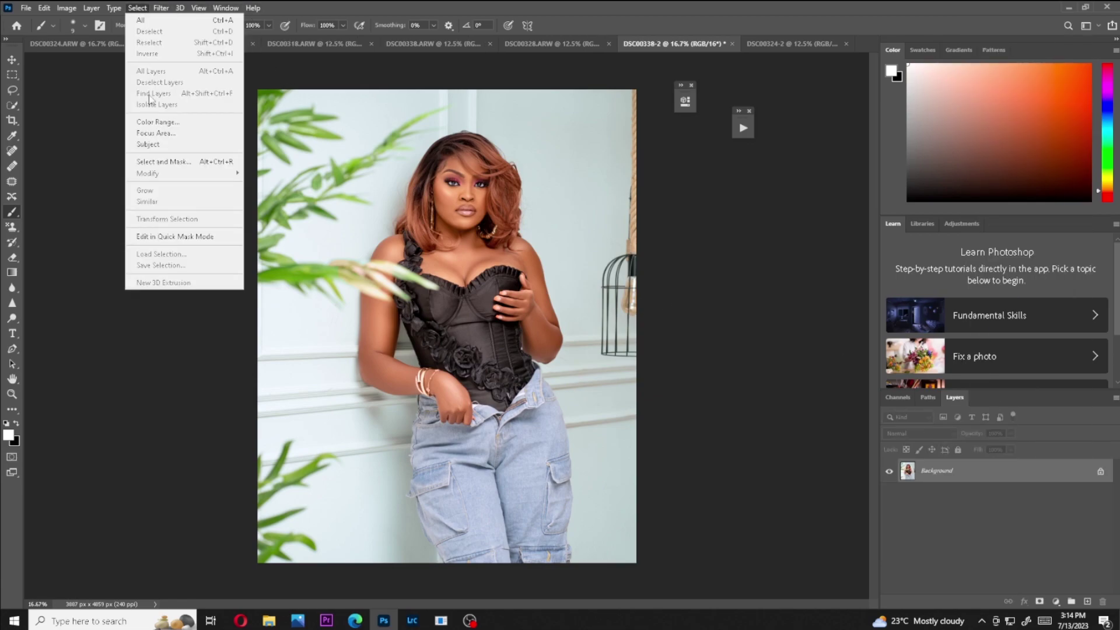
left_click(153, 144)
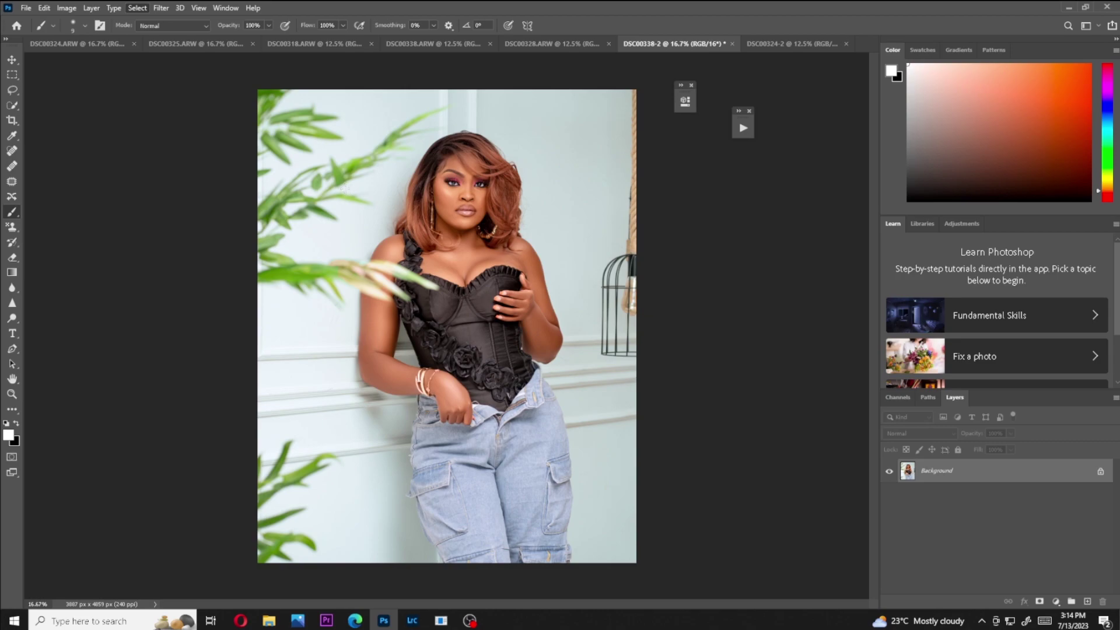
key("w")
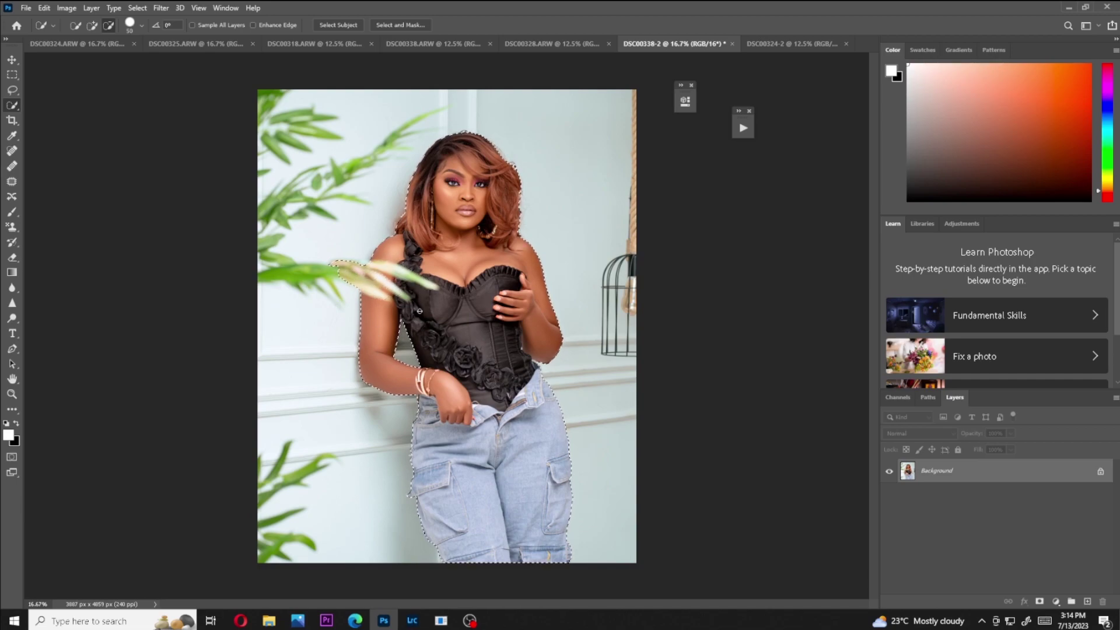
key("ctrl+j")
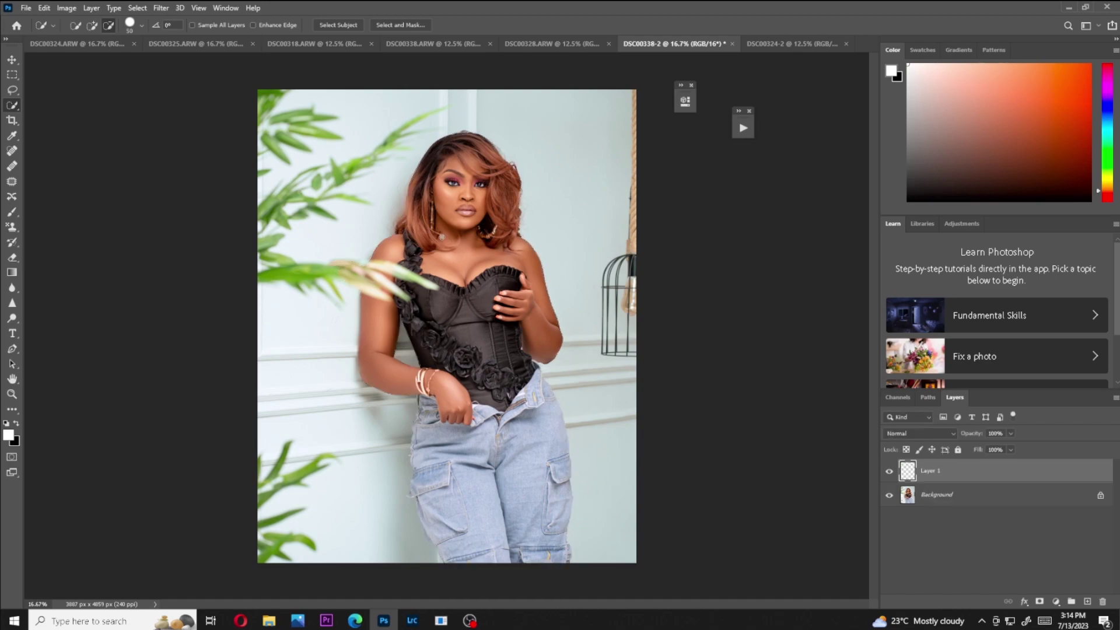
right_click(934, 484)
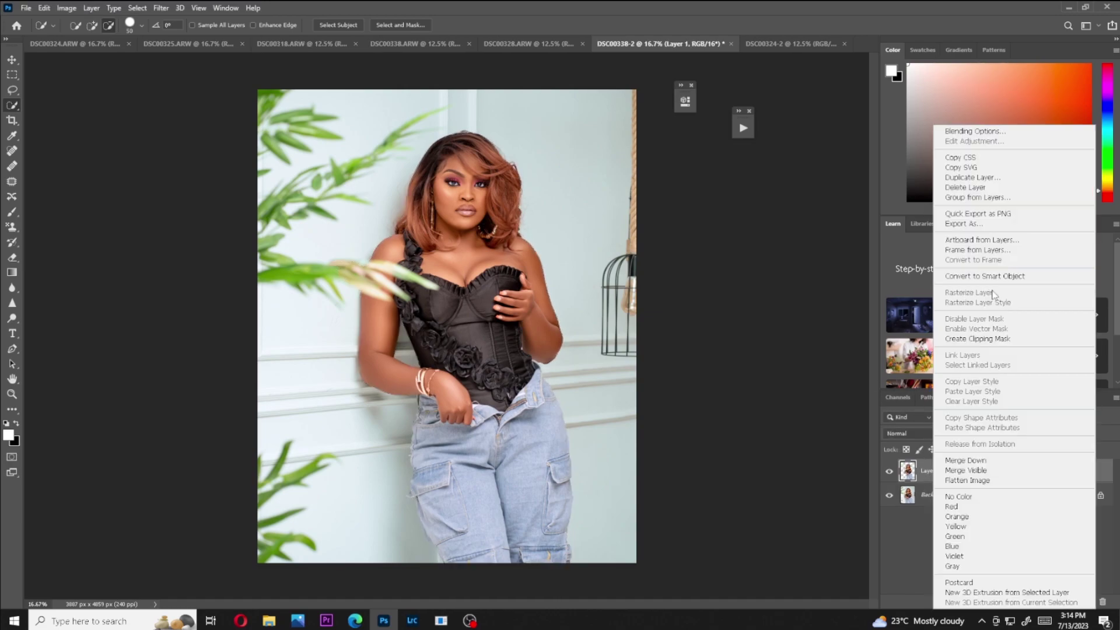
left_click(975, 278)
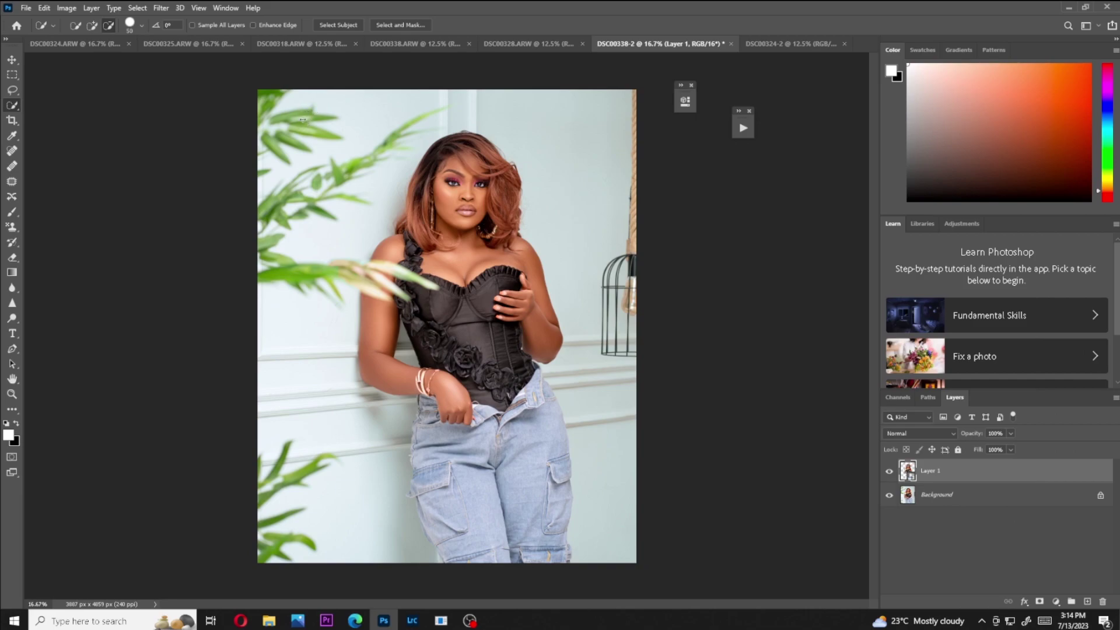
Open Layer 1 in the Camera Raw Filter and set Shadows to +7 and Blacks to -15.
left_click(163, 9)
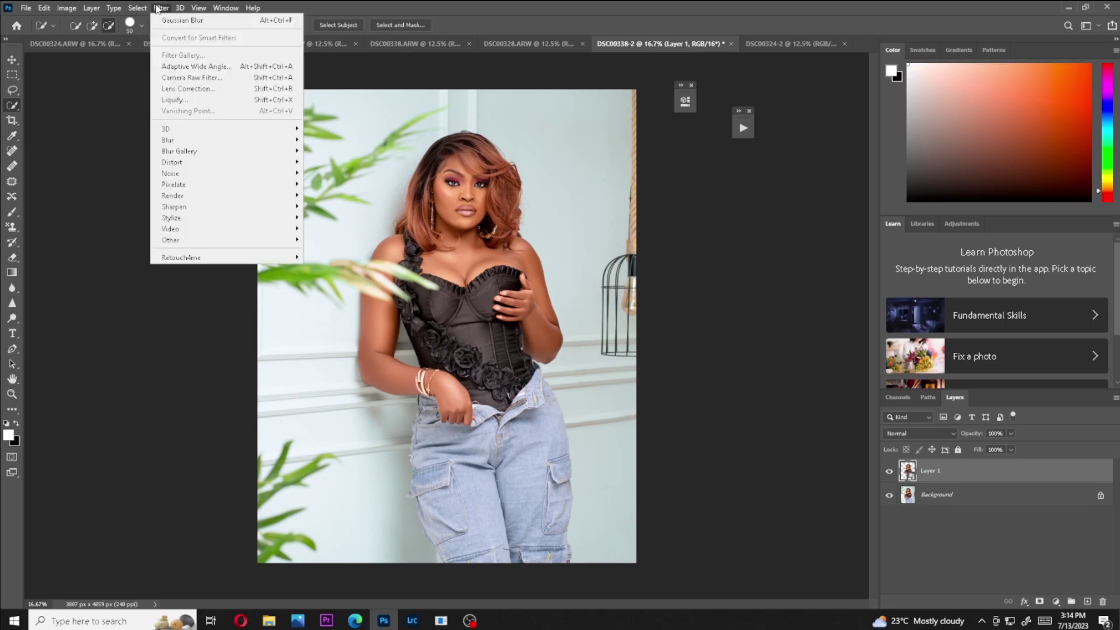
left_click(182, 78)
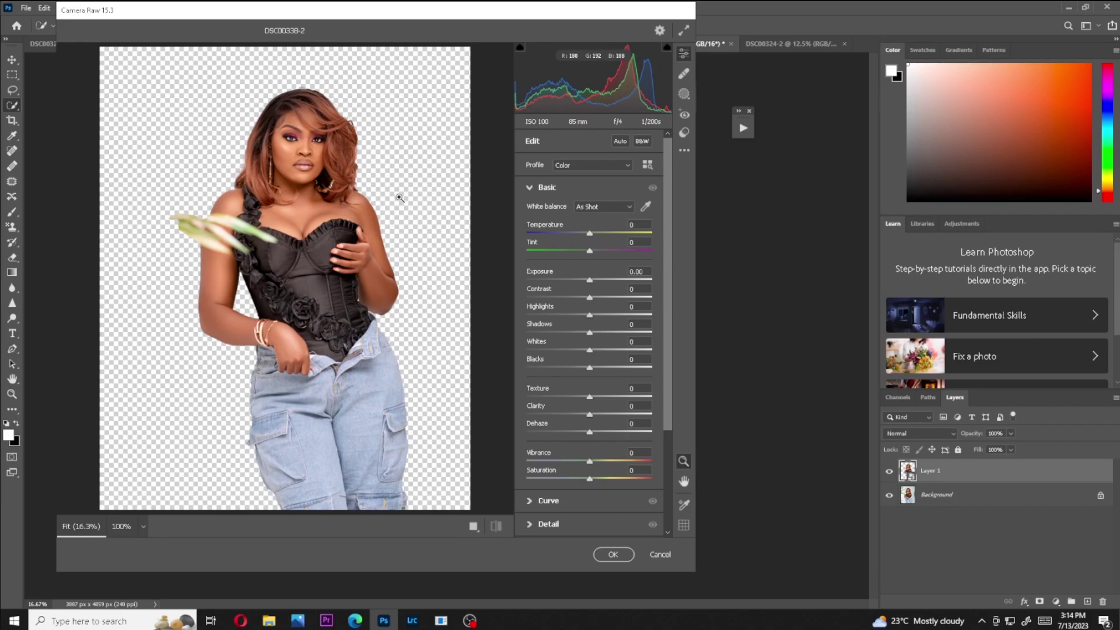
left_click(296, 138)
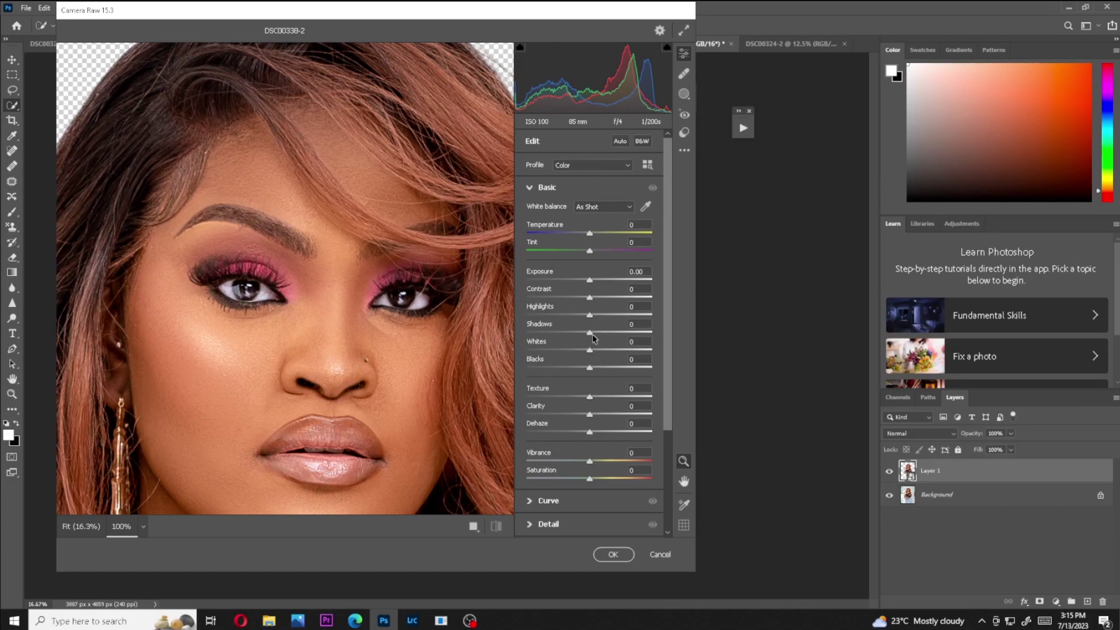
left_click_drag(590, 335, 580, 368)
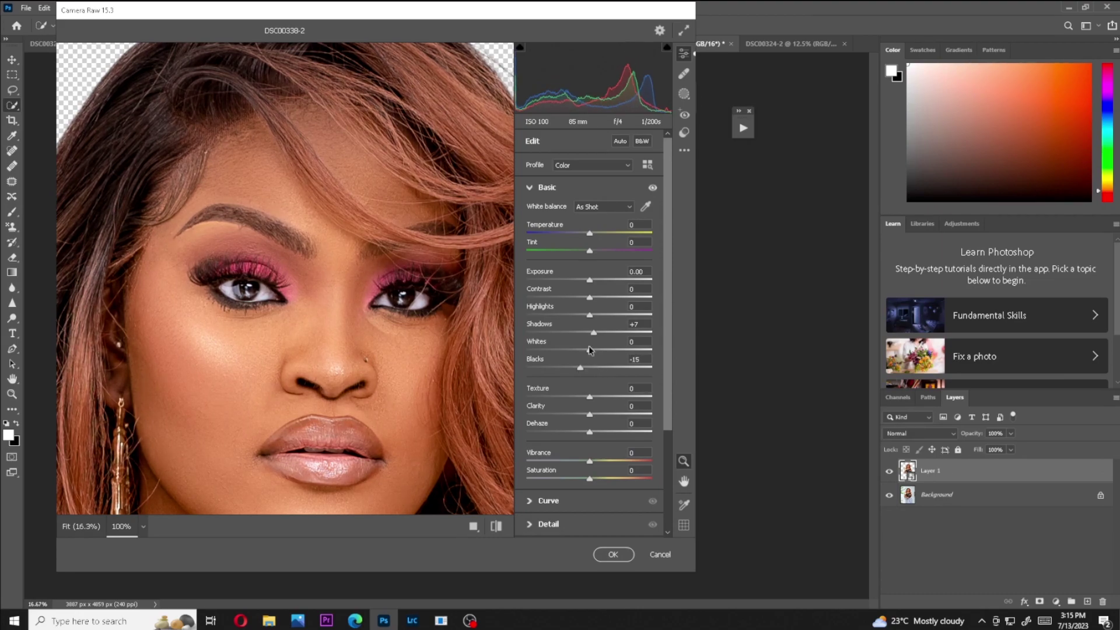
Set Temperature to +1, fine-tune Tint and Saturation, apply the Camera Raw filter, and compare the image with and without Layer 1.
left_click_drag(590, 233, 592, 251)
left_click_drag(355, 384, 357, 382)
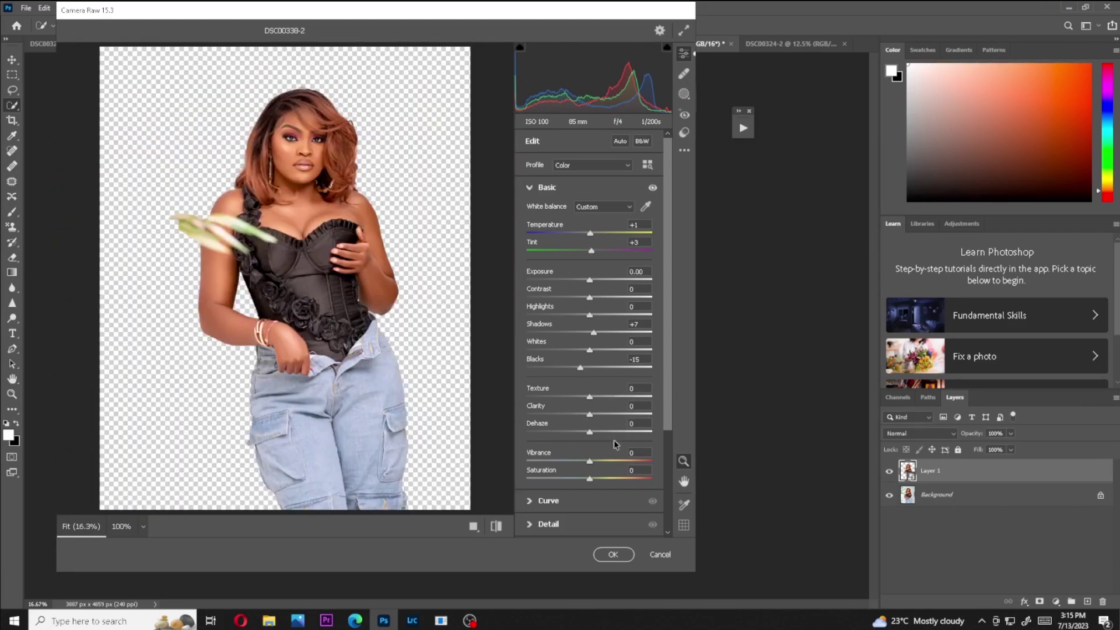
left_click_drag(593, 253, 592, 254)
left_click_drag(590, 480, 589, 481)
left_click(613, 555)
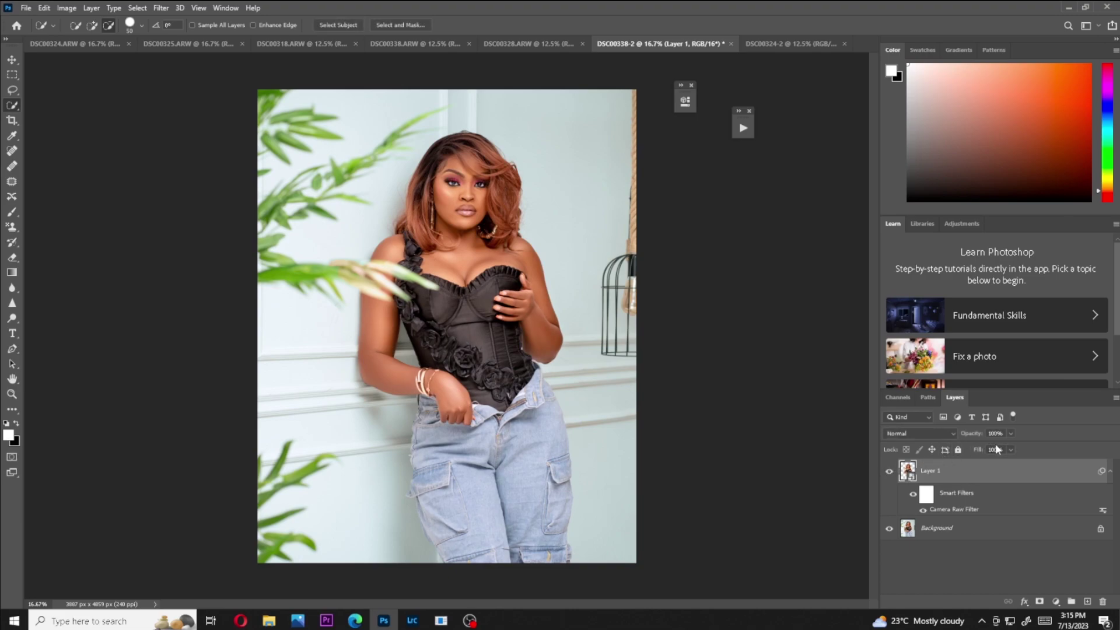
left_click(889, 473)
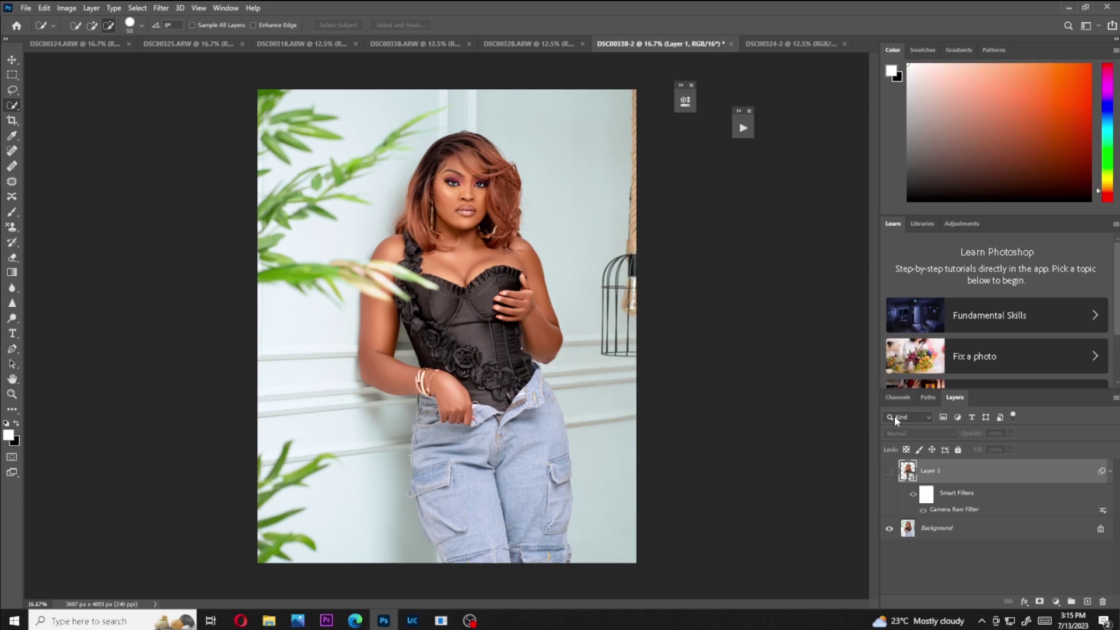
left_click(893, 474)
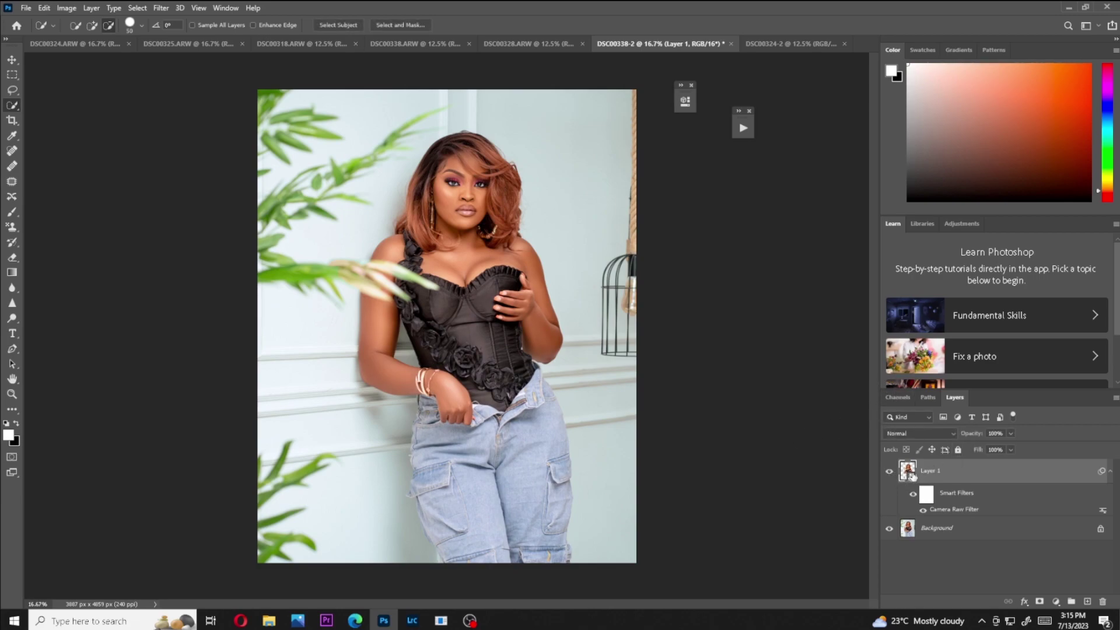